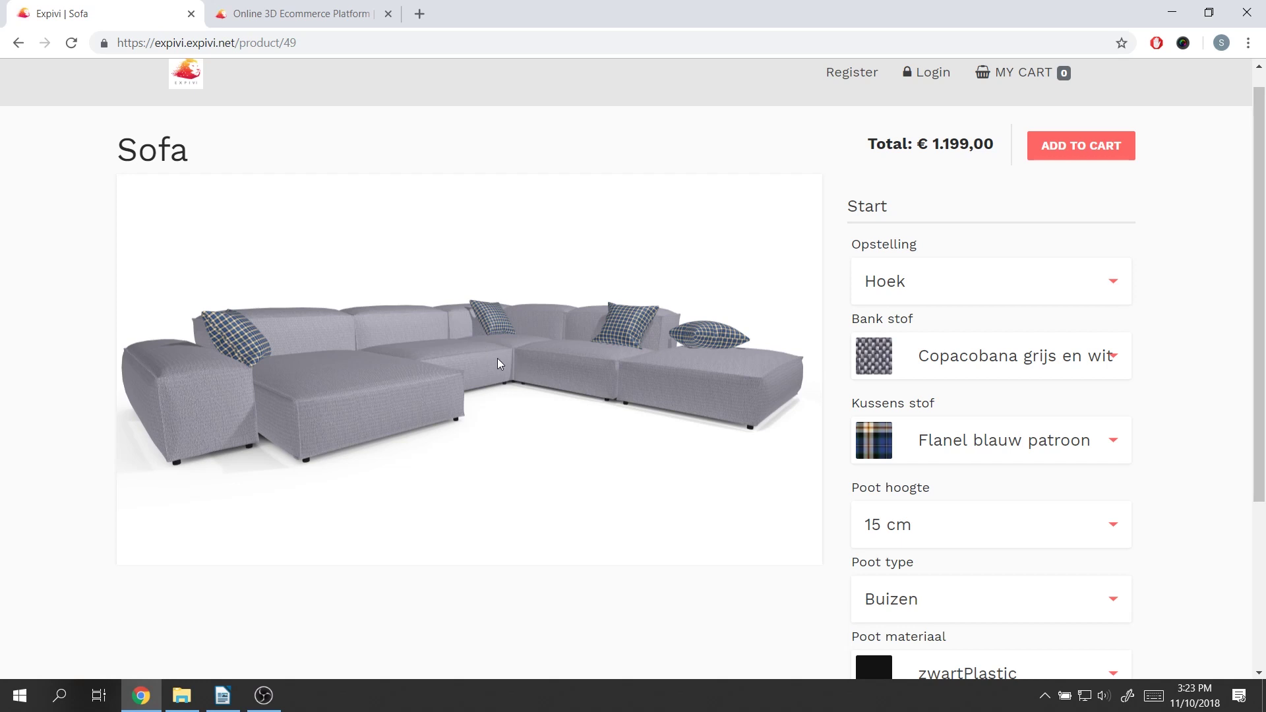
pyautogui.scroll(2, 519, 361)
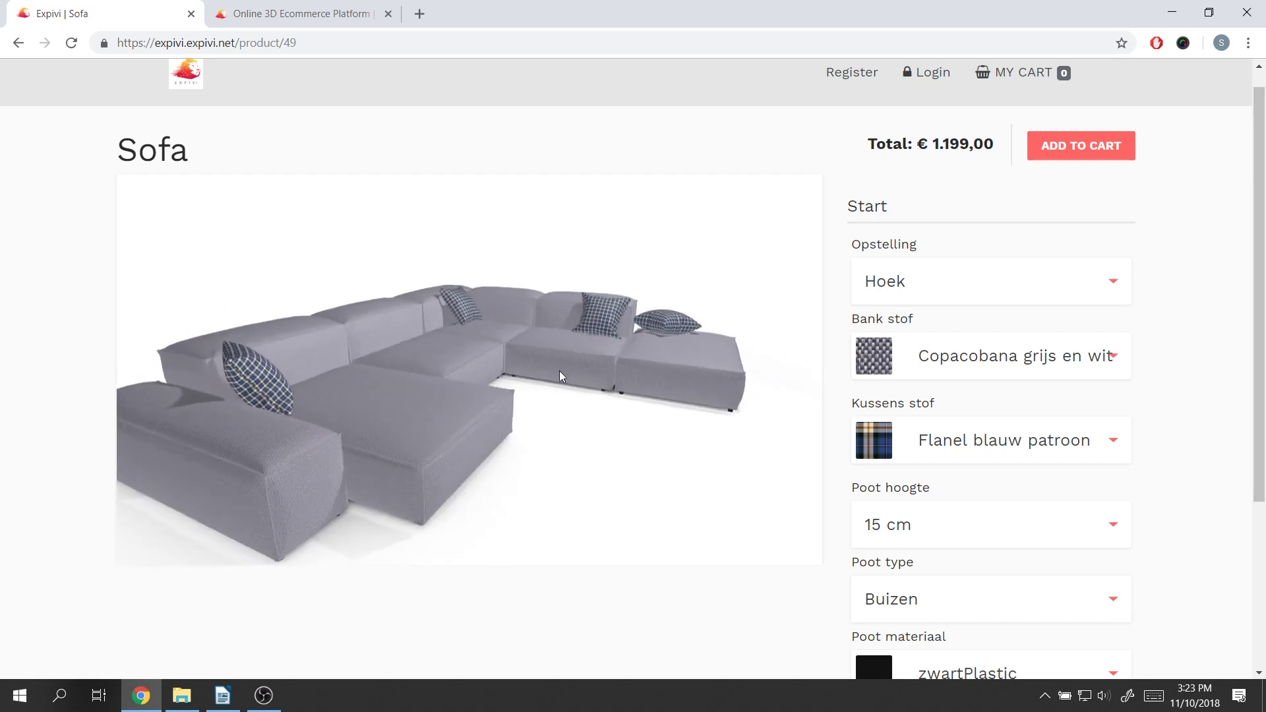
pyautogui.scroll(2, 593, 366)
pyautogui.scroll(-2, 634, 370)
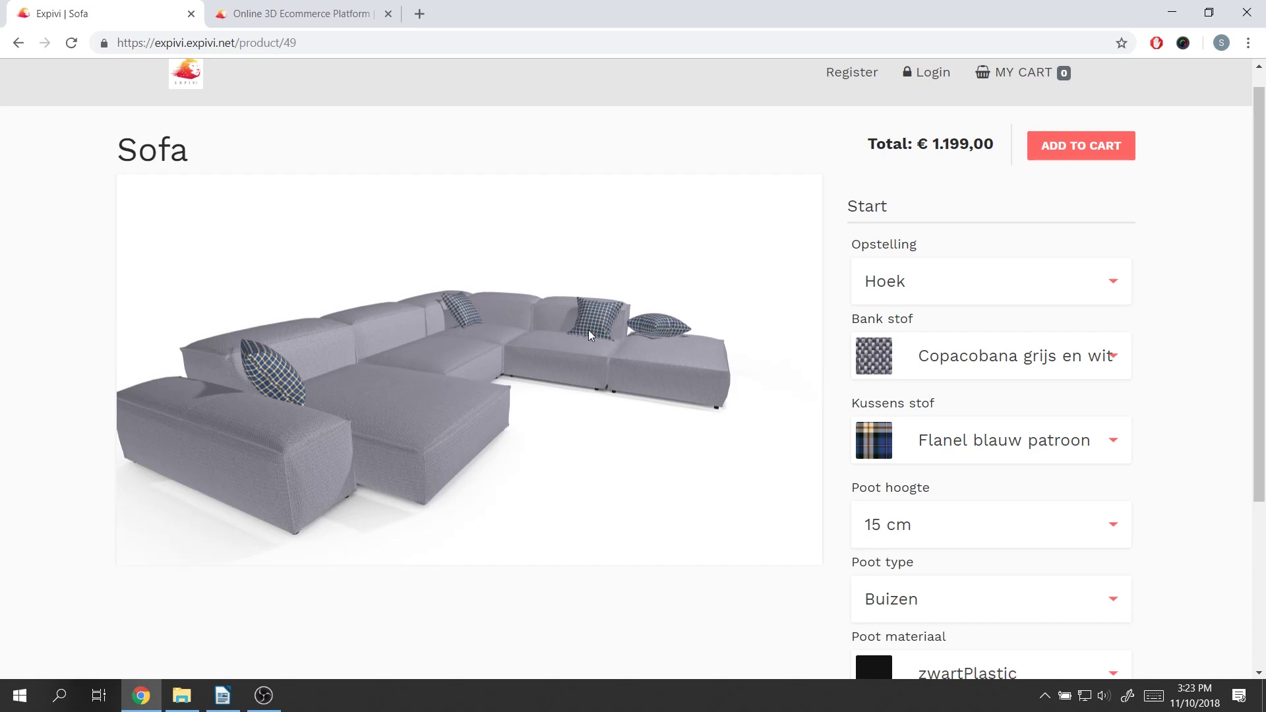
# Set the sofa to the 3-zits layout with Copacobana taupe upholstery
pyautogui.moveTo(586, 333)
pyautogui.mouseDown()
pyautogui.moveTo(273, 368)
pyautogui.moveTo(610, 310)
pyautogui.moveTo(362, 320)
pyautogui.moveTo(254, 296)
pyautogui.moveTo(316, 283)
pyautogui.moveTo(360, 373)
pyautogui.mouseUp()
pyautogui.scroll(2, 379, 393)
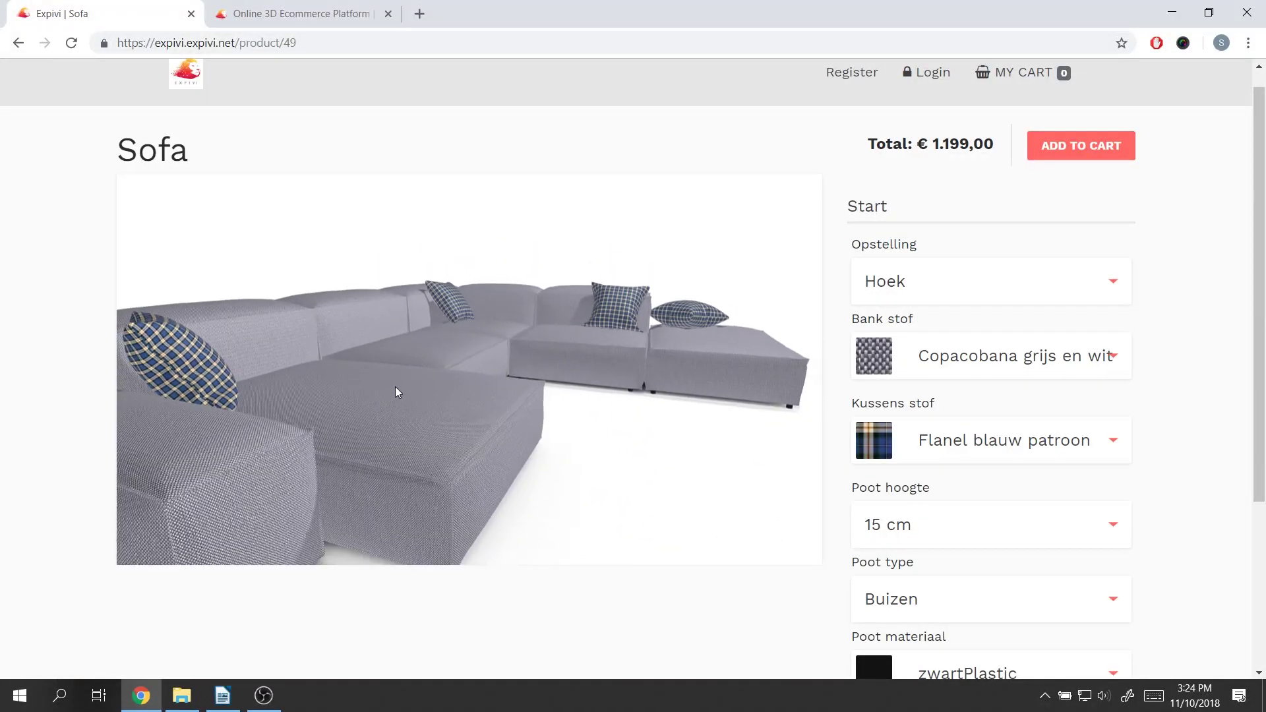
pyautogui.scroll(2, 402, 375)
pyautogui.scroll(2, 461, 338)
pyautogui.scroll(-1, 451, 339)
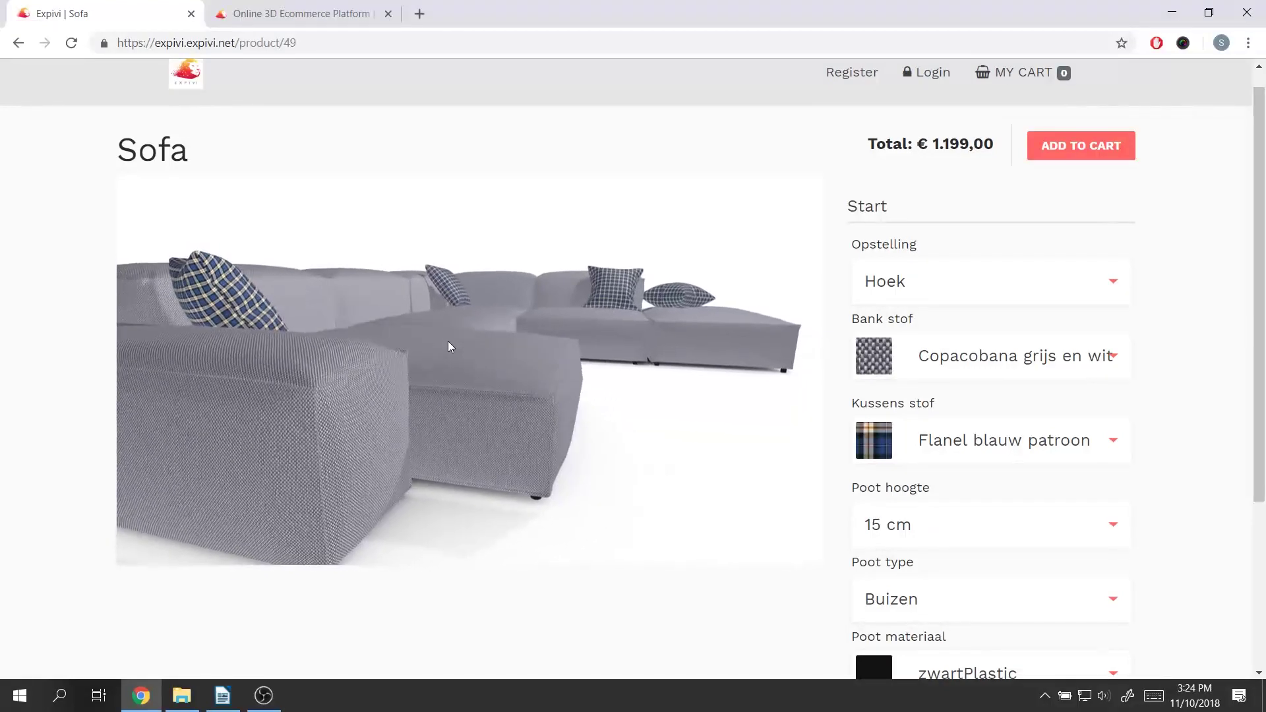
pyautogui.moveTo(552, 333)
pyautogui.mouseDown()
pyautogui.moveTo(561, 307)
pyautogui.moveTo(527, 308)
pyautogui.mouseUp()
pyautogui.click(921, 290)
pyautogui.click(926, 369)
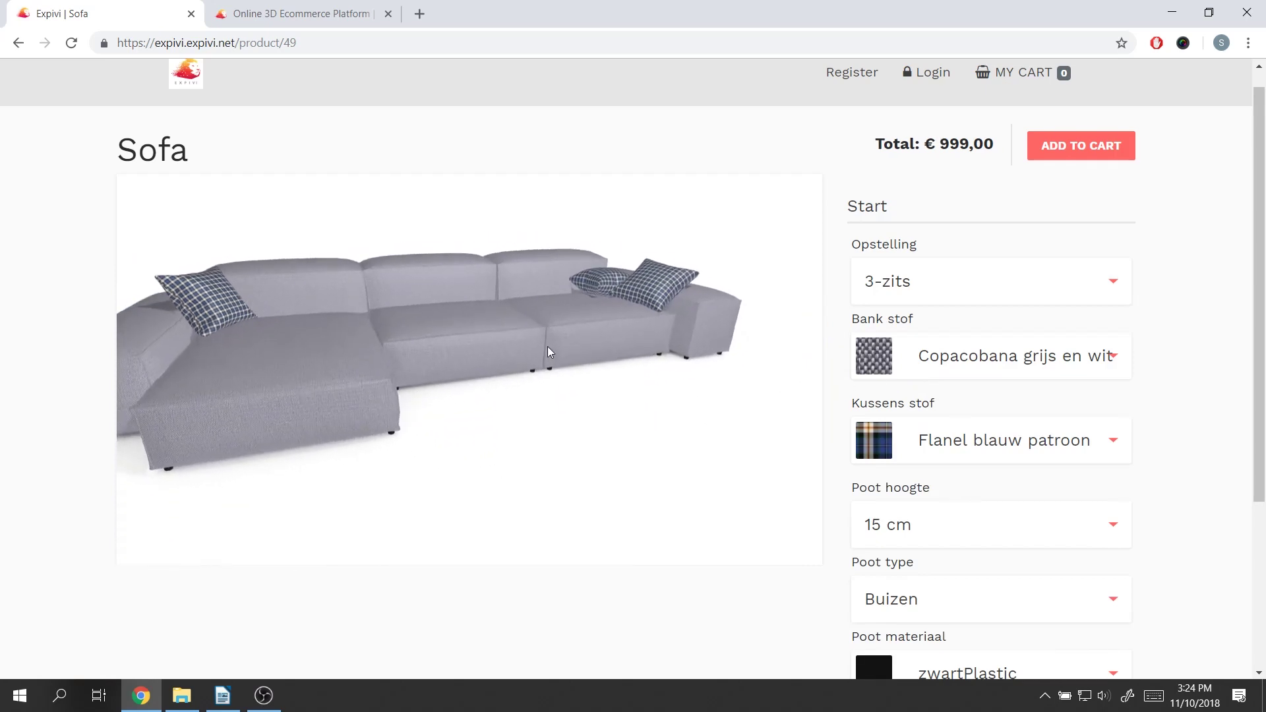
pyautogui.click(955, 356)
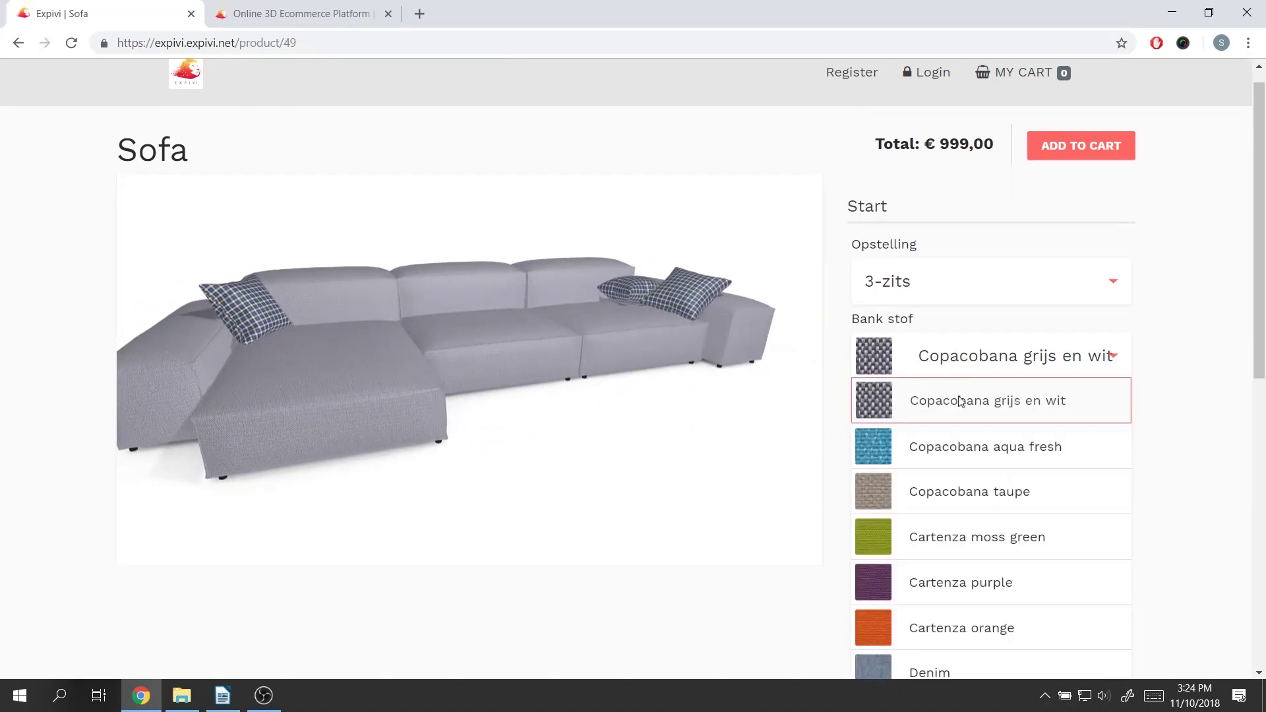
pyautogui.click(951, 486)
# Change the cushion fabric to Cartenza orange after trying Cartenza purple
pyautogui.moveTo(471, 388); pyautogui.dragTo(514, 388)
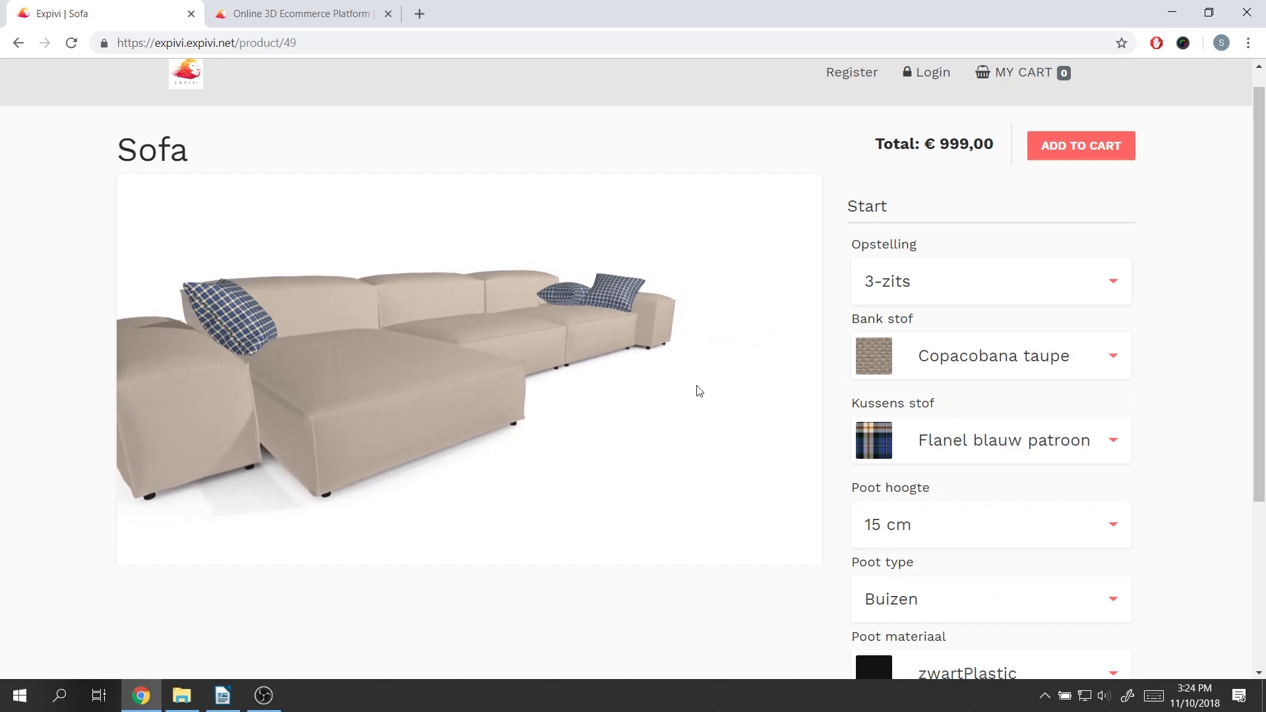
pyautogui.click(955, 447)
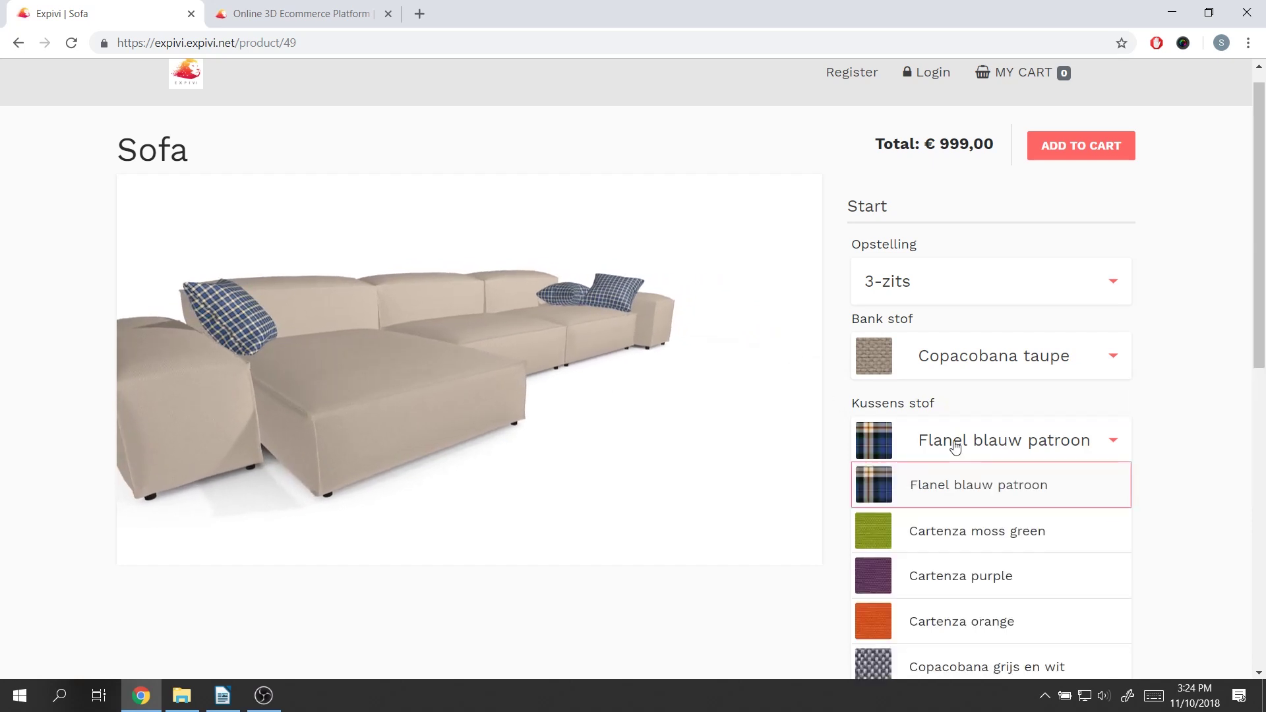
pyautogui.click(955, 570)
pyautogui.click(955, 446)
pyautogui.click(953, 615)
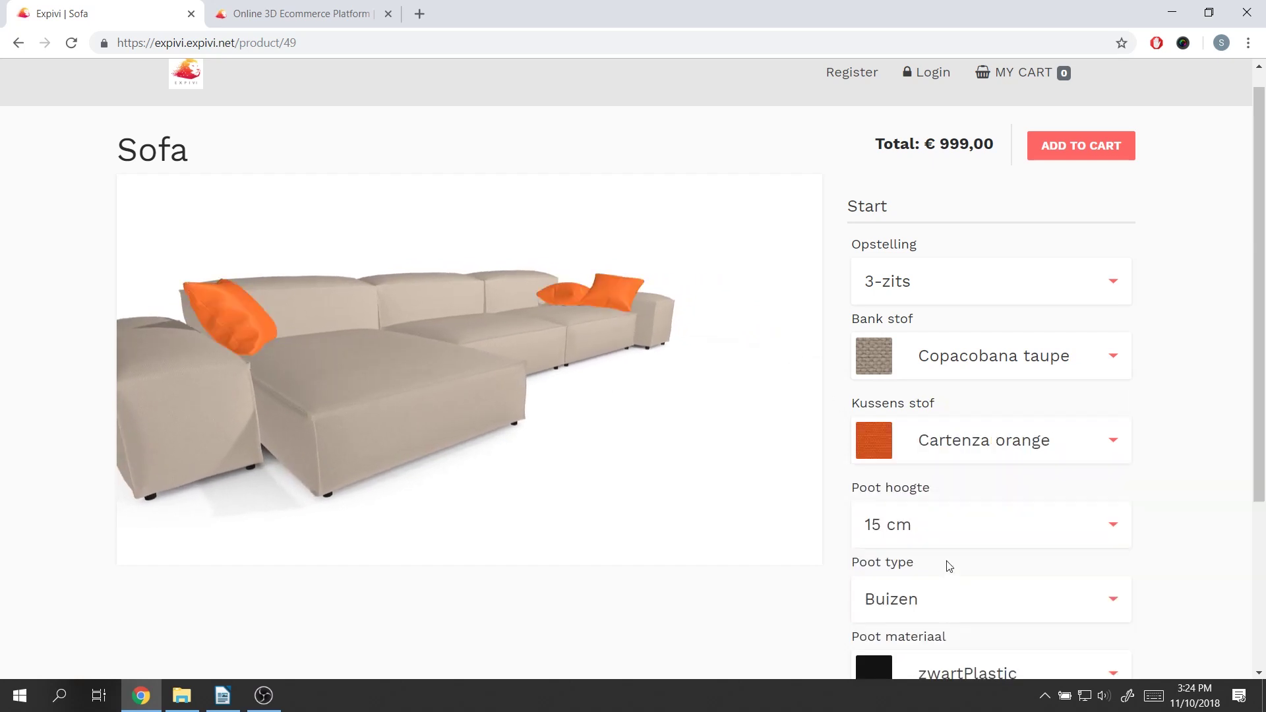
# Give the sofa 20 cm Latten legs
pyautogui.click(958, 532)
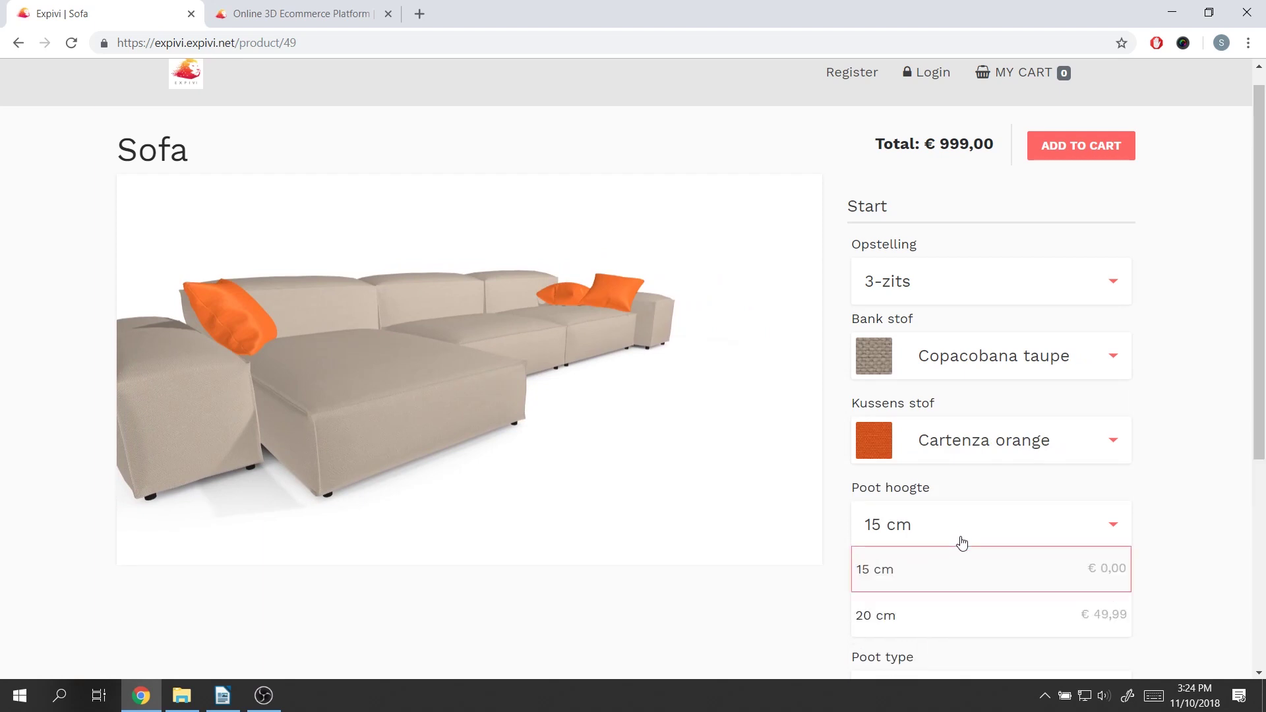
pyautogui.click(951, 611)
pyautogui.scroll(-1, 981, 510)
pyautogui.scroll(-1, 975, 475)
pyautogui.click(989, 438)
pyautogui.click(984, 527)
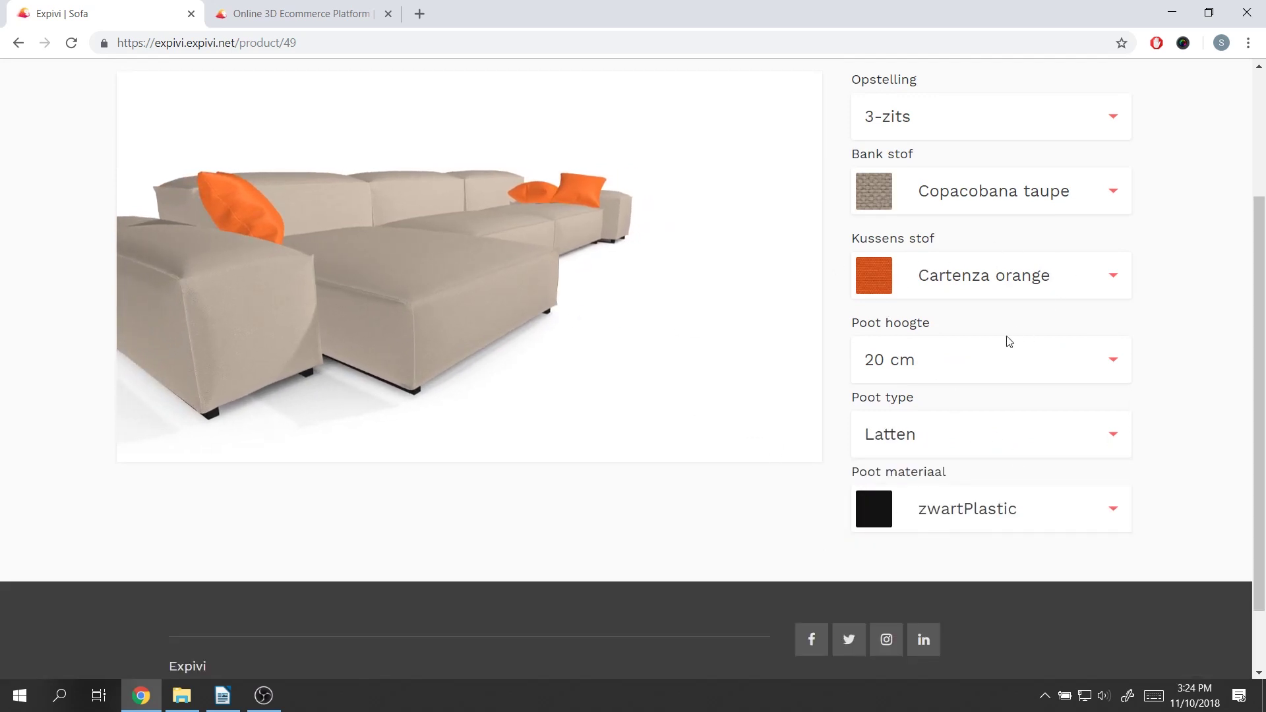
# Make the legs Chroom and orbit around the sofa to inspect it
pyautogui.moveTo(611, 300)
pyautogui.mouseDown()
pyautogui.moveTo(526, 303)
pyautogui.moveTo(623, 296)
pyautogui.mouseUp()
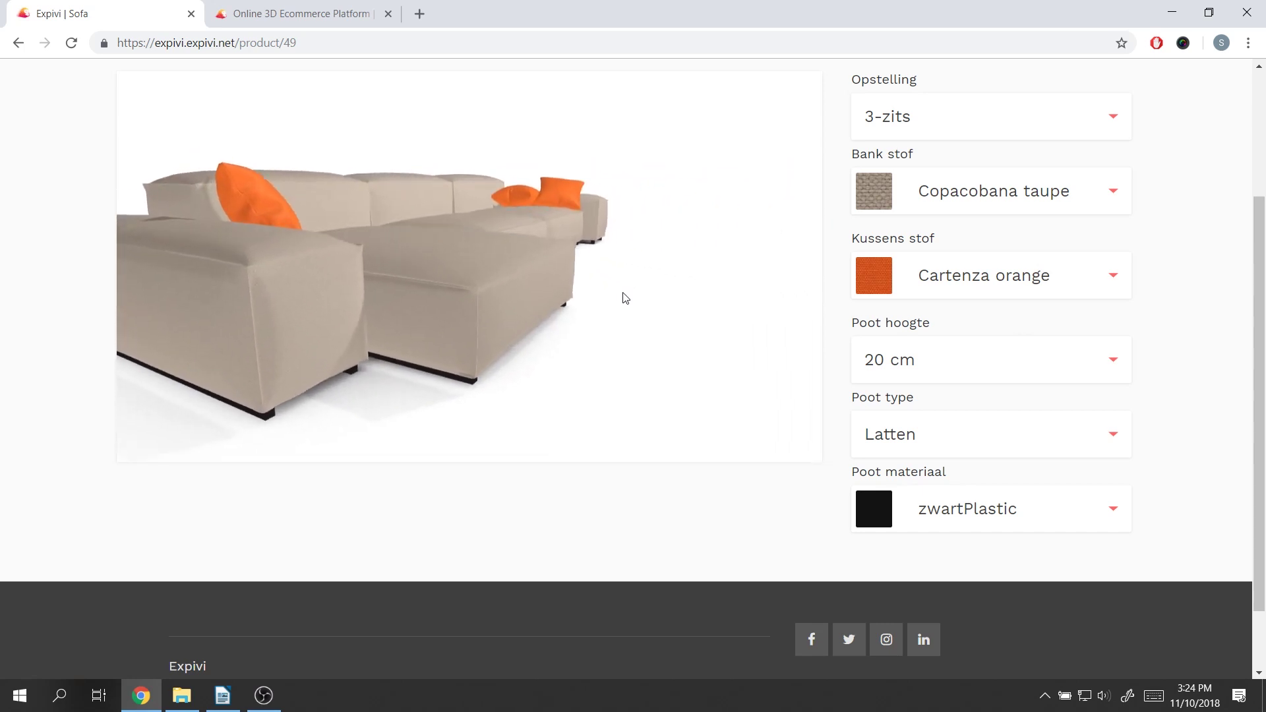
pyautogui.click(977, 524)
pyautogui.click(966, 611)
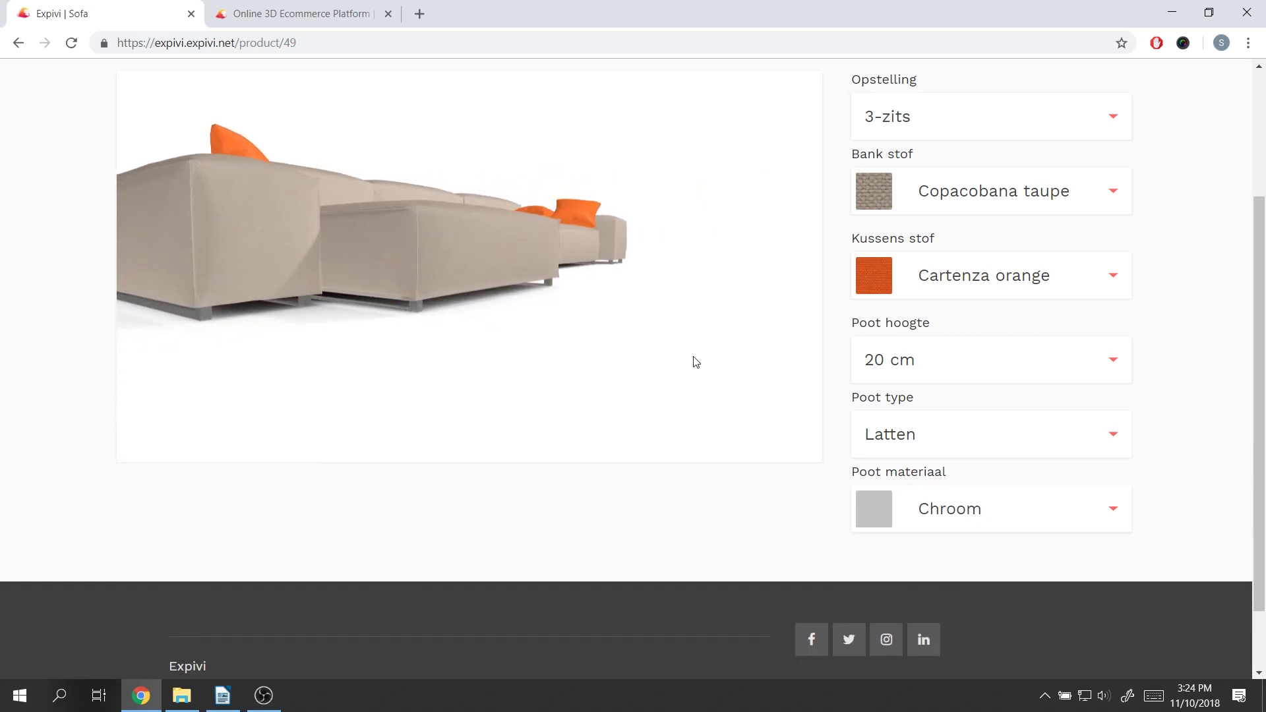
pyautogui.scroll(3, 969, 355)
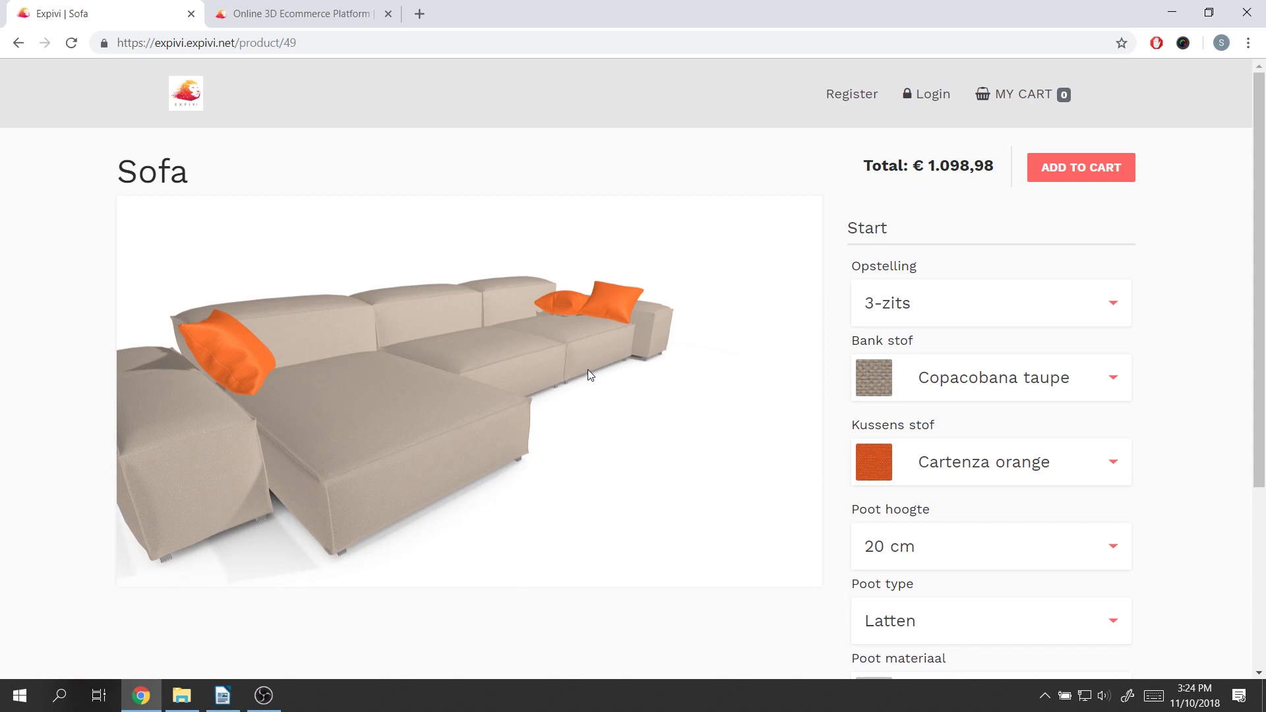
pyautogui.moveTo(588, 370); pyautogui.dragTo(580, 369)
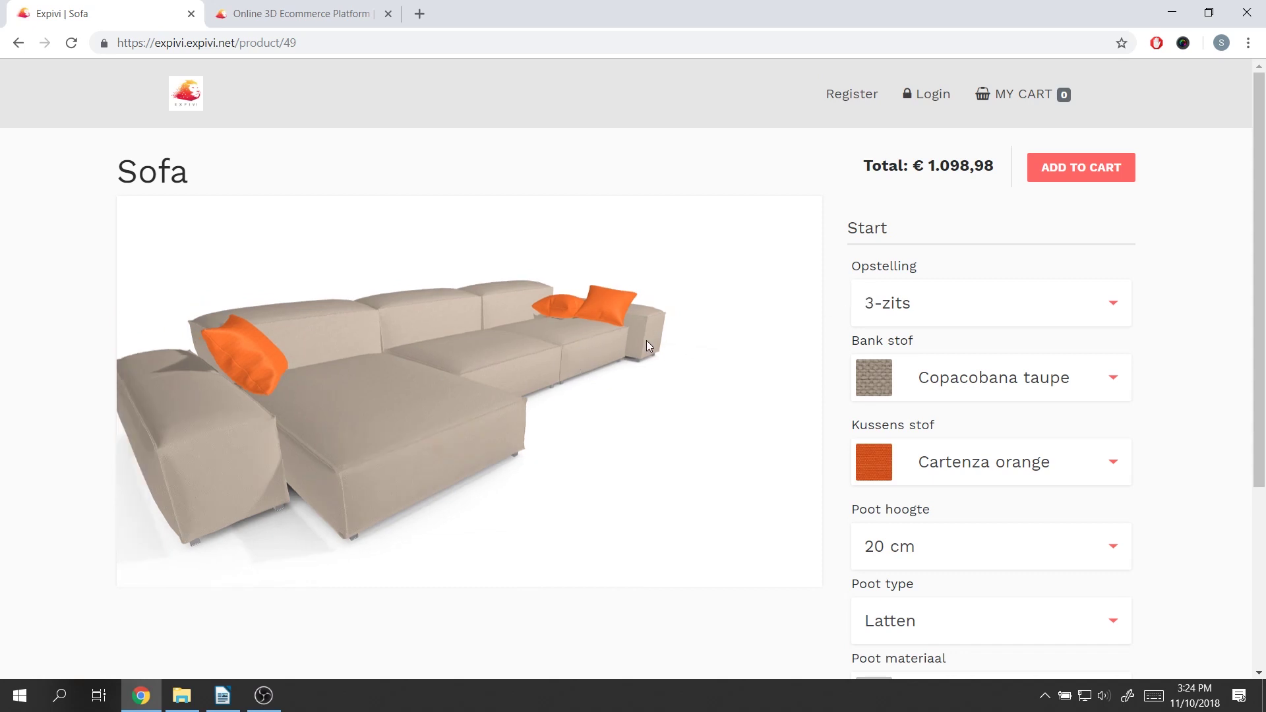
pyautogui.moveTo(644, 335)
pyautogui.mouseDown()
pyautogui.moveTo(470, 324)
pyautogui.moveTo(686, 331)
pyautogui.mouseUp()
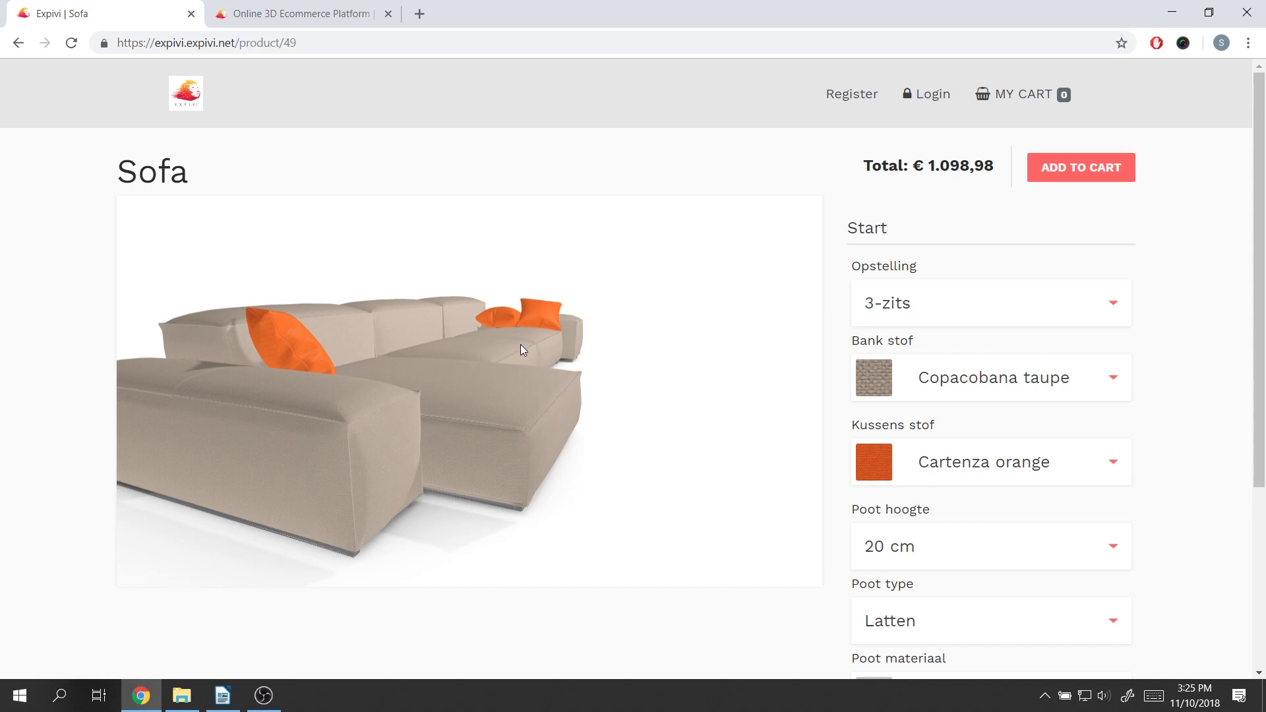
pyautogui.moveTo(564, 342); pyautogui.dragTo(331, 334)
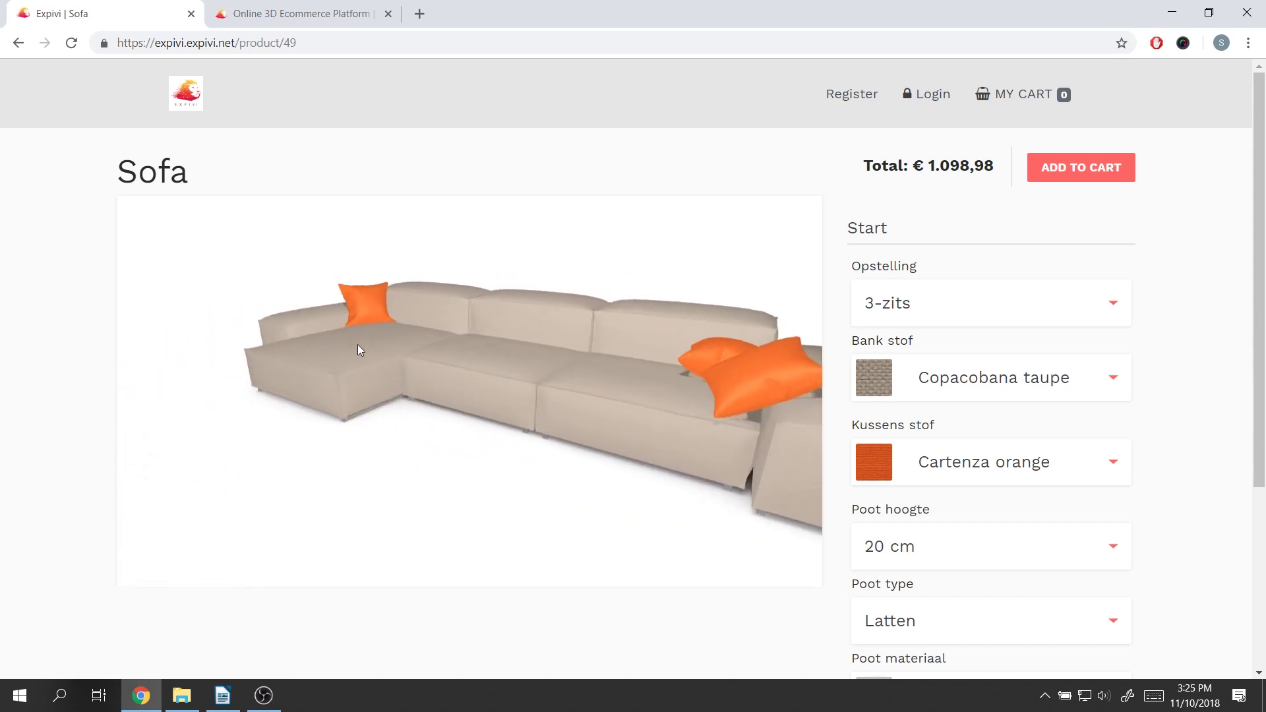
pyautogui.moveTo(331, 336); pyautogui.dragTo(593, 337)
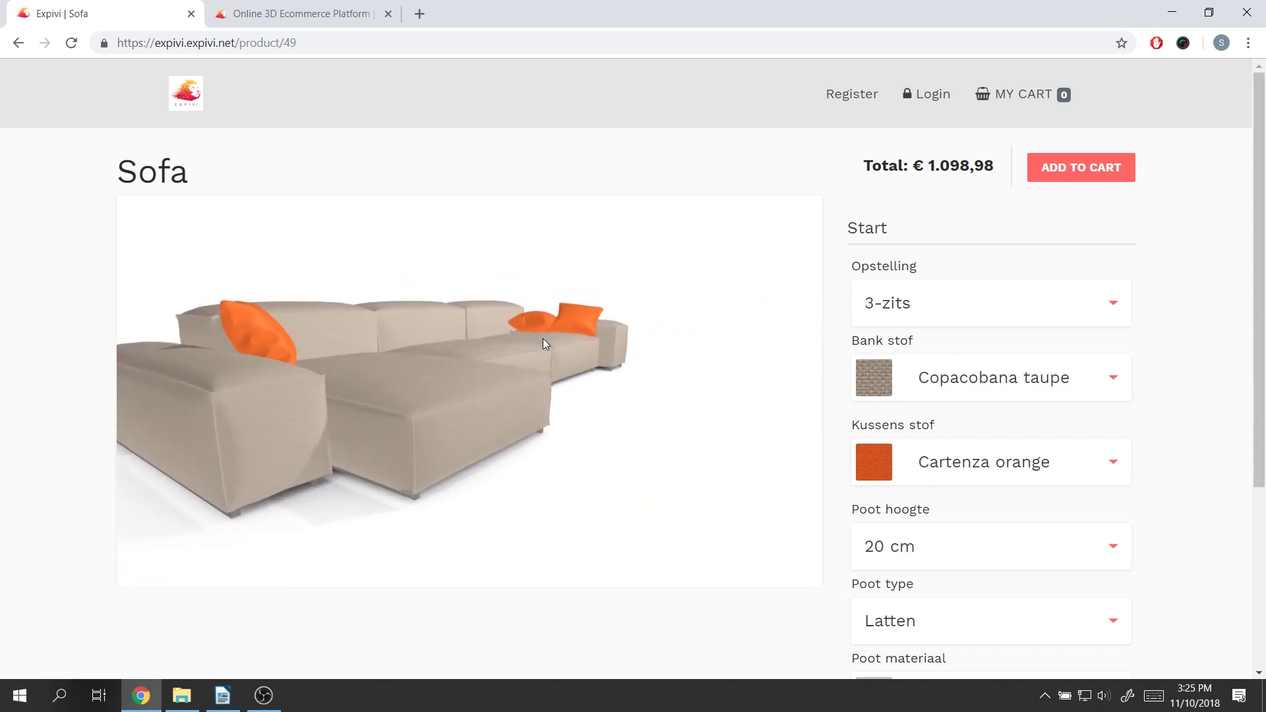
# Switch to the Hoek layout and change the upholstery from Cartenza moss green to Denim
pyautogui.click(934, 306)
pyautogui.click(940, 352)
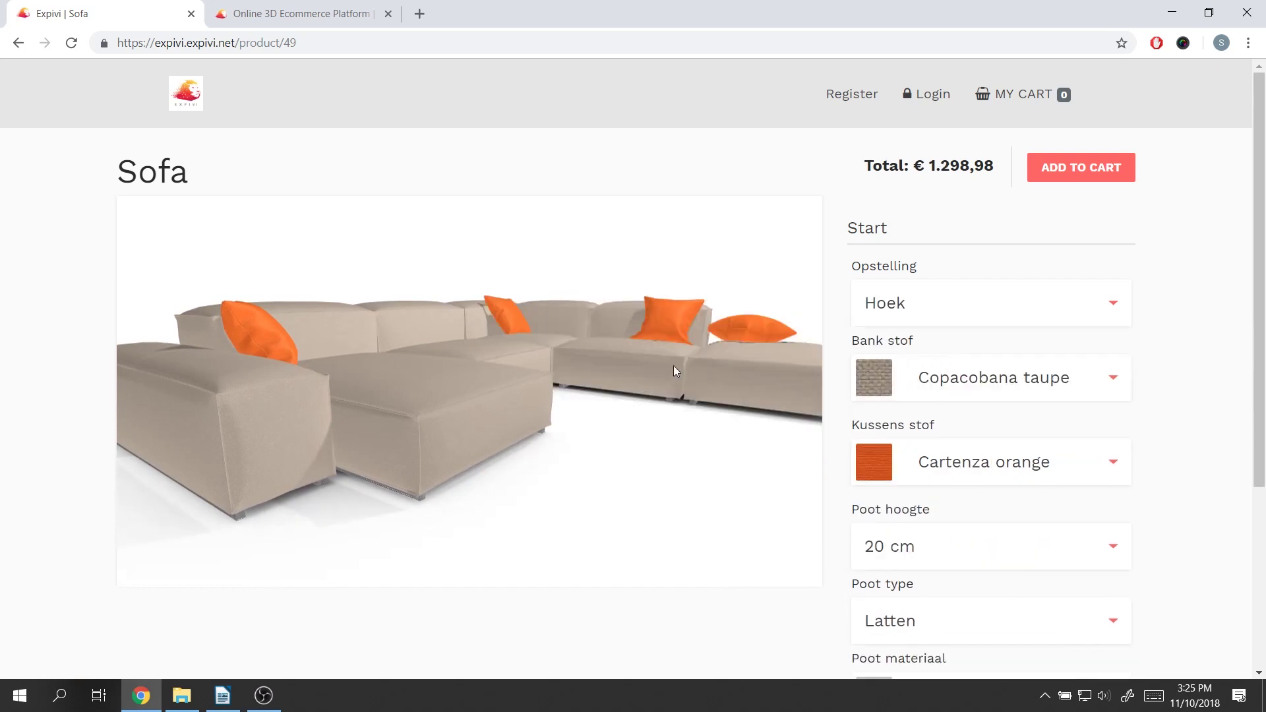
pyautogui.click(958, 380)
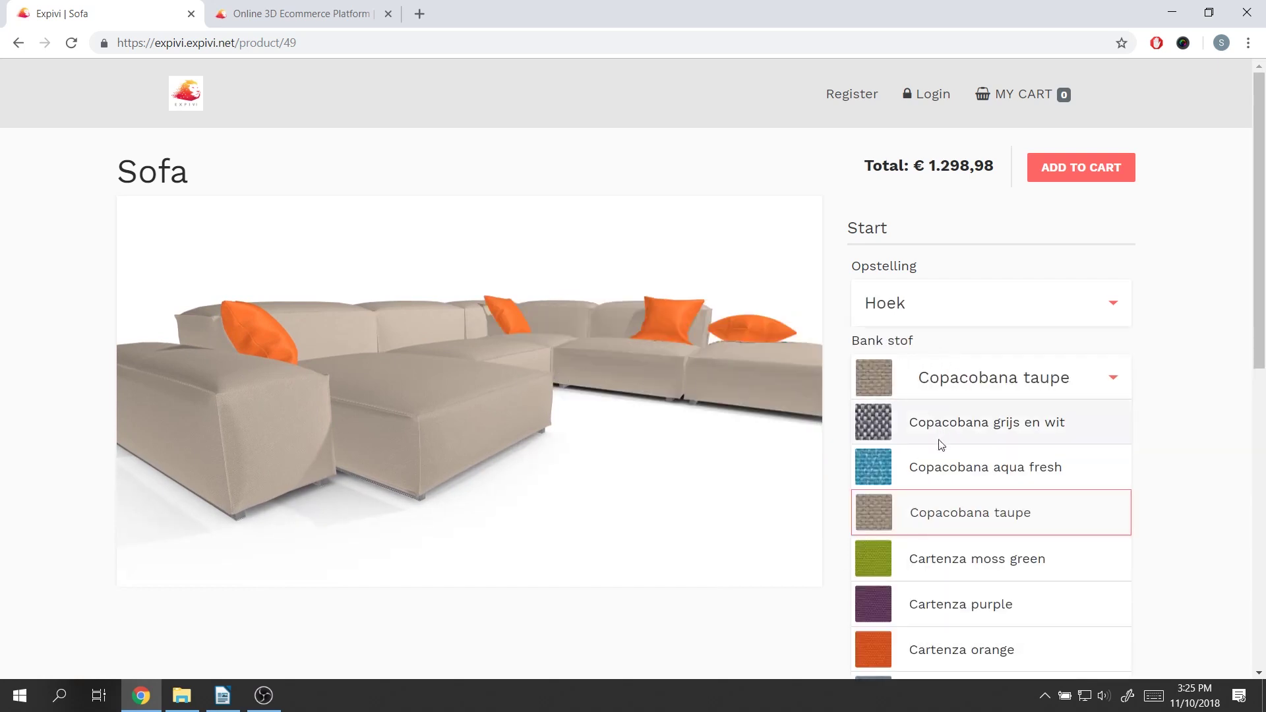
pyautogui.click(944, 559)
pyautogui.click(977, 381)
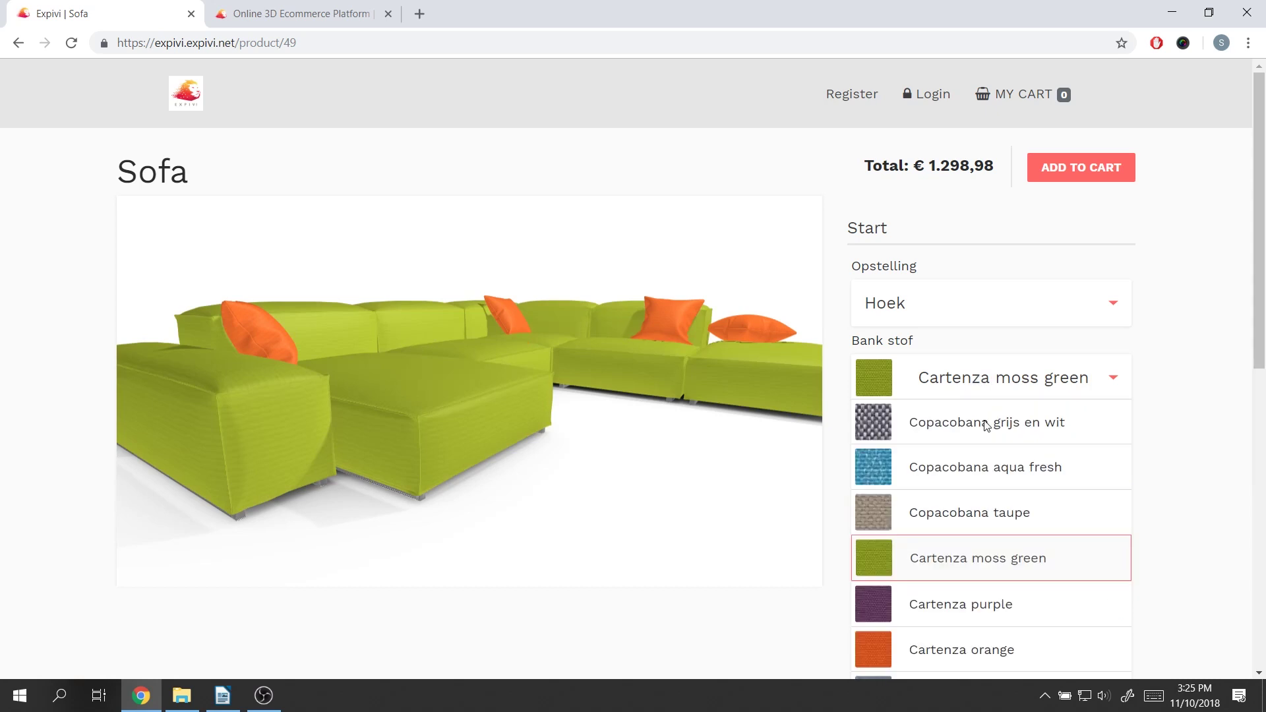
pyautogui.scroll(-2, 946, 611)
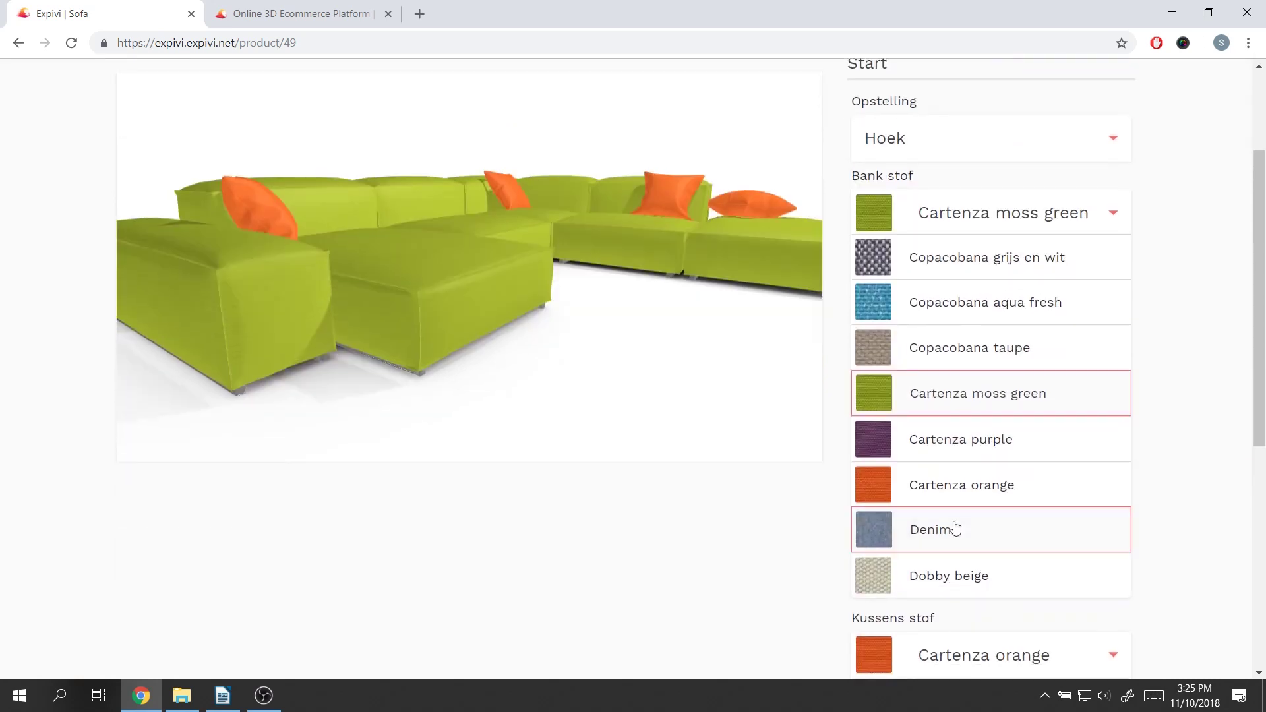
pyautogui.click(953, 534)
pyautogui.moveTo(444, 333); pyautogui.dragTo(397, 273)
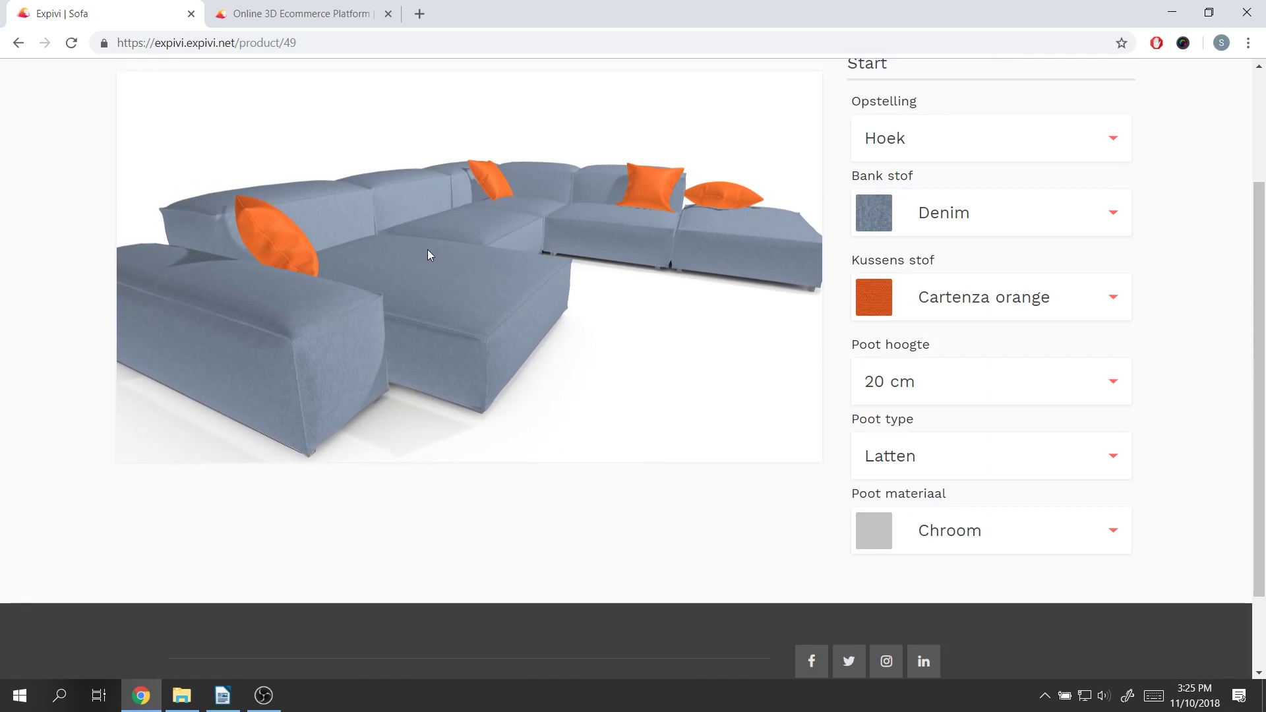
pyautogui.scroll(2, 1065, 362)
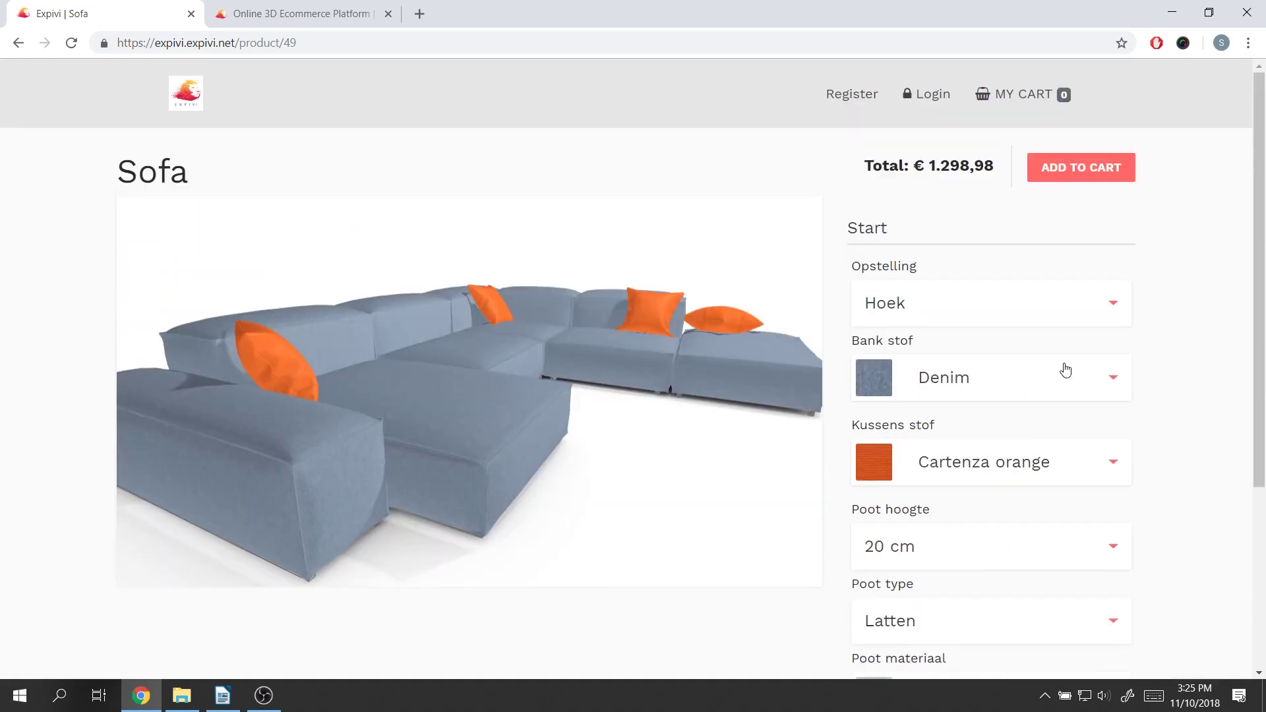
# Highlight the total price, then bring up the layout choices again
pyautogui.moveTo(866, 166); pyautogui.dragTo(996, 165)
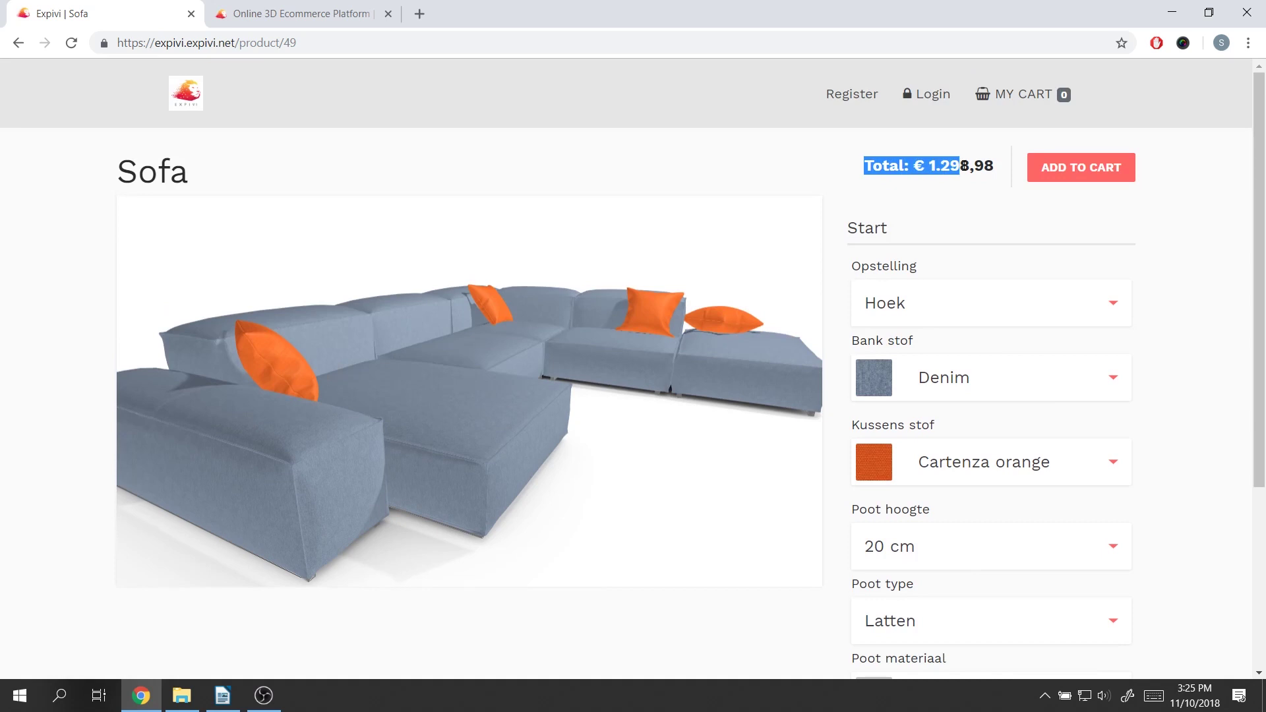
pyautogui.click(942, 211)
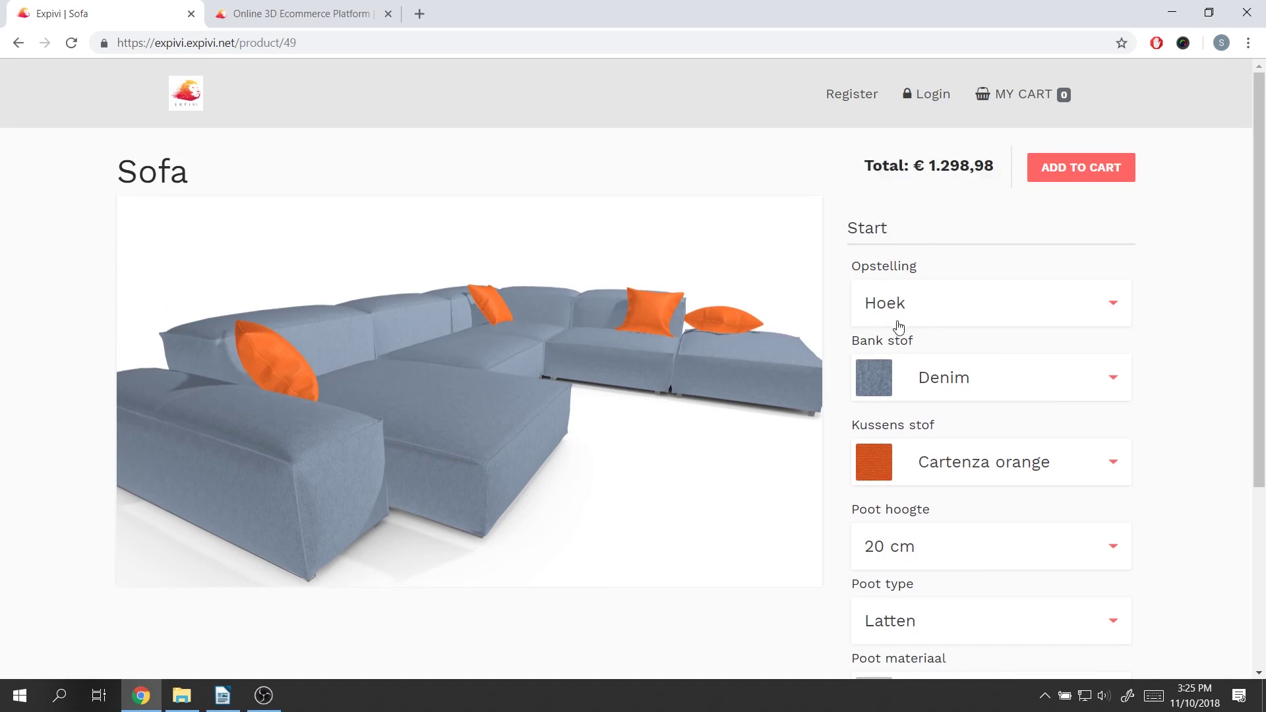
pyautogui.click(948, 319)
# Return the sofa to the 3-zits layout and rotate it for a closer look
pyautogui.click(977, 396)
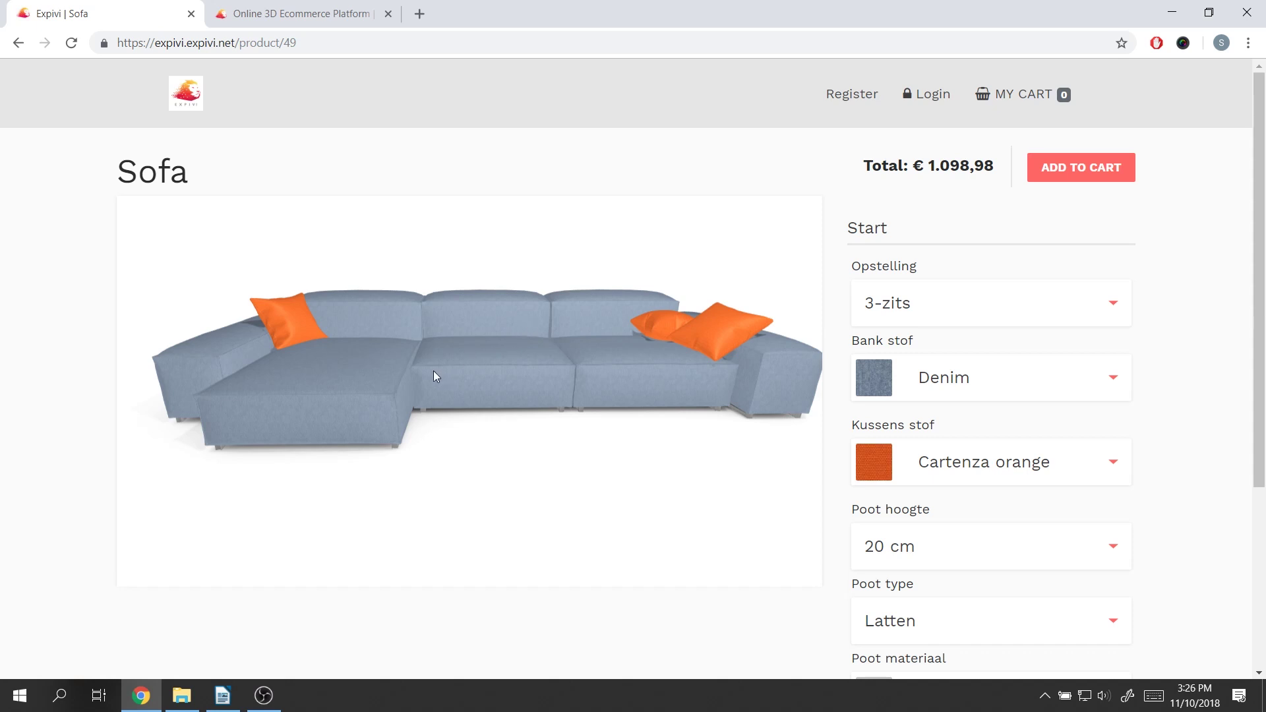
pyautogui.moveTo(436, 374); pyautogui.dragTo(499, 365)
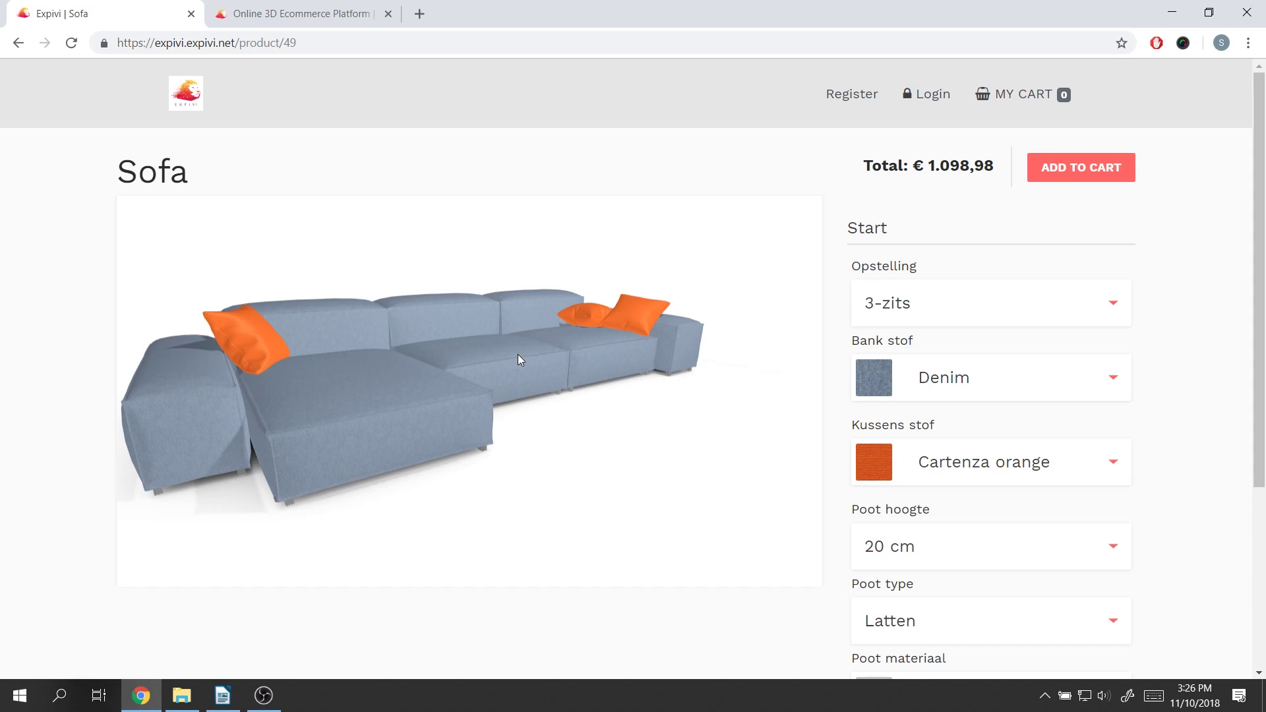
pyautogui.moveTo(500, 350); pyautogui.dragTo(600, 378)
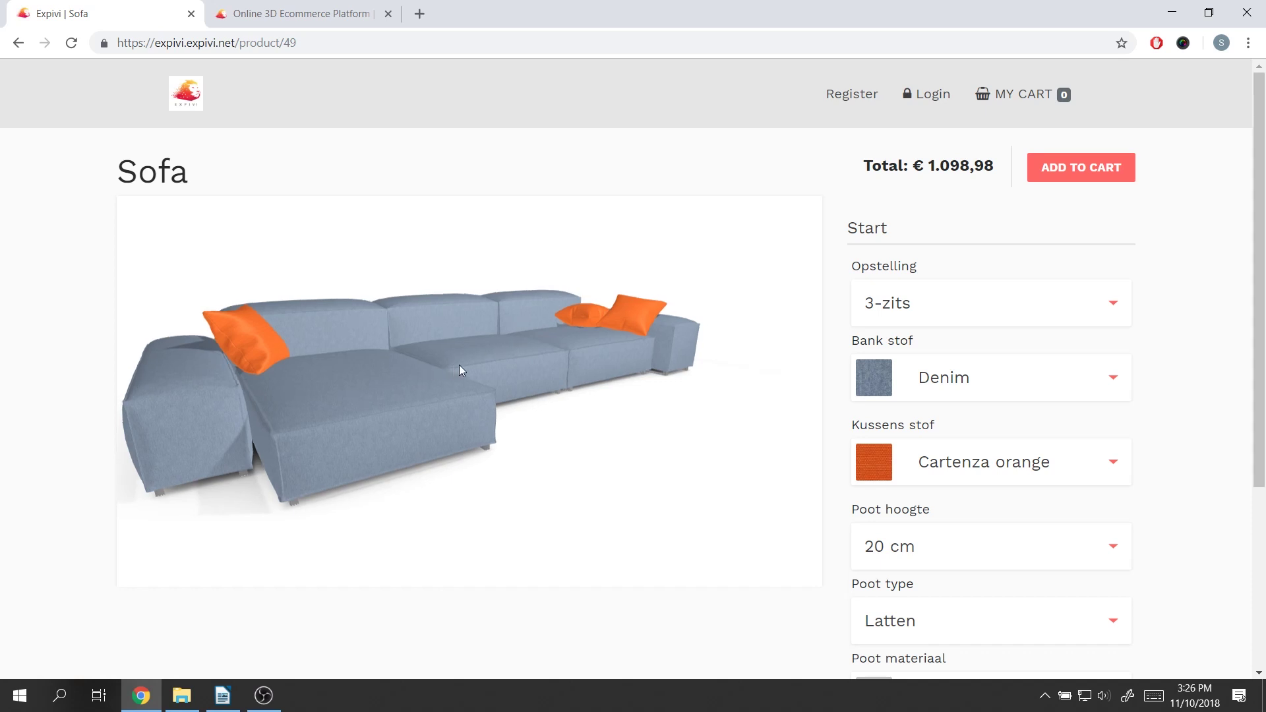
# Change the cushions to Flanel blauw patroon and view the sofa from other angles
pyautogui.click(973, 473)
pyautogui.click(960, 510)
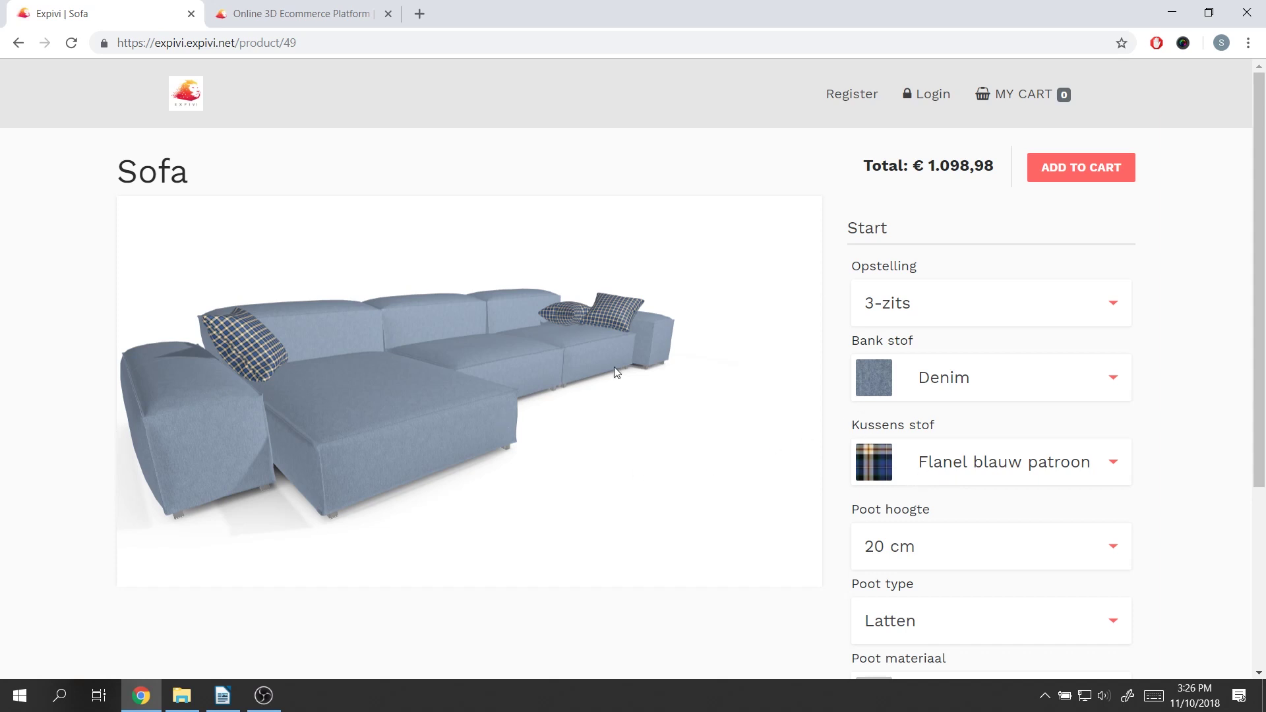
pyautogui.moveTo(651, 357)
pyautogui.mouseDown()
pyautogui.moveTo(445, 347)
pyautogui.moveTo(667, 341)
pyautogui.mouseUp()
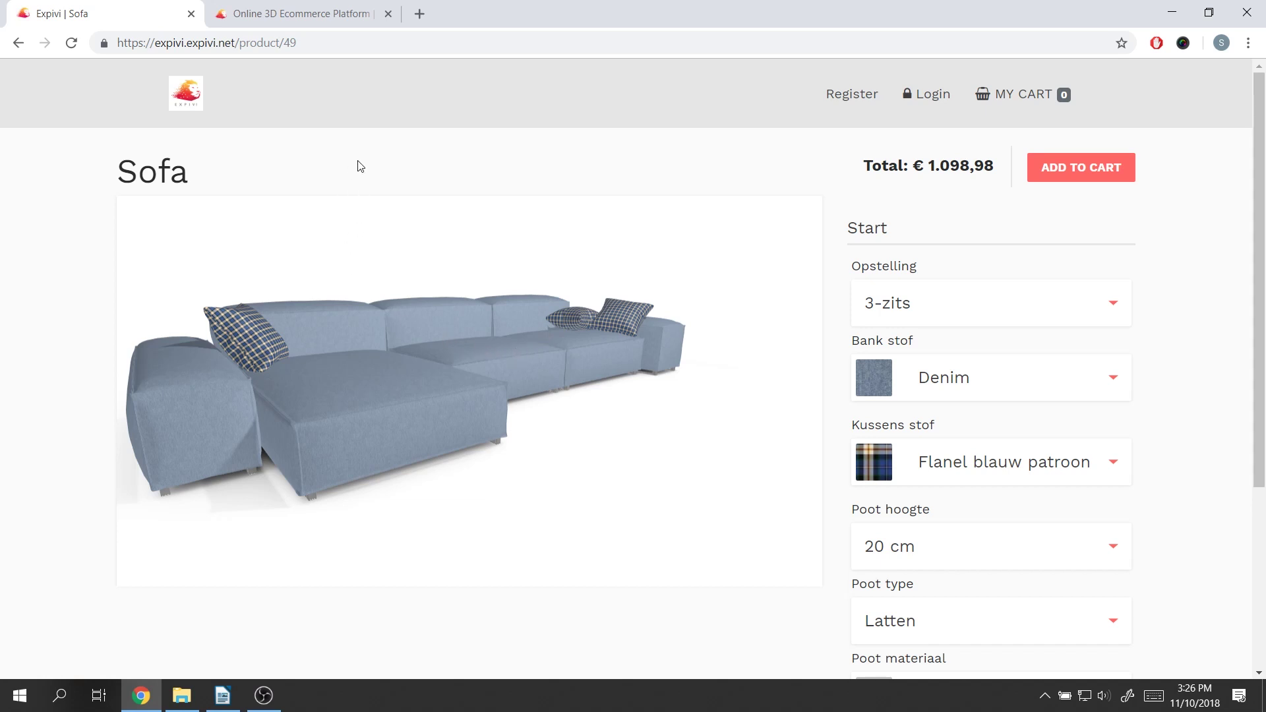
pyautogui.moveTo(618, 283); pyautogui.dragTo(537, 280)
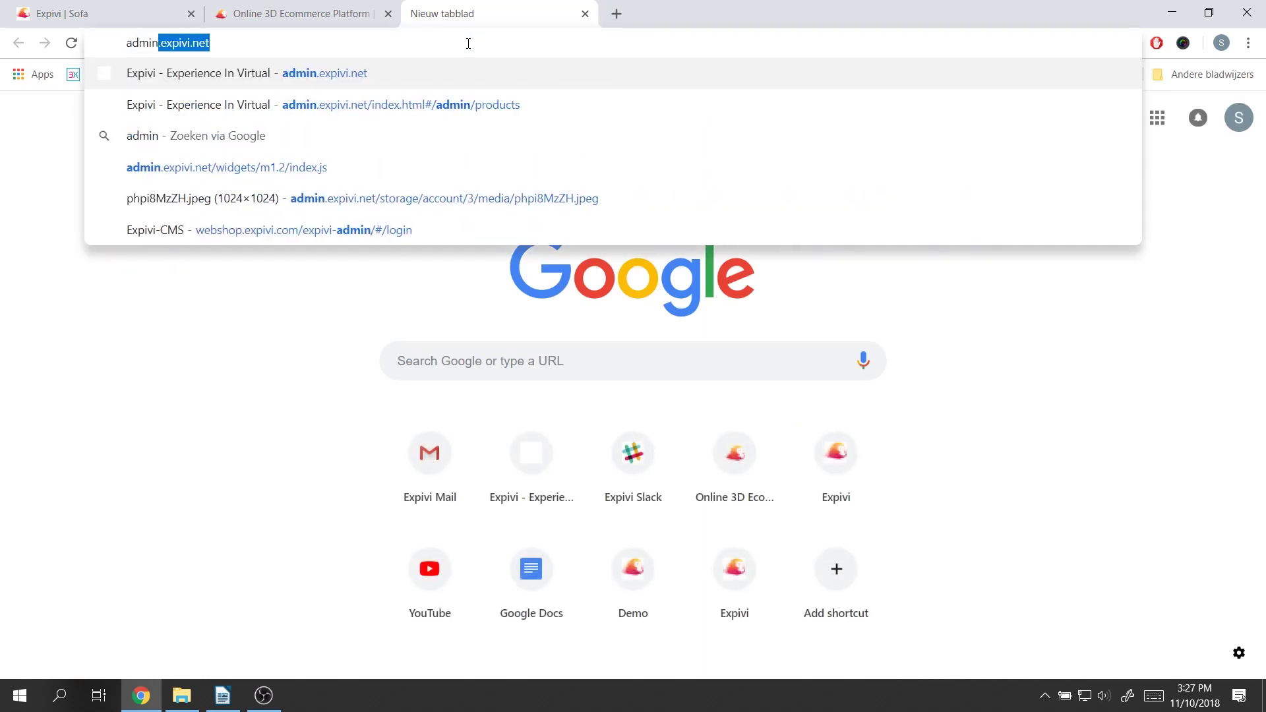
pyautogui.write('.expivi.')
# Load admin.expivi.net in the new tab
pyautogui.press('Return')
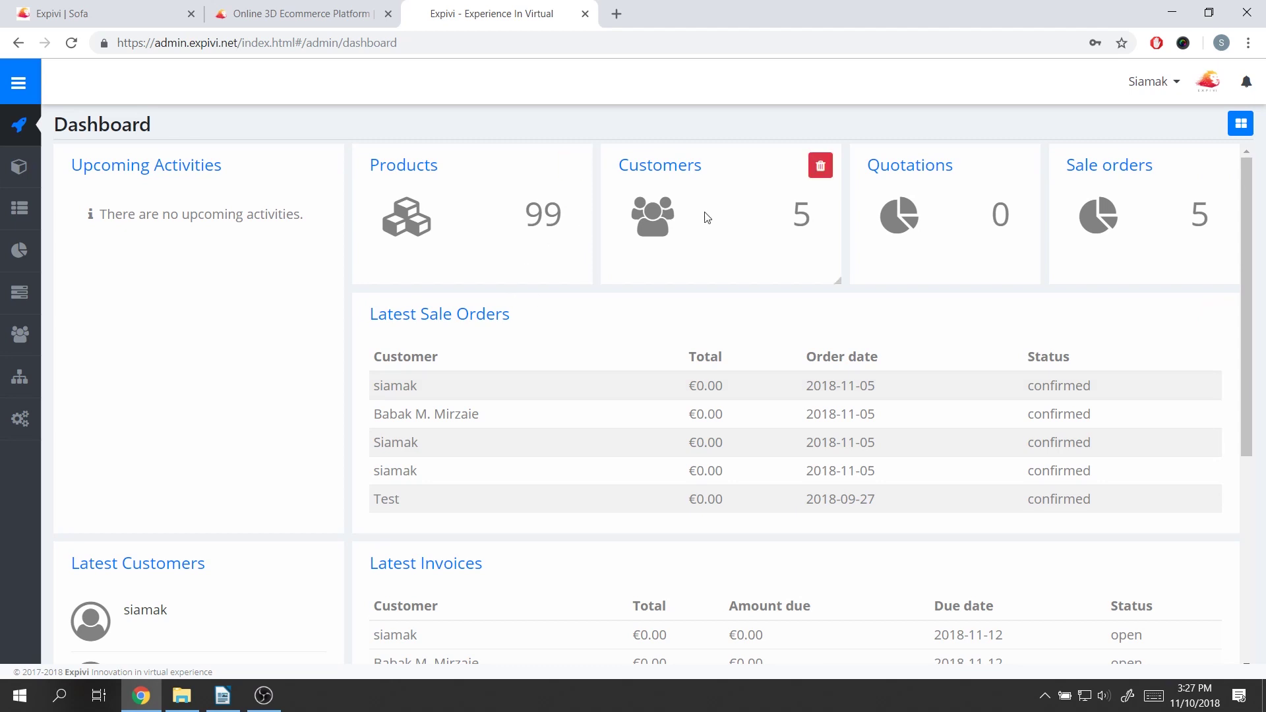
pyautogui.moveTo(656, 318)
pyautogui.scroll(-2, 643, 347)
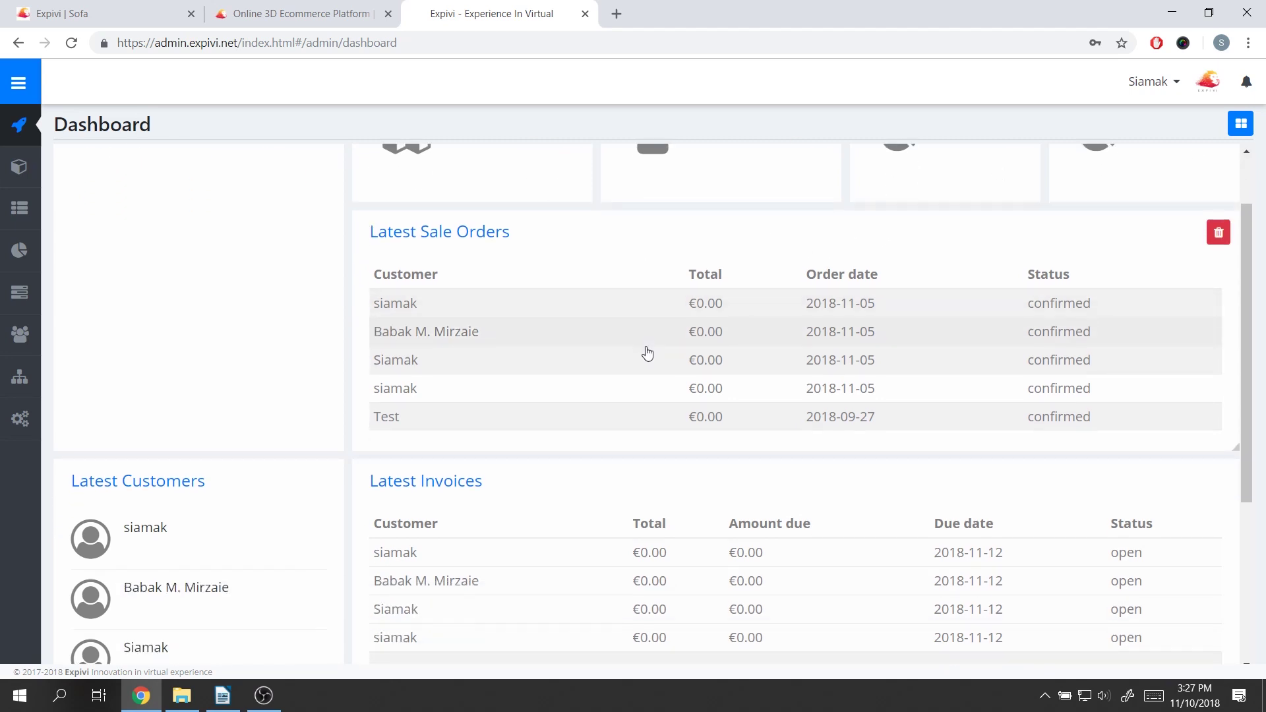
pyautogui.scroll(2, 619, 351)
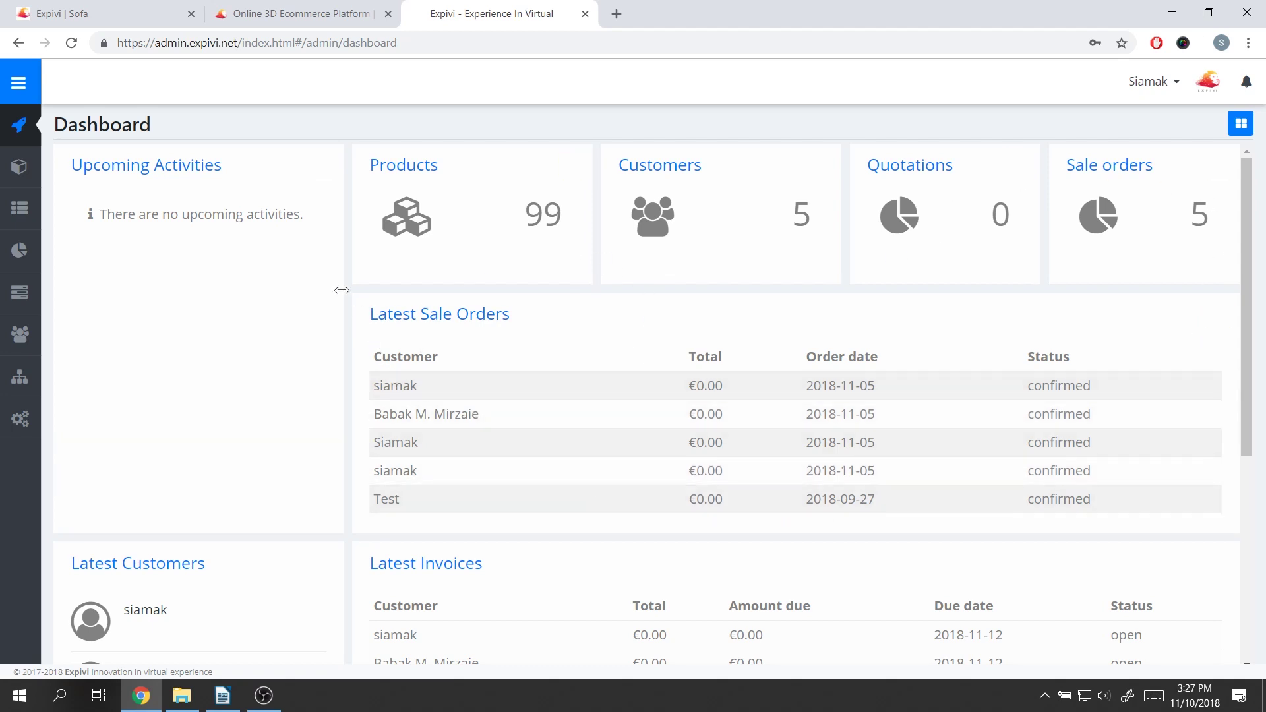
# Expand the sidebar, open Catalogue > Products, then expand Resources
pyautogui.click(18, 82)
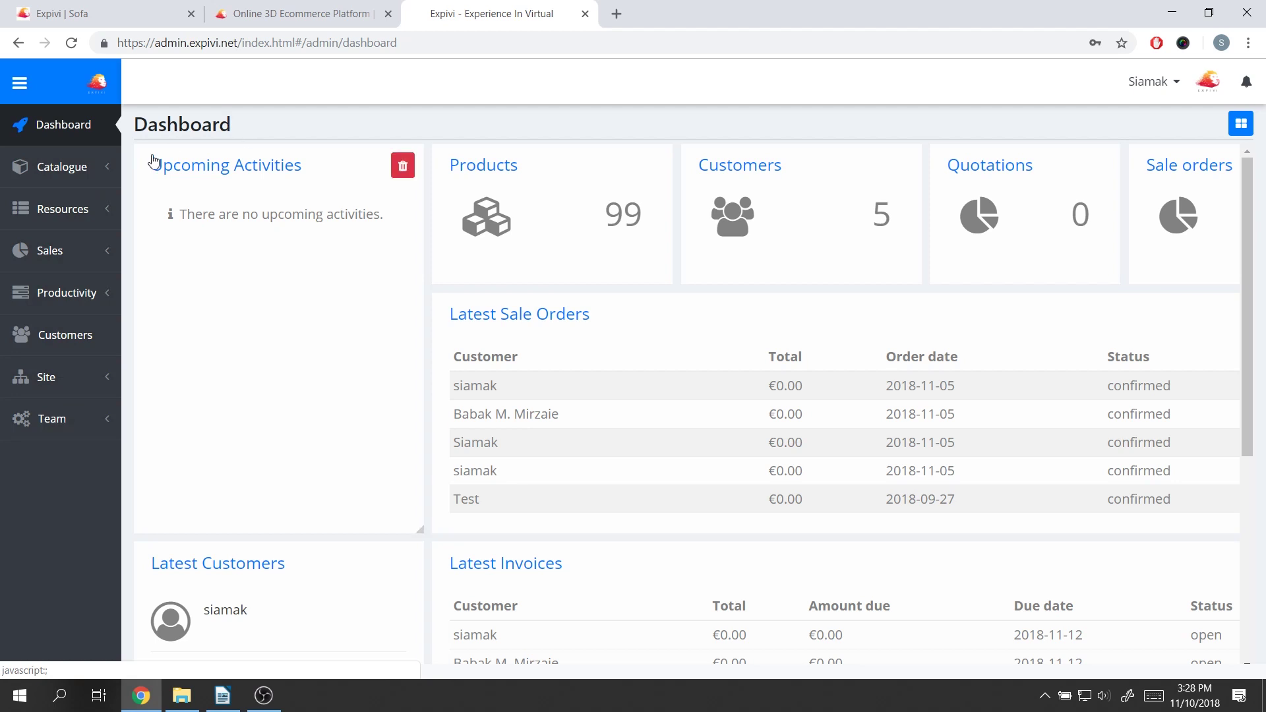
pyautogui.click(65, 173)
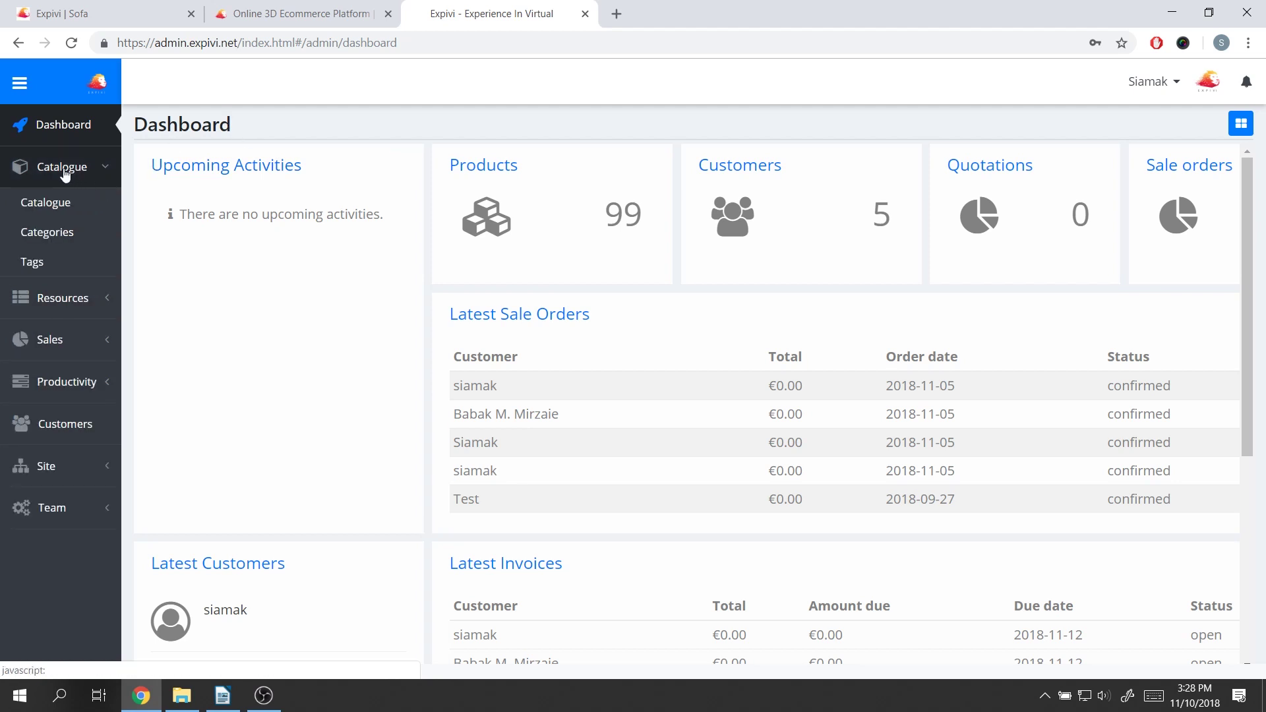
pyautogui.click(61, 202)
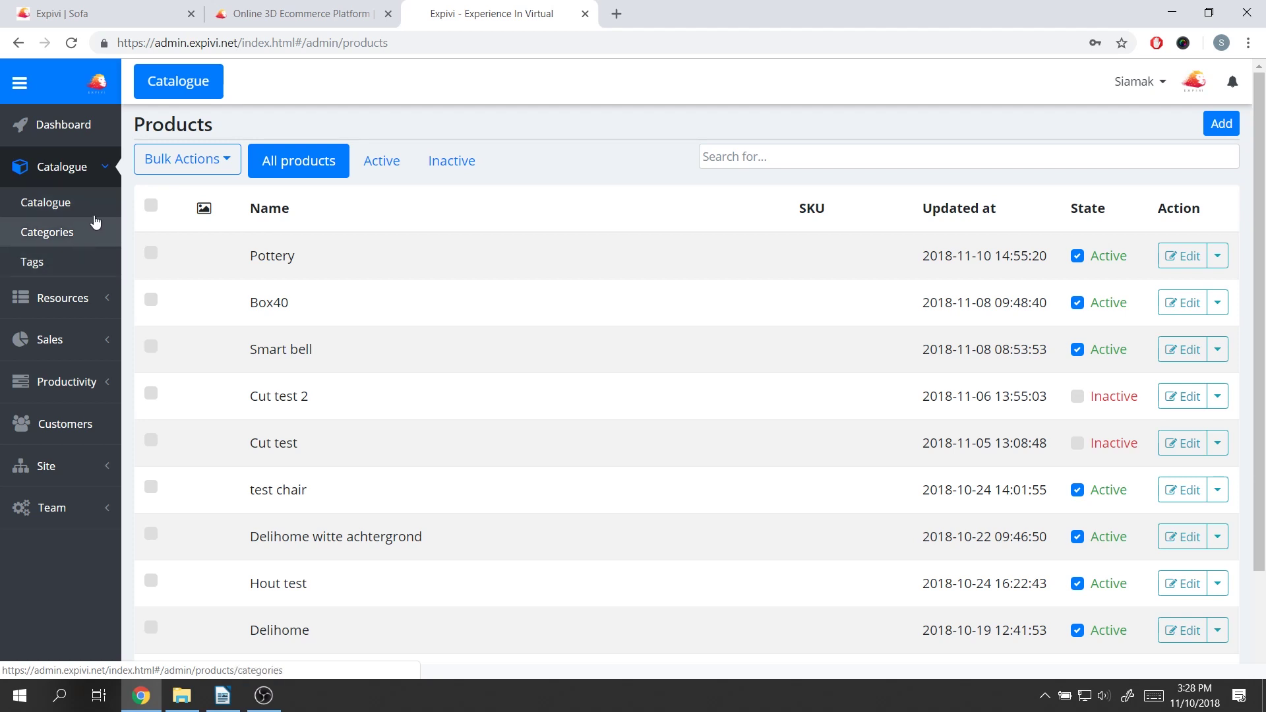
pyautogui.click(96, 175)
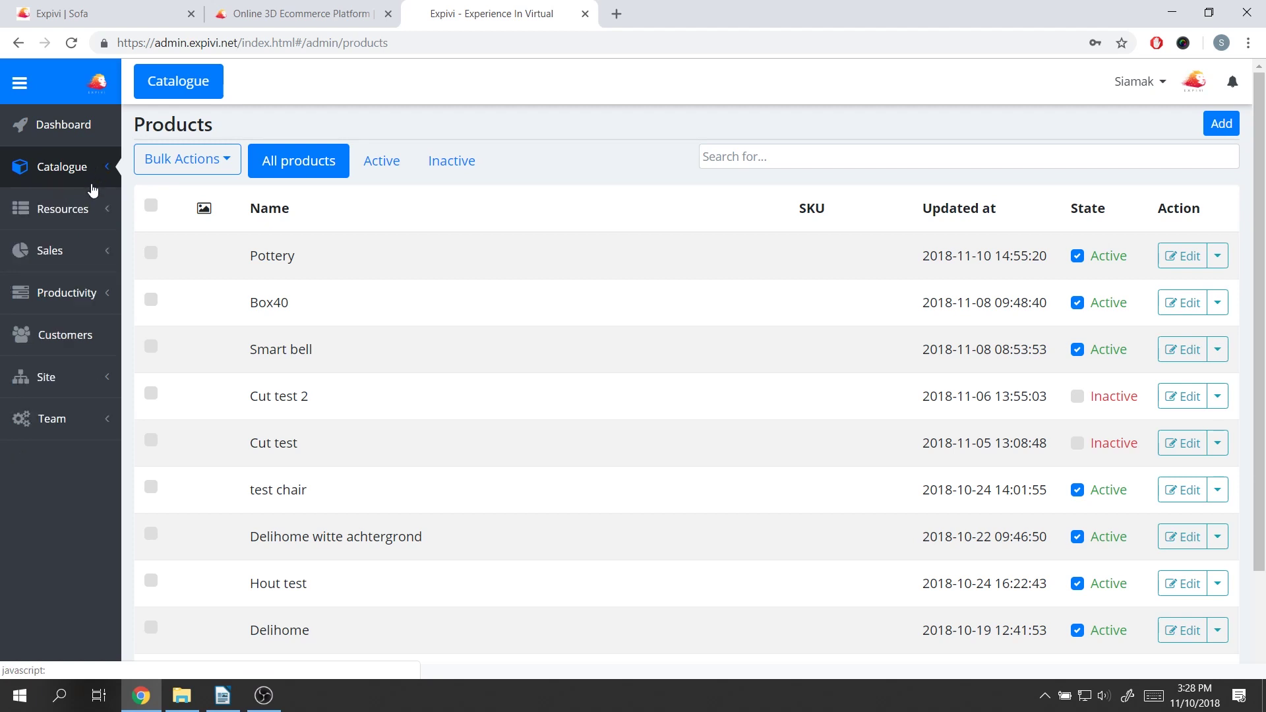
pyautogui.click(88, 211)
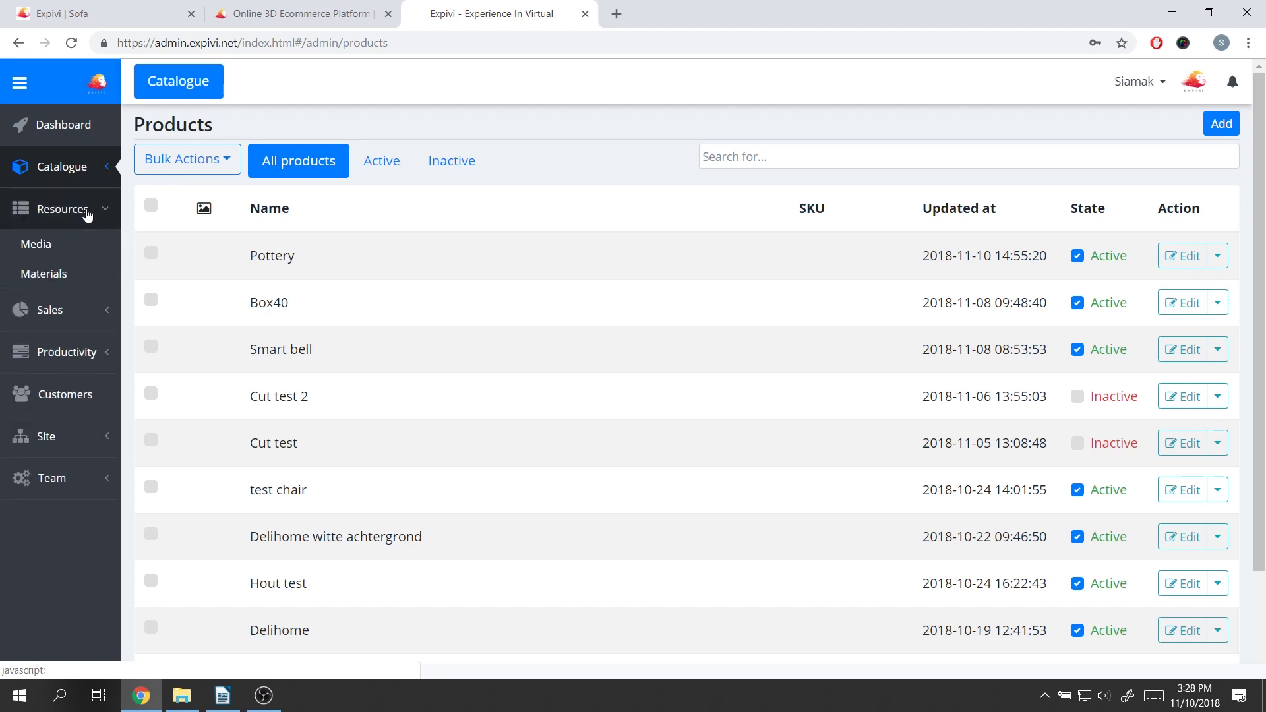
# Open Media > Materials and preview the stofPlaceholderMat material before closing it
pyautogui.click(81, 255)
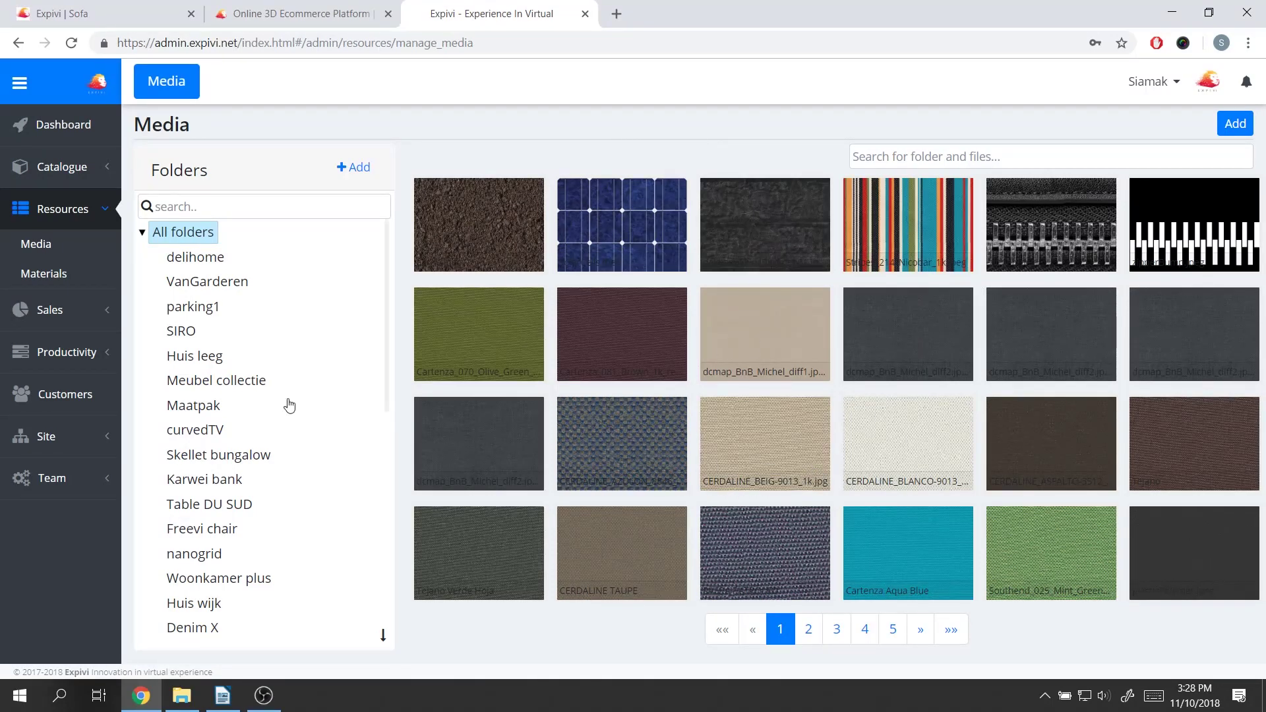
pyautogui.click(69, 273)
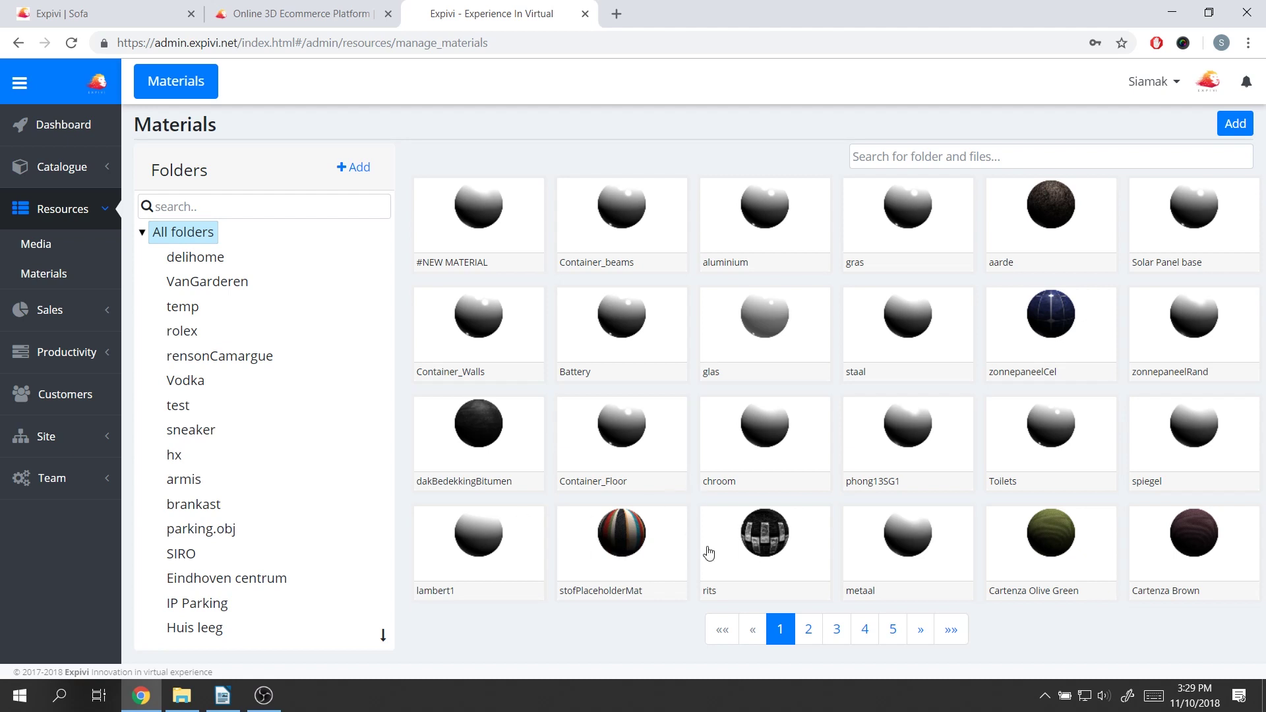
pyautogui.click(614, 535)
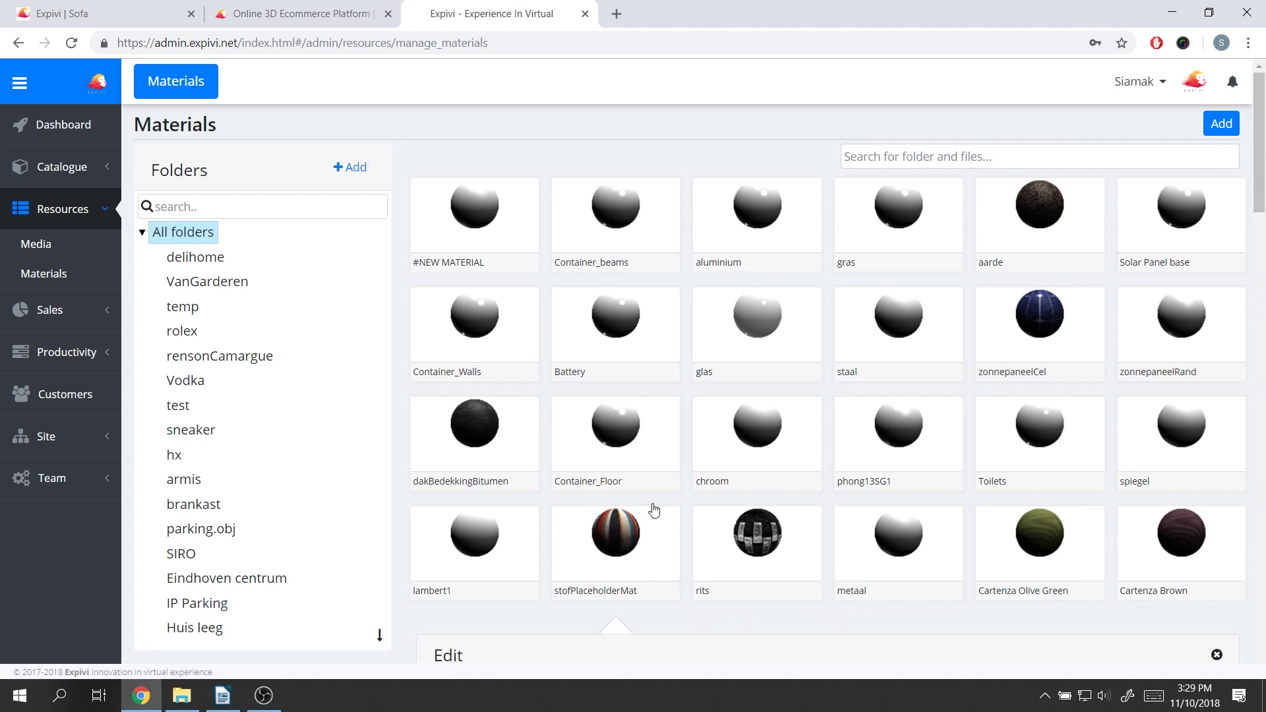
pyautogui.scroll(-2, 673, 515)
pyautogui.scroll(-3, 756, 463)
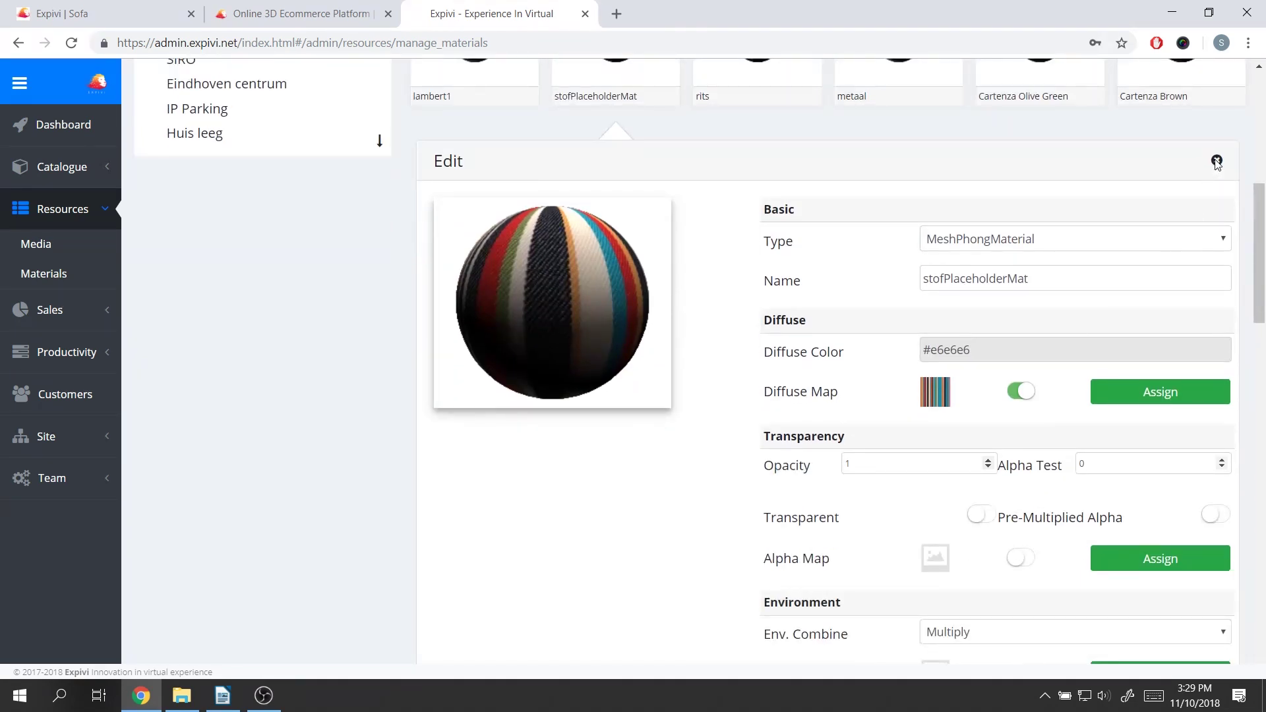
pyautogui.click(1217, 161)
# Browse the Sales orders, Invoices and Payments lists under Sales
pyautogui.click(69, 207)
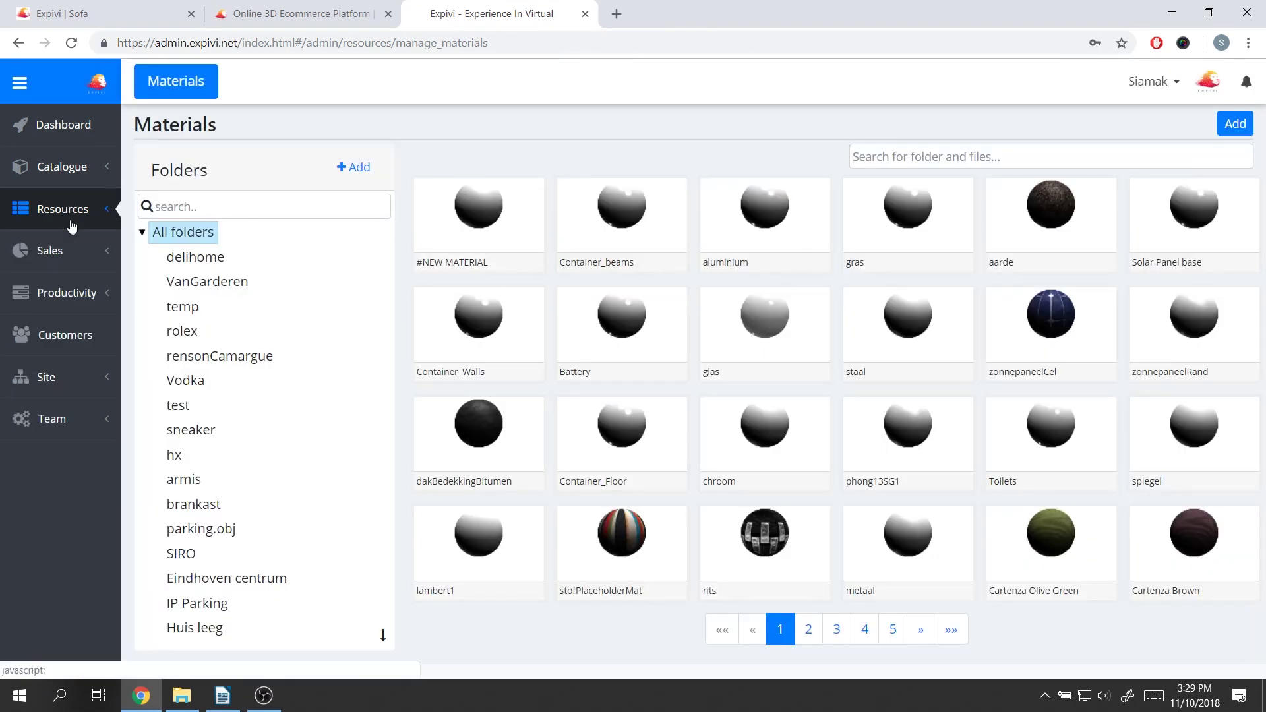
pyautogui.click(79, 251)
pyautogui.click(79, 287)
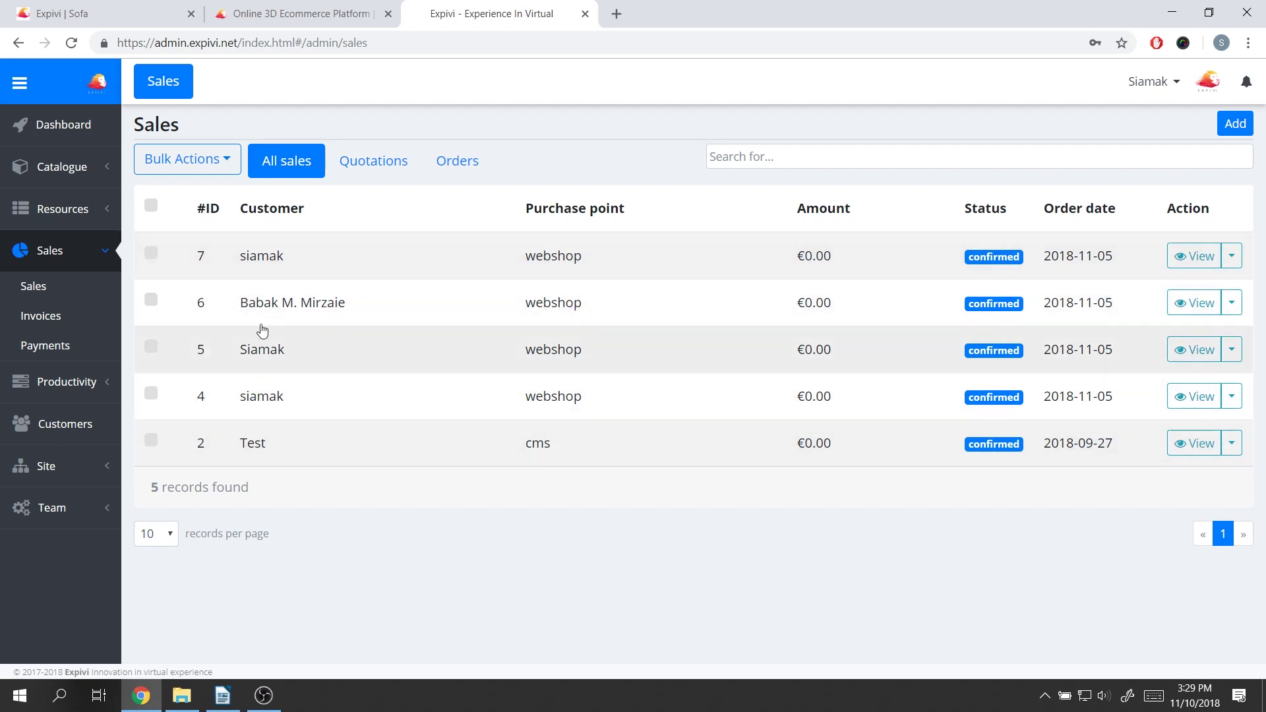
pyautogui.click(41, 316)
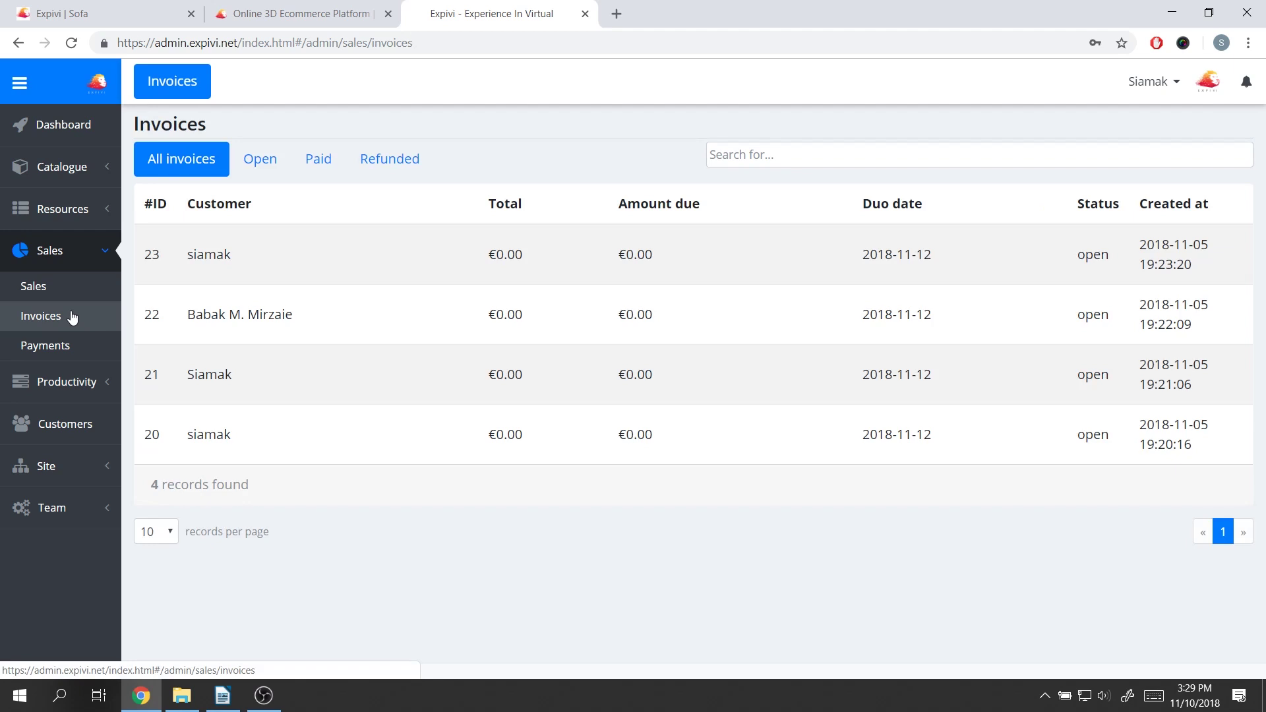
pyautogui.click(74, 346)
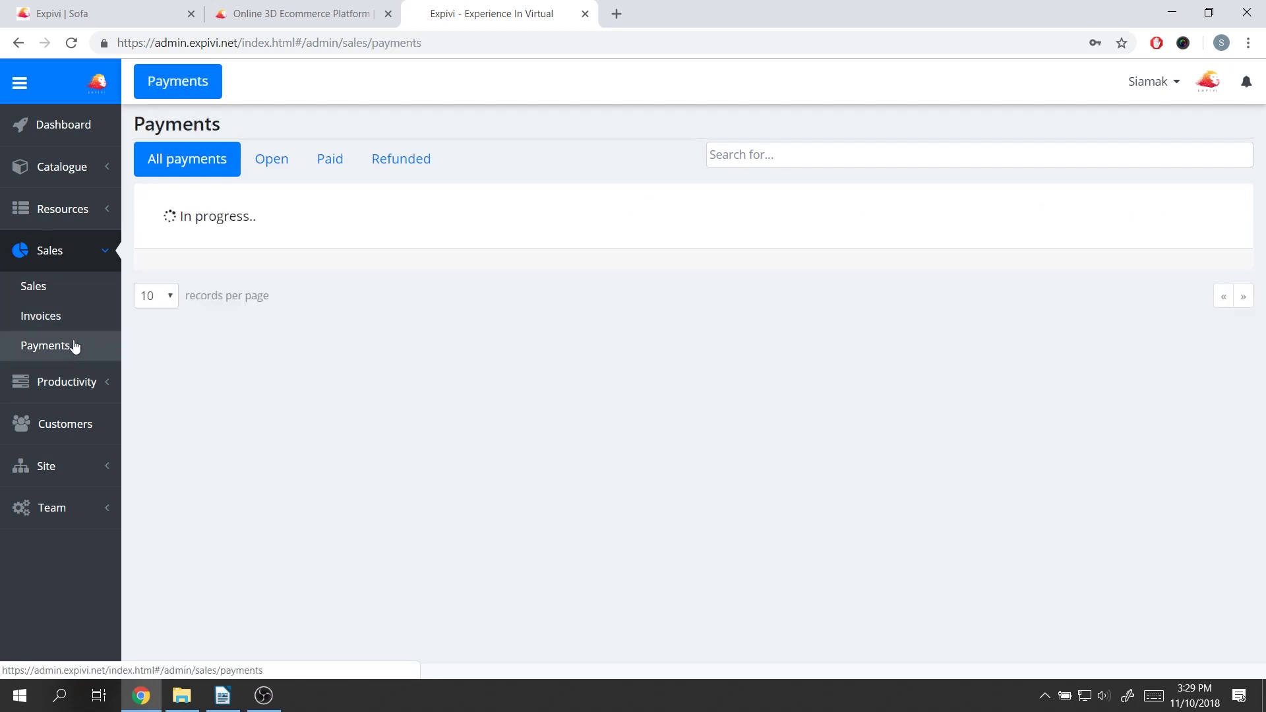
# Visit the Activities calendar, Opportunity stages and Helpdesk tickets, then open Customers
pyautogui.click(73, 249)
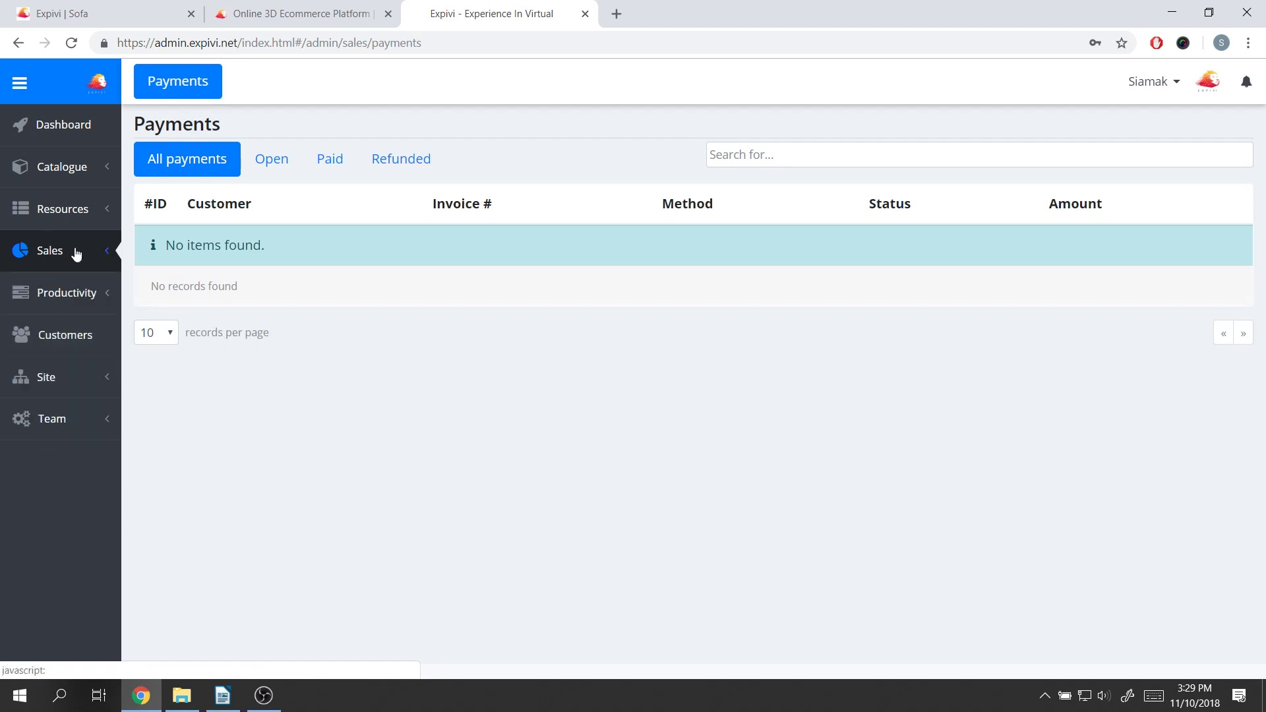
pyautogui.click(73, 302)
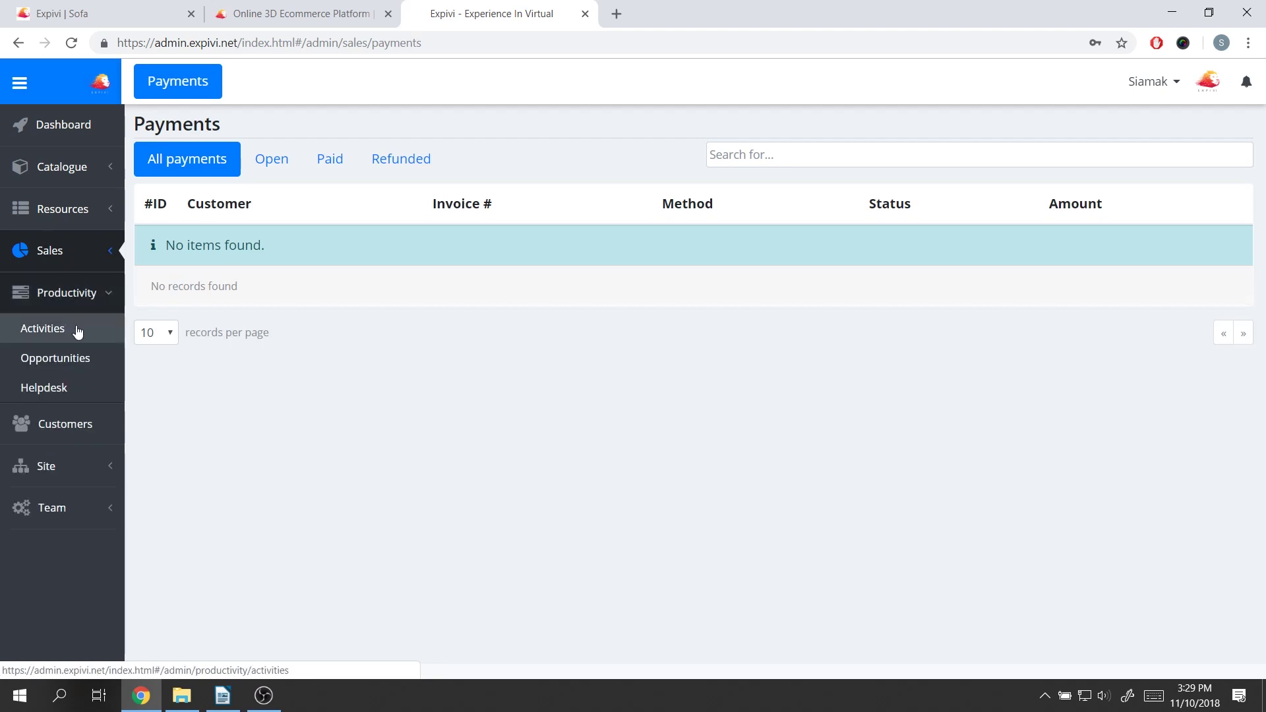
pyautogui.click(42, 328)
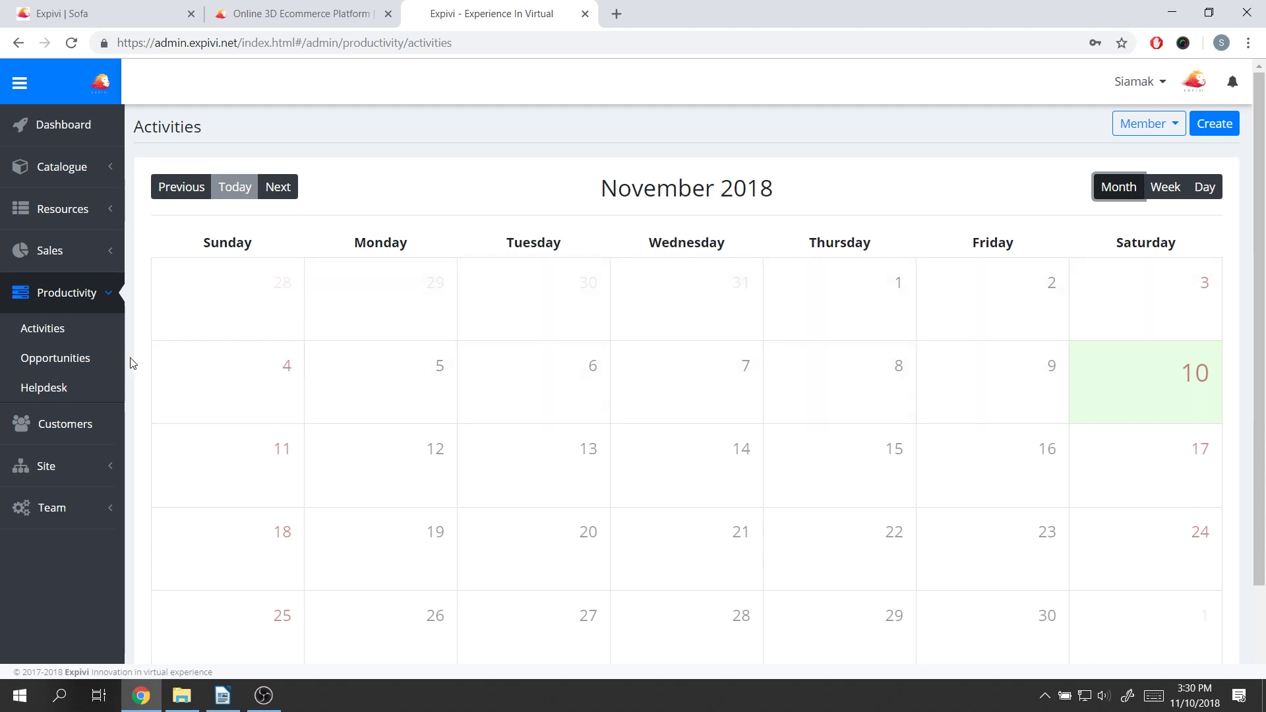
pyautogui.click(69, 358)
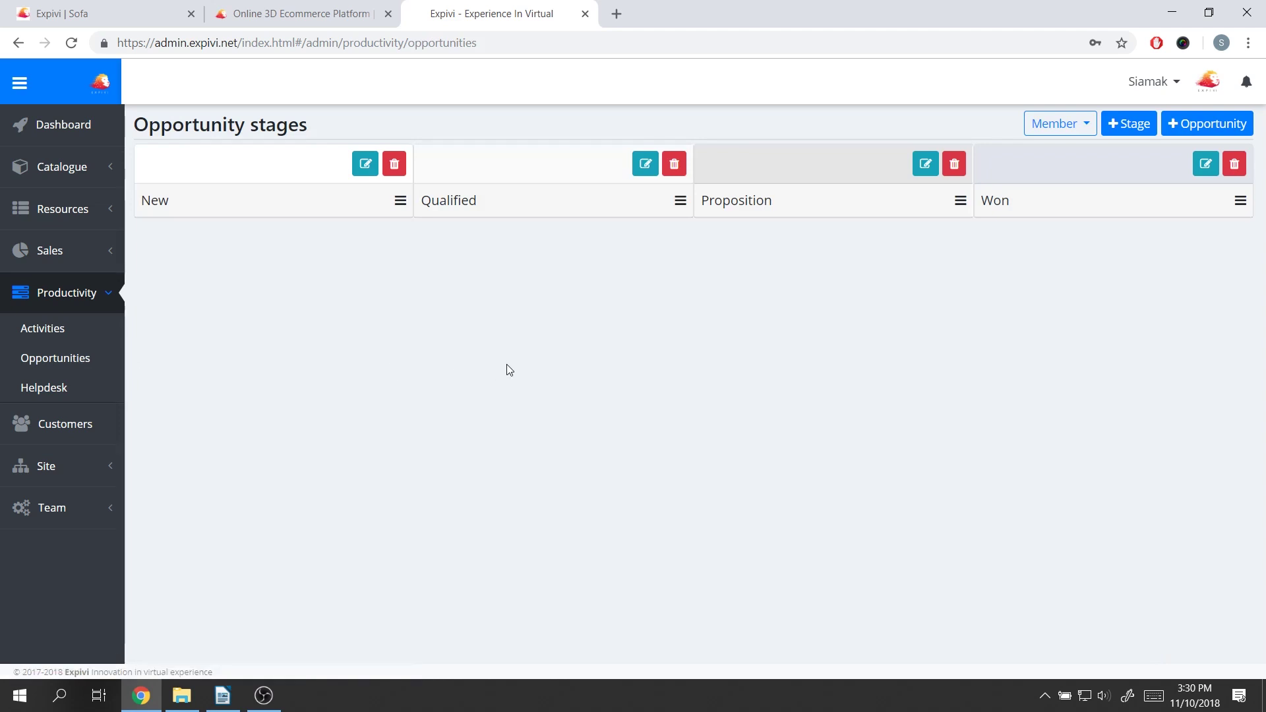
pyautogui.click(85, 387)
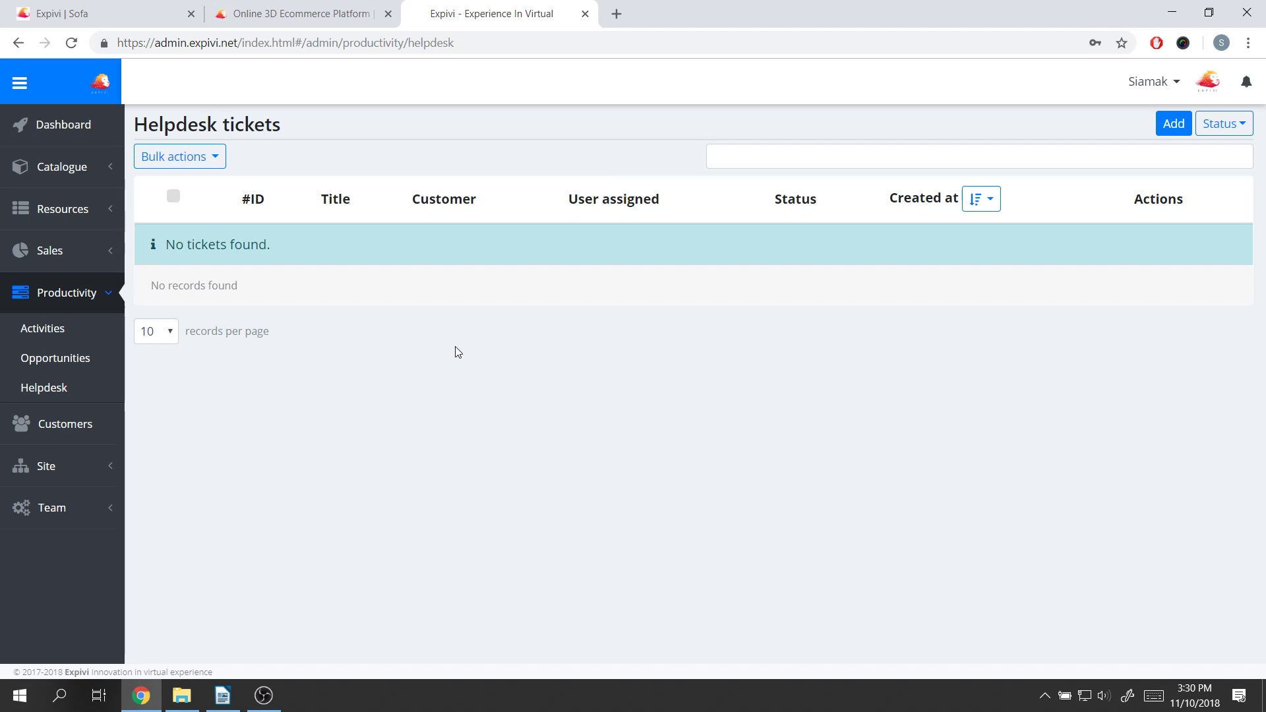
pyautogui.click(89, 296)
pyautogui.click(77, 341)
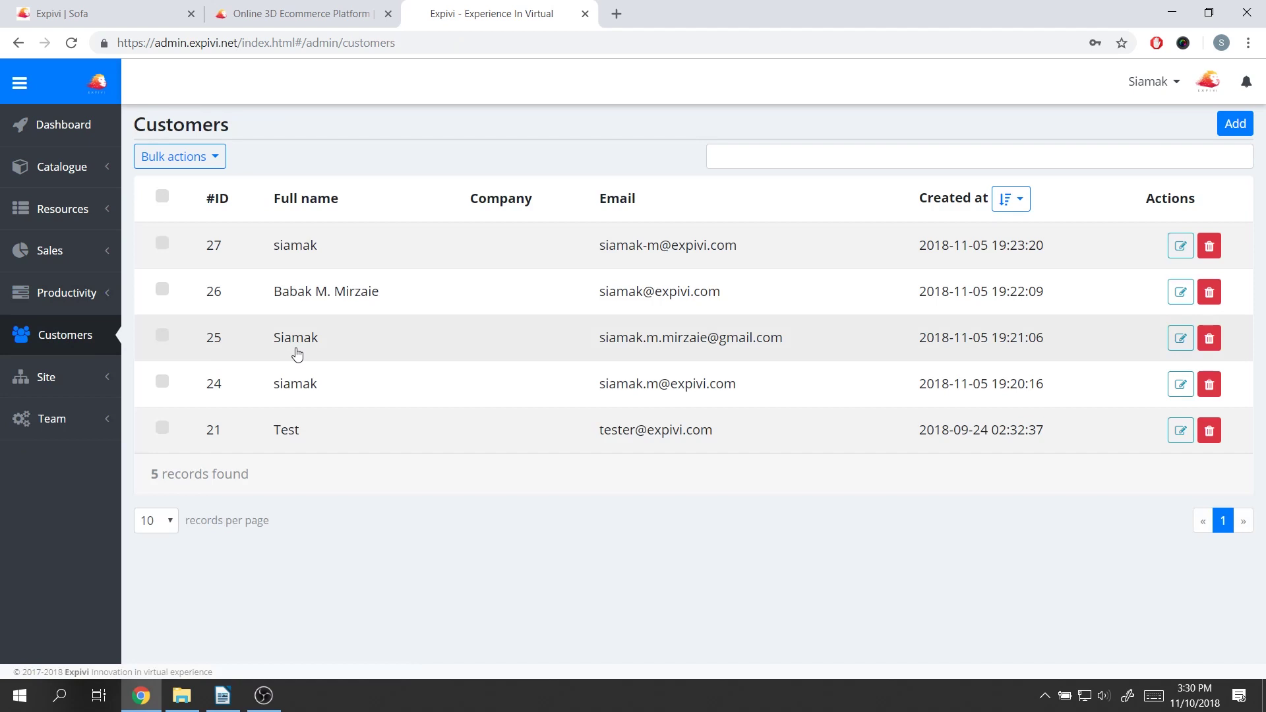
# View customer siamak's record, then open Site > Inventory Locations
pyautogui.click(453, 257)
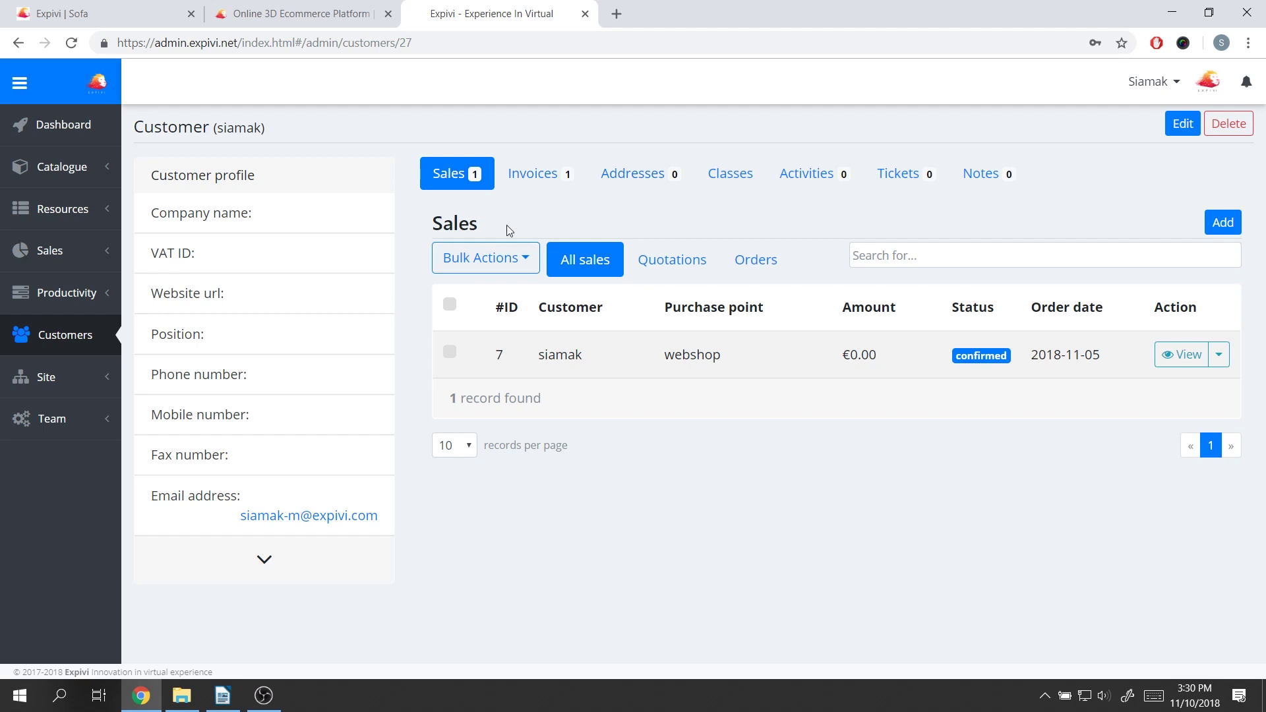
pyautogui.click(73, 377)
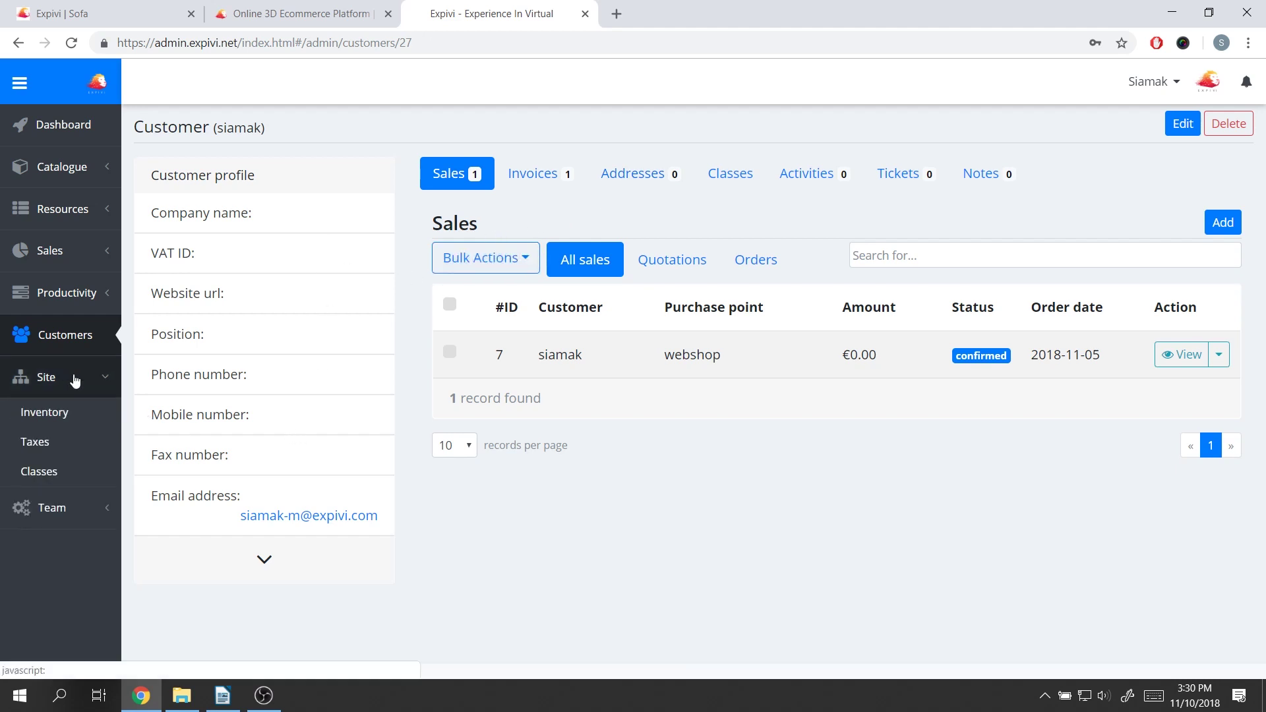
pyautogui.click(84, 414)
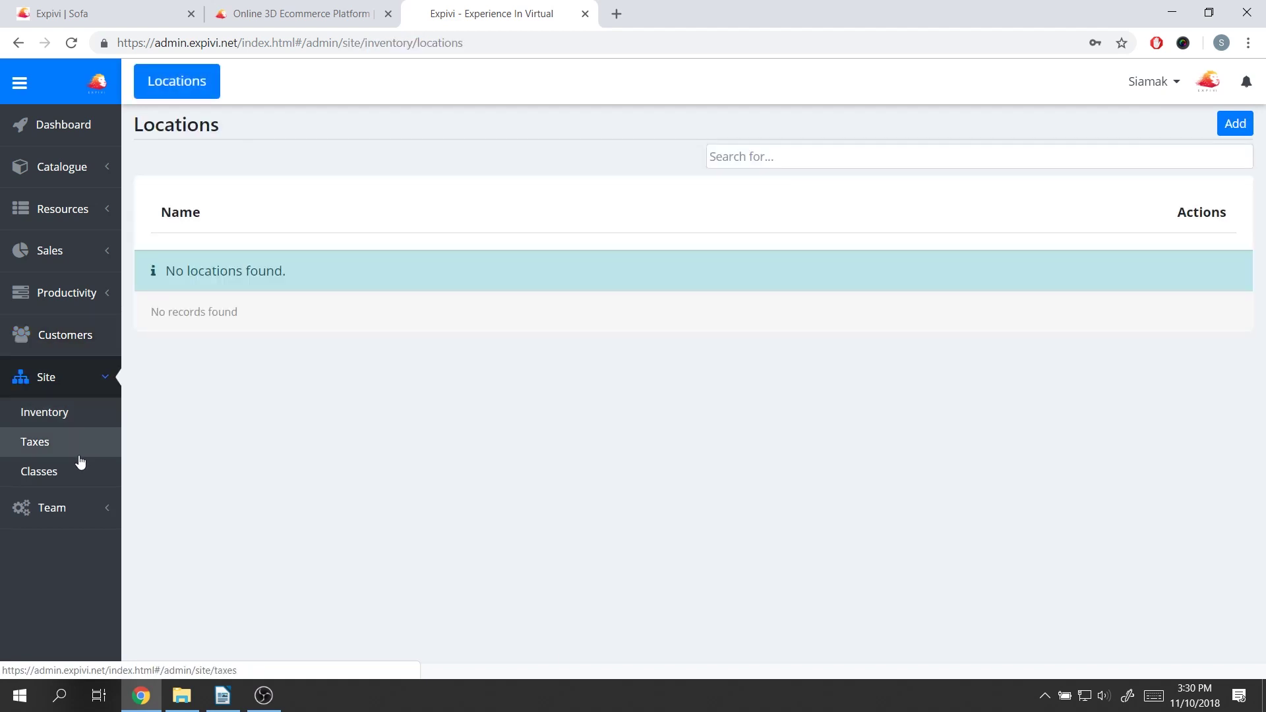
# View the Expivi Team details page, then return to the Catalogue products list
pyautogui.click(85, 380)
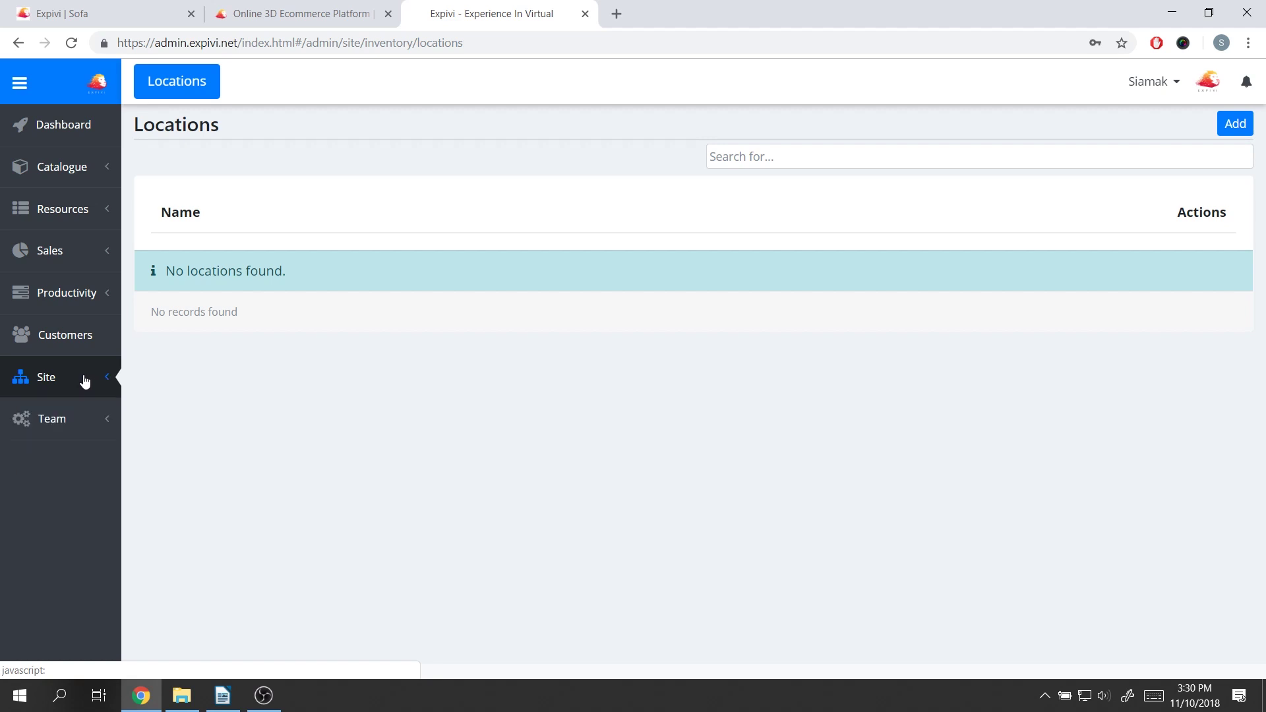
pyautogui.click(79, 423)
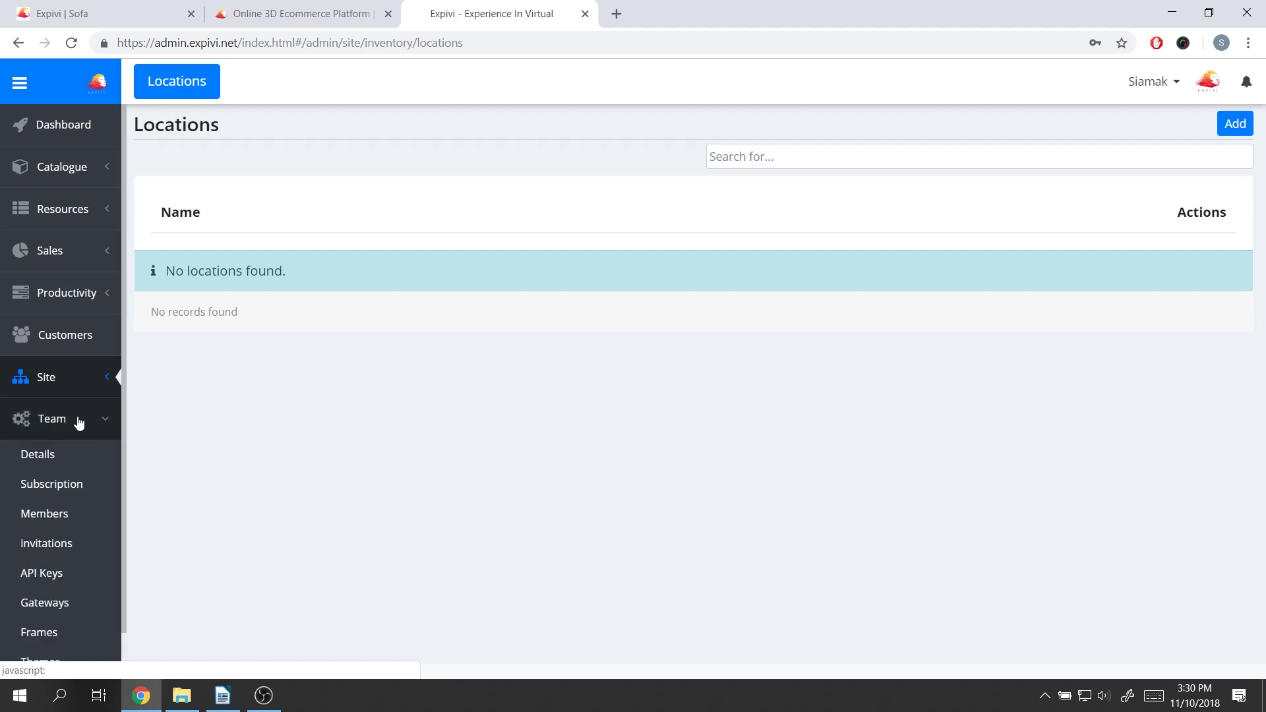
pyautogui.click(80, 463)
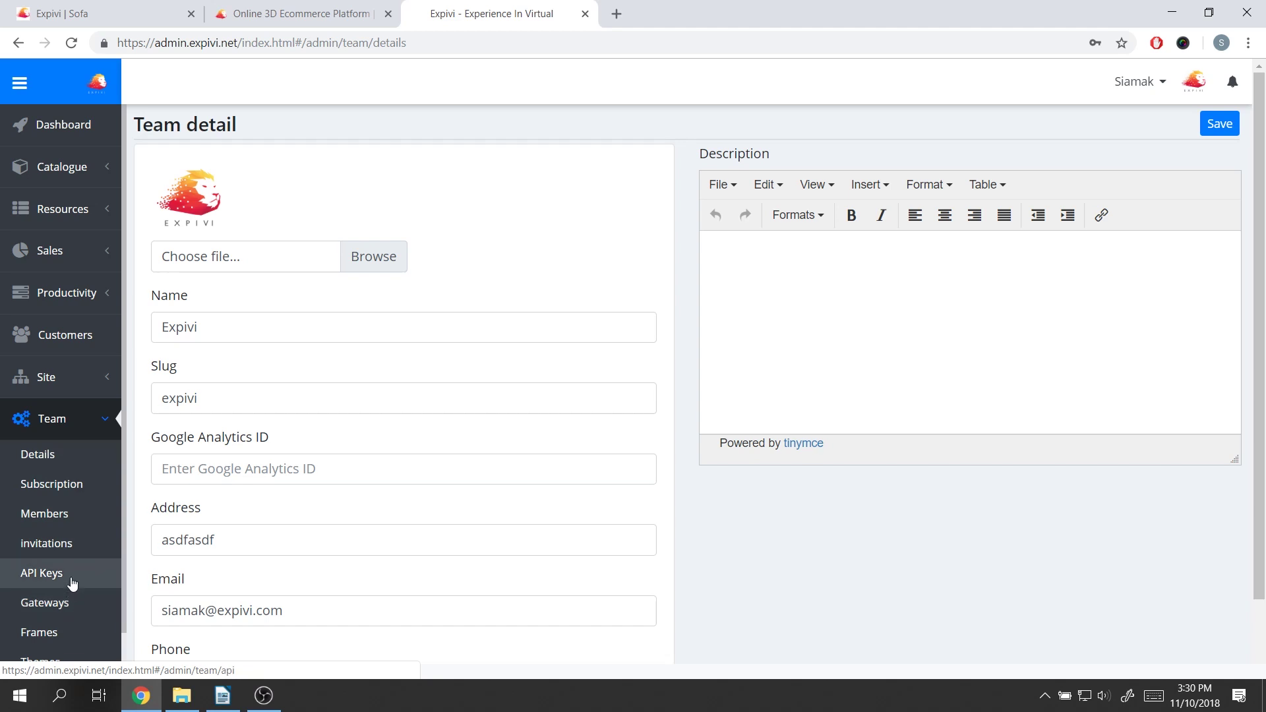
pyautogui.click(73, 427)
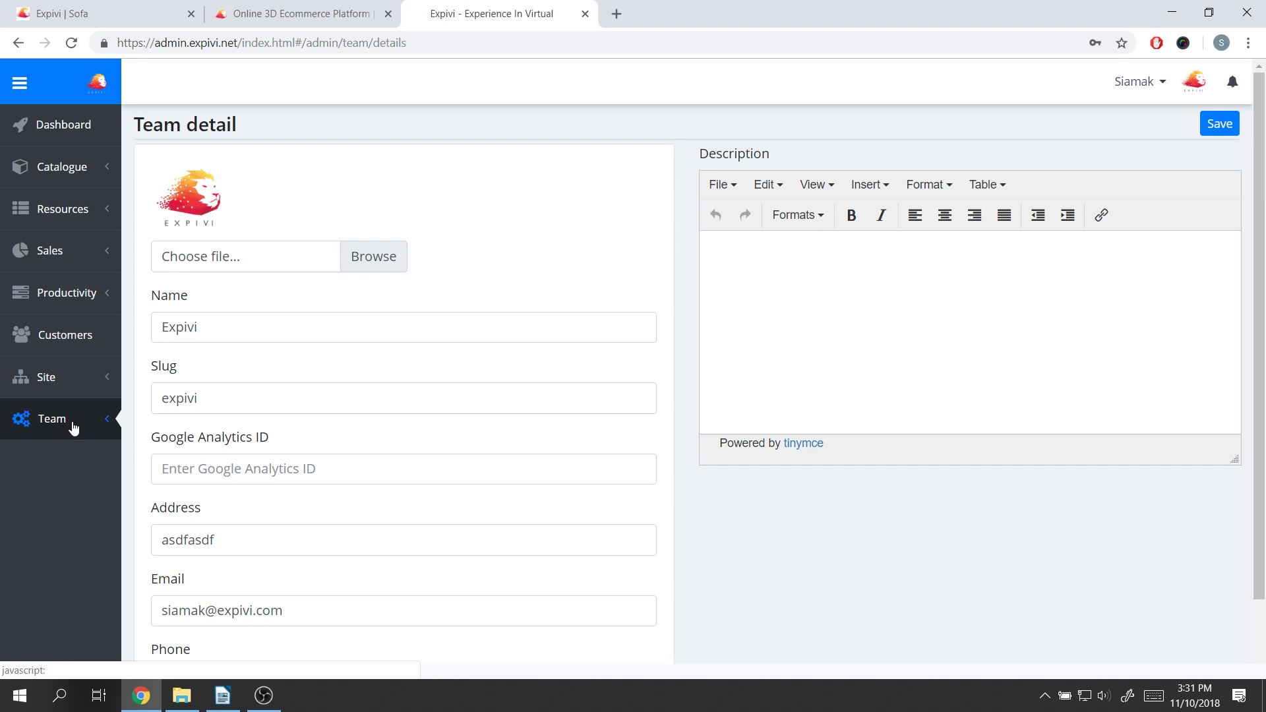
pyautogui.click(87, 169)
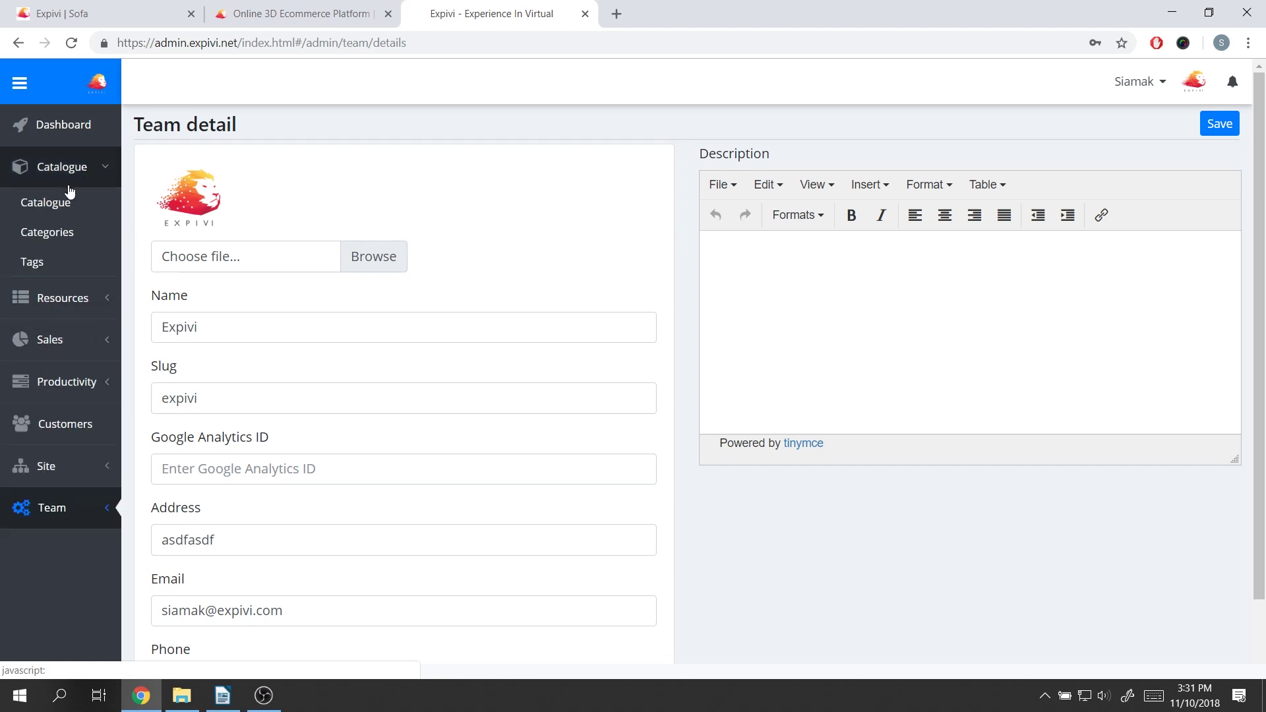
pyautogui.click(71, 198)
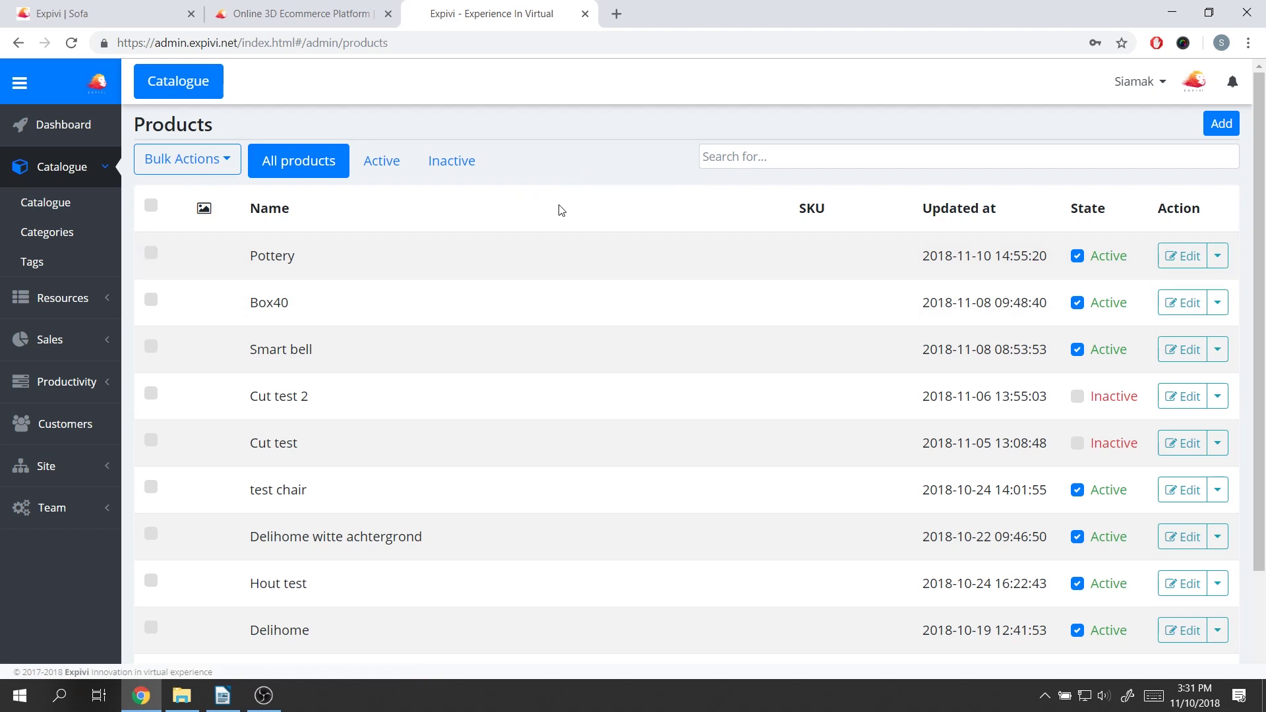
# Open the Pottery product for editing and focus its description editor
pyautogui.click(572, 255)
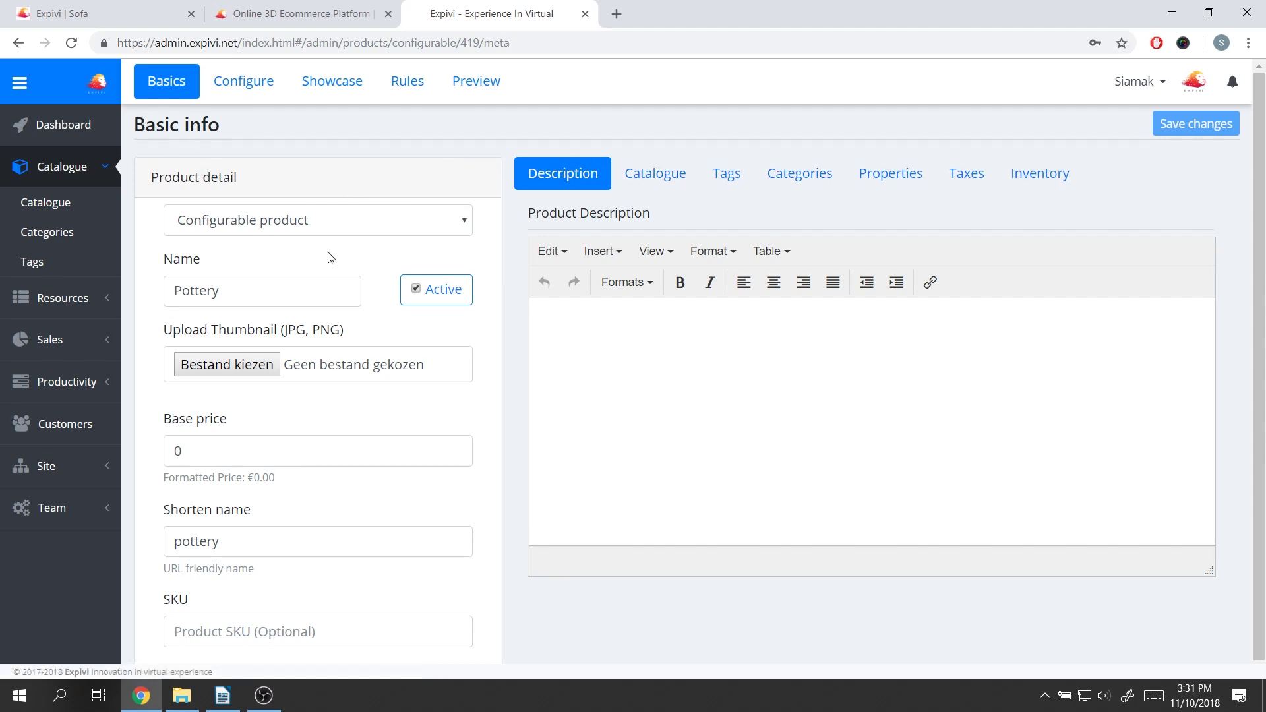
pyautogui.click(308, 287)
pyautogui.scroll(-1, 314, 485)
pyautogui.click(663, 394)
# Browse Pottery's Catalogue, Tags and Categories tabs, then show its Configure Model Imports listing pots.fbx
pyautogui.click(664, 182)
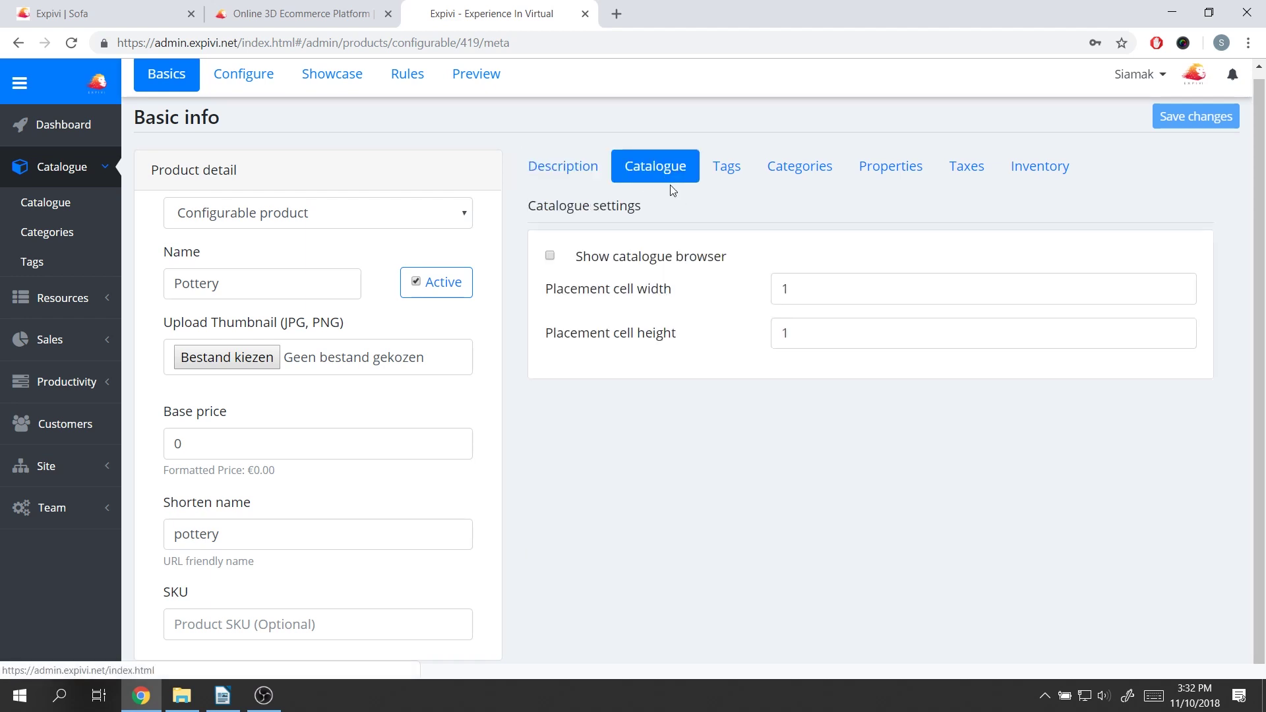
pyautogui.click(731, 177)
pyautogui.click(818, 172)
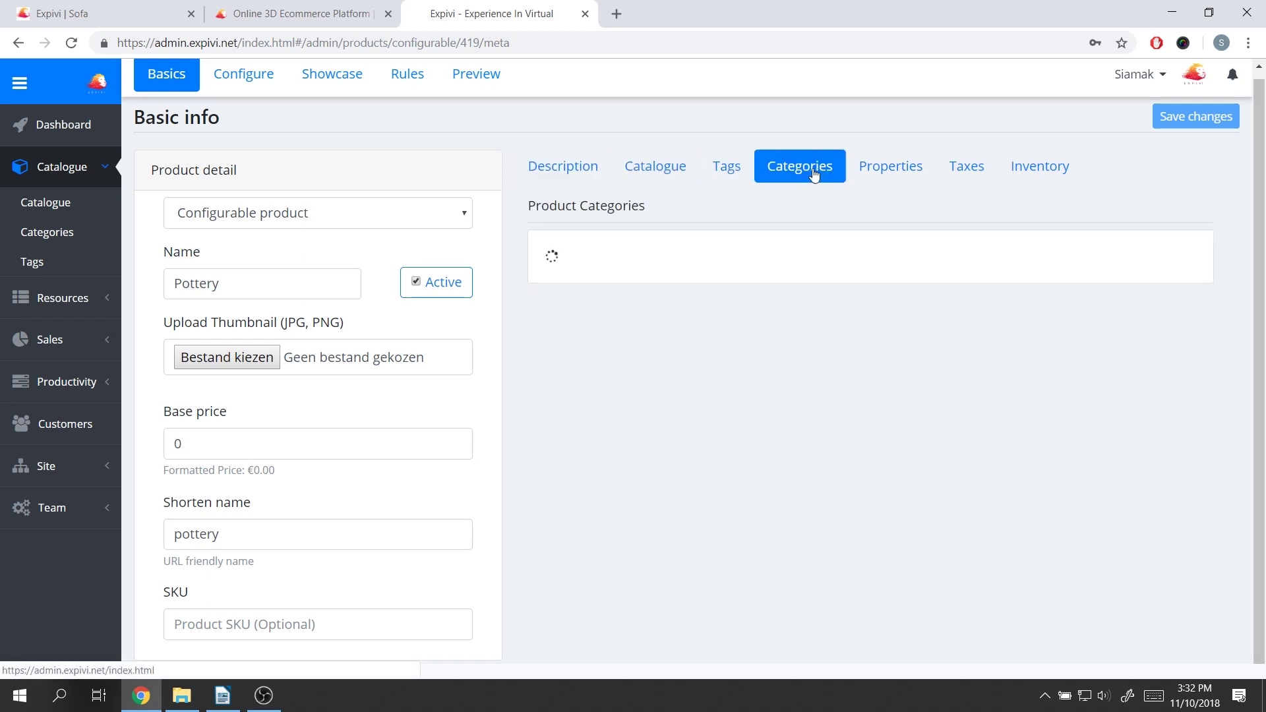
pyautogui.click(731, 175)
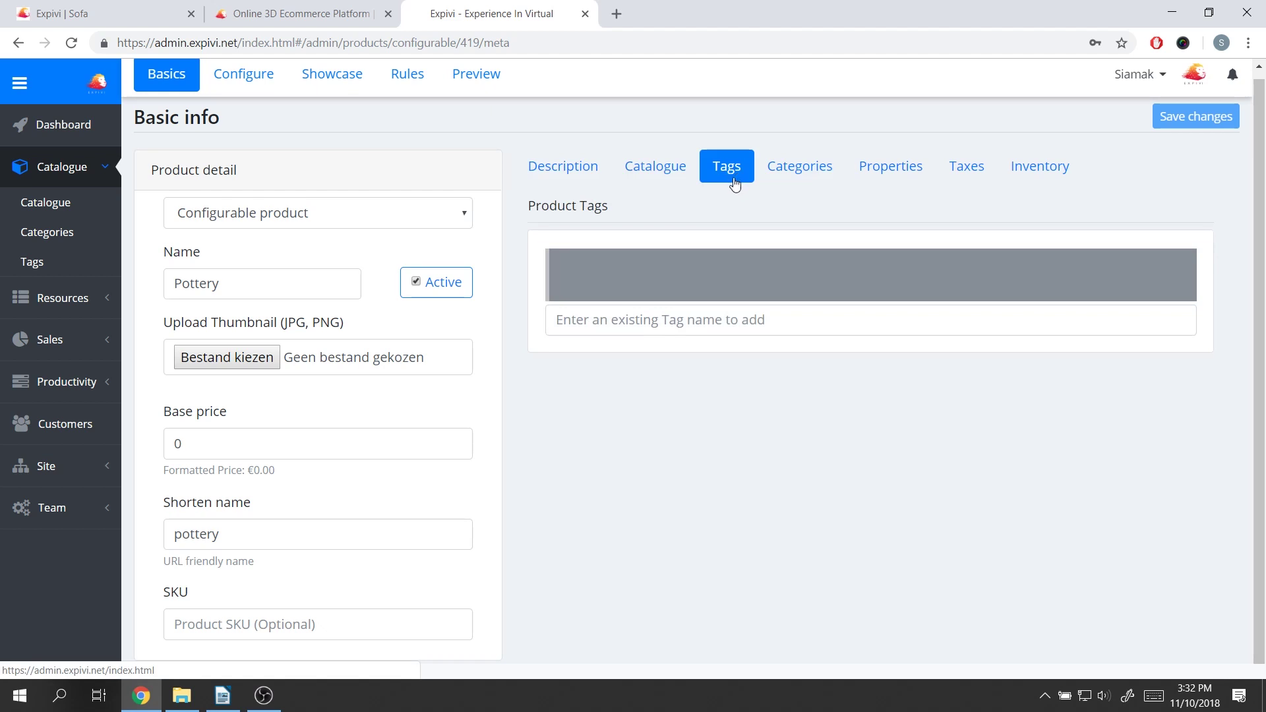
pyautogui.click(590, 173)
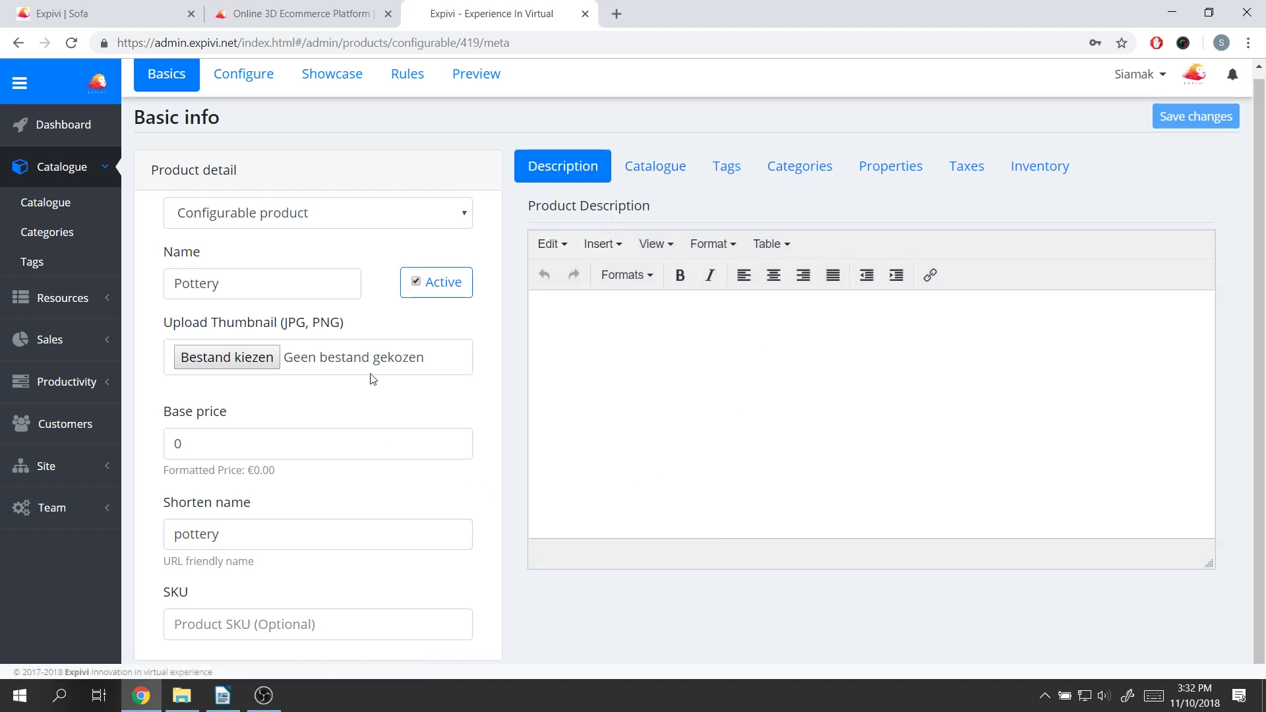
pyautogui.click(264, 94)
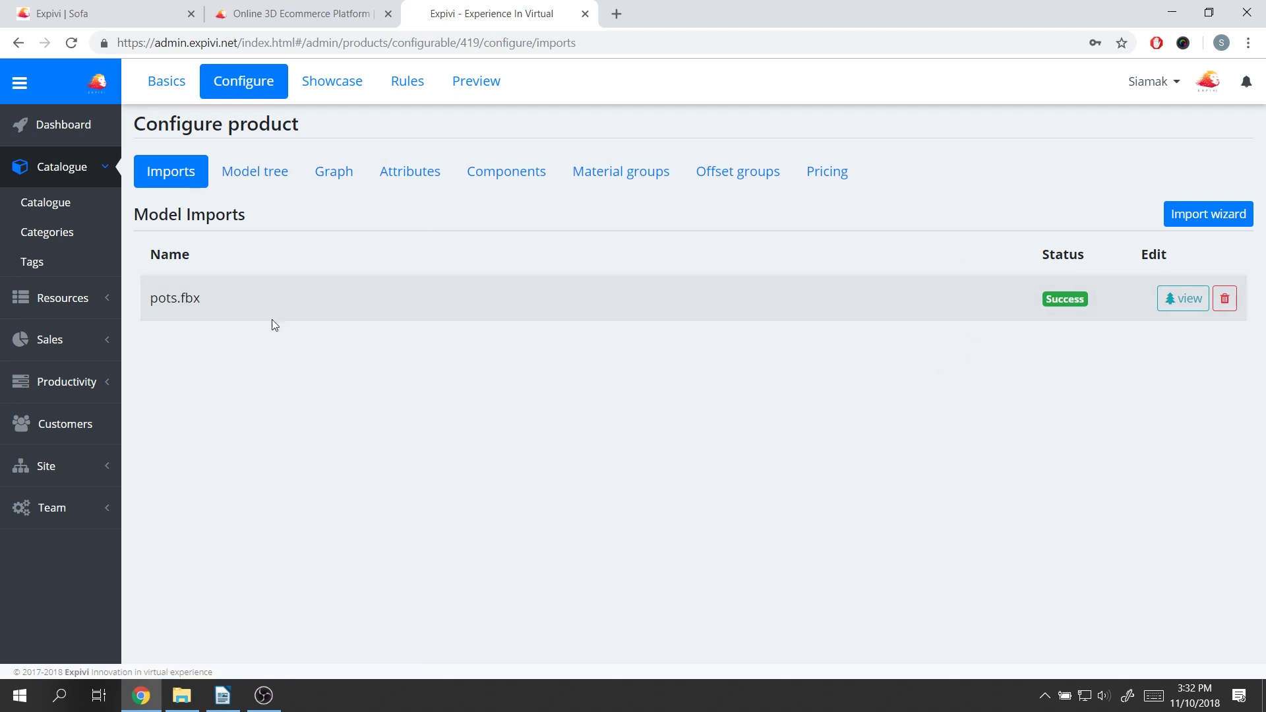
# Tilt the pot in Model tree and zoom the configurable graph onto the type options
pyautogui.click(286, 180)
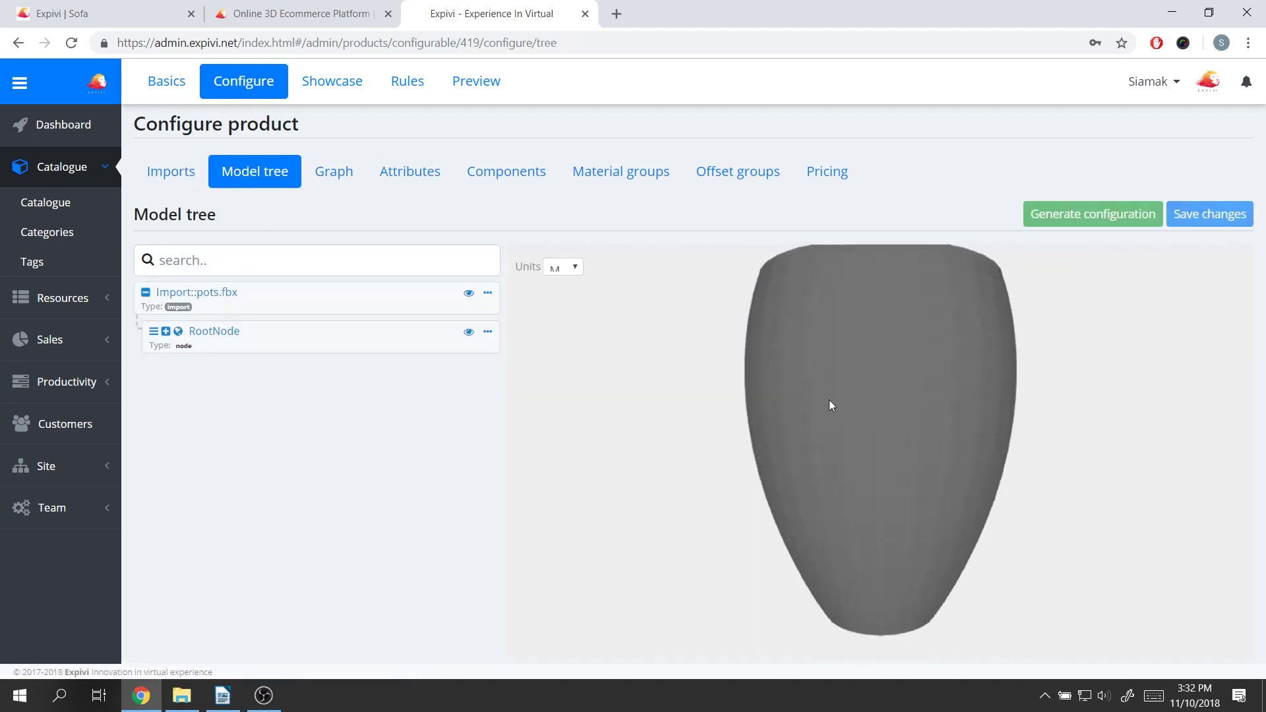
pyautogui.moveTo(830, 407); pyautogui.dragTo(983, 483)
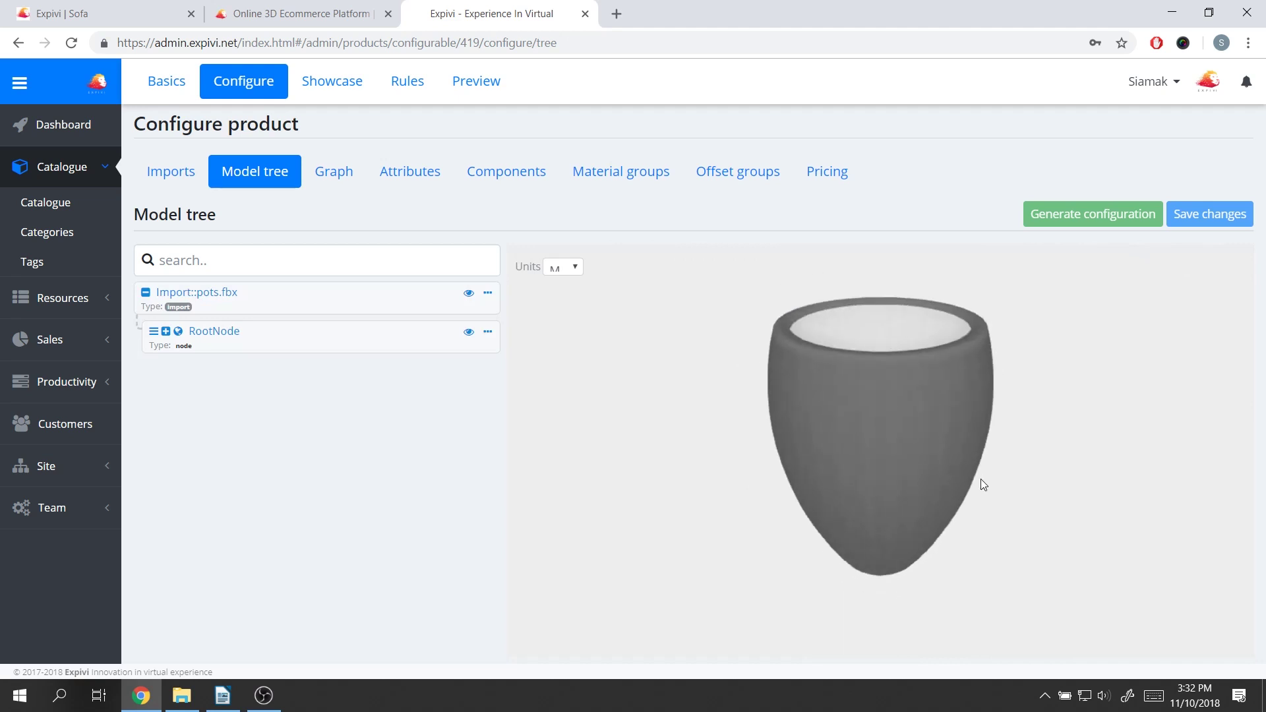
pyautogui.click(341, 172)
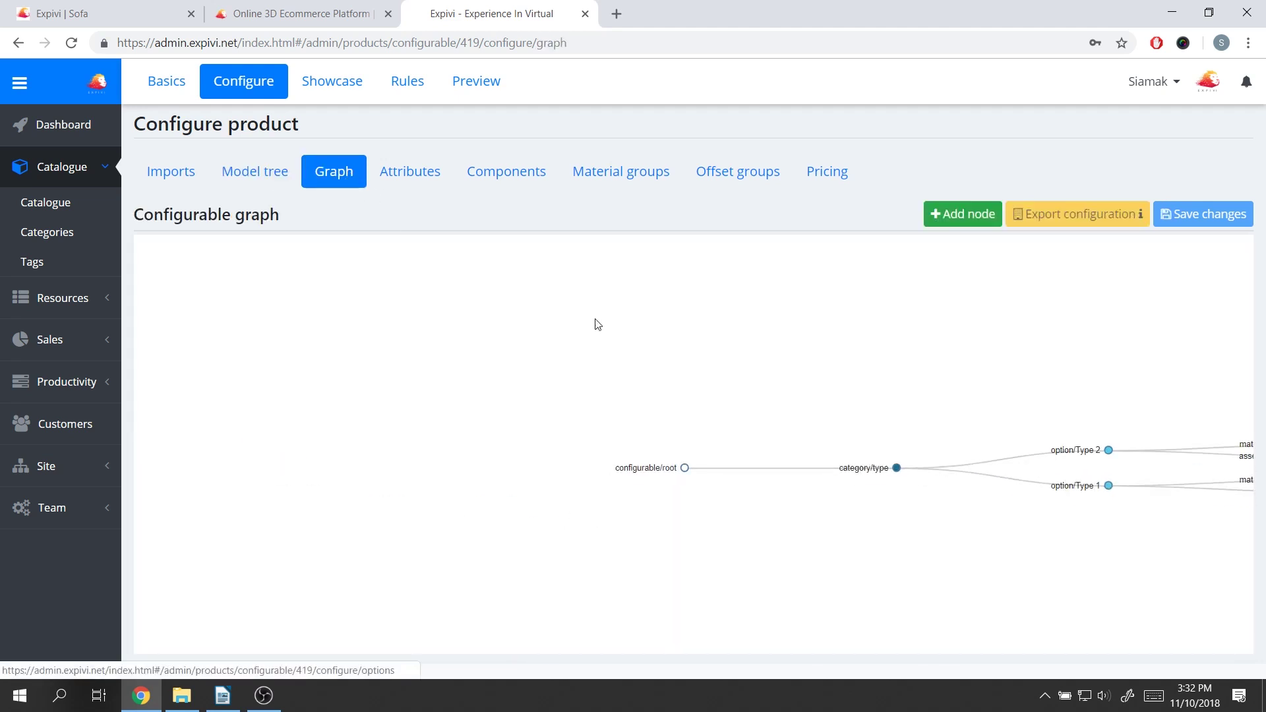
pyautogui.scroll(2, 1057, 376)
pyautogui.moveTo(1058, 376); pyautogui.dragTo(398, 335)
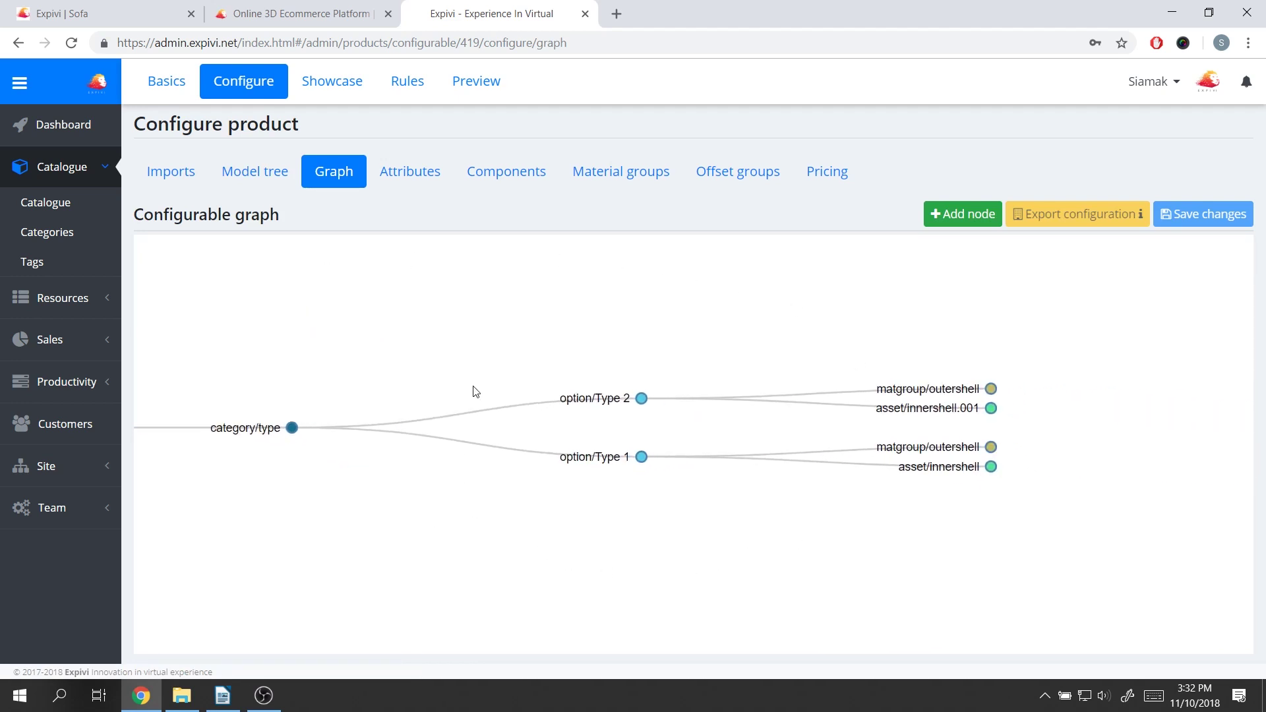
# Review Attributes and Components, ending on Material groups with the outershell group (id outer)
pyautogui.click(408, 183)
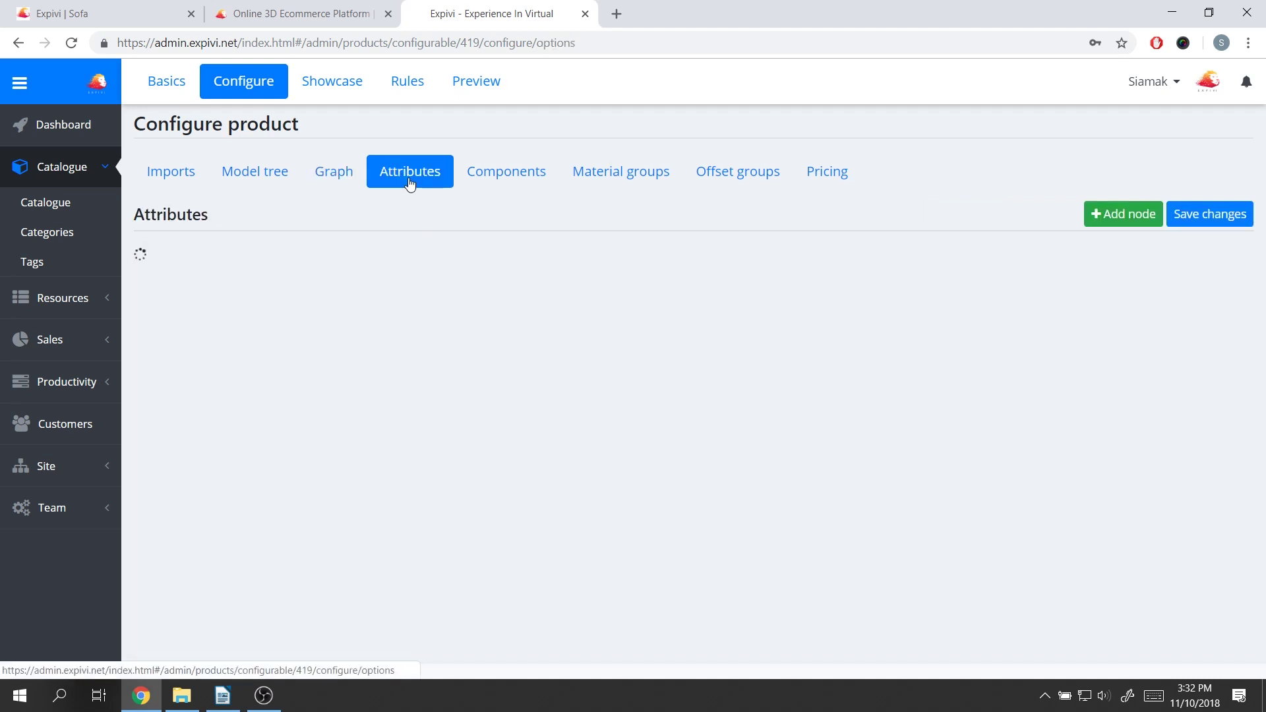
pyautogui.click(508, 184)
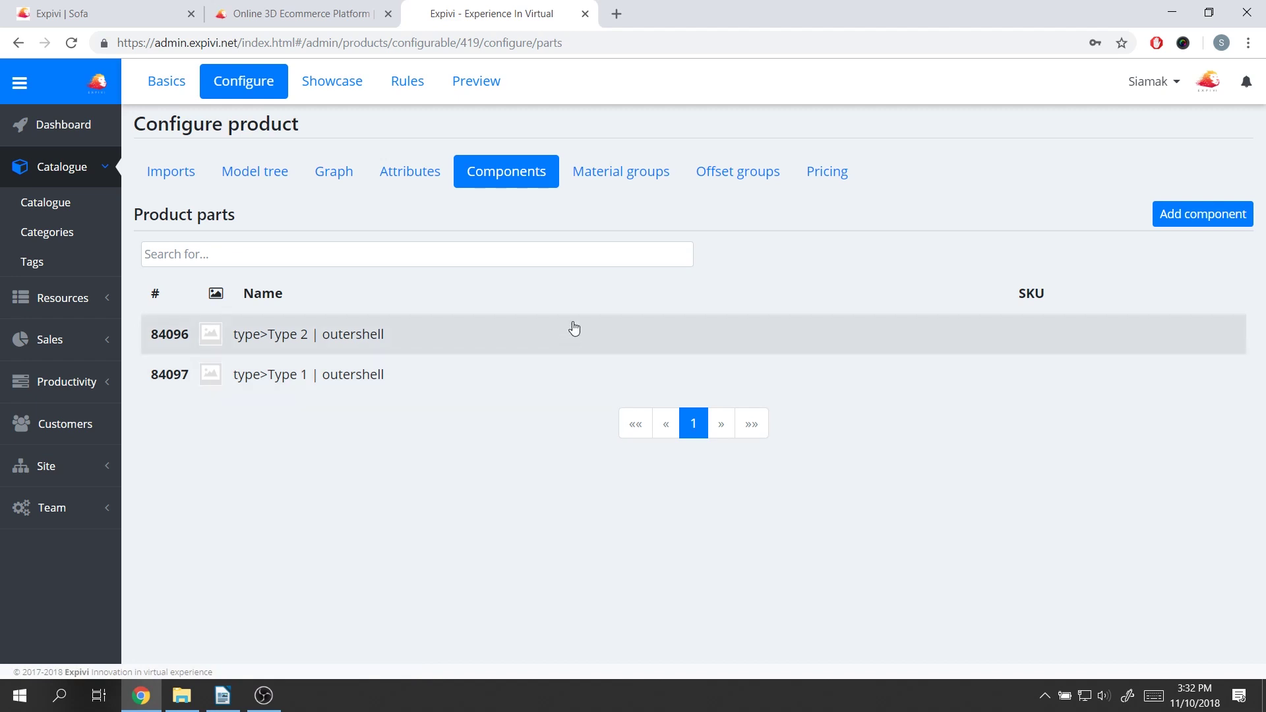
pyautogui.click(629, 179)
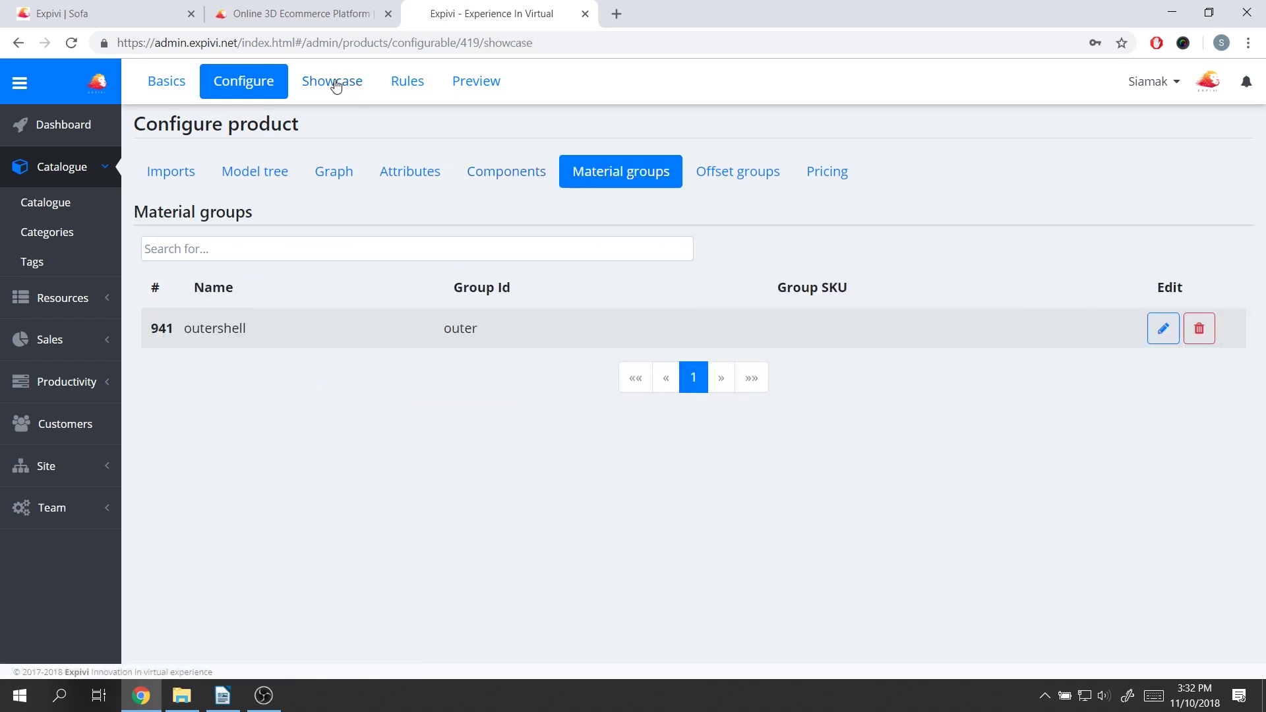
# In the Showcase scene editor, expand the hierarchy and select the directional light
pyautogui.click(335, 86)
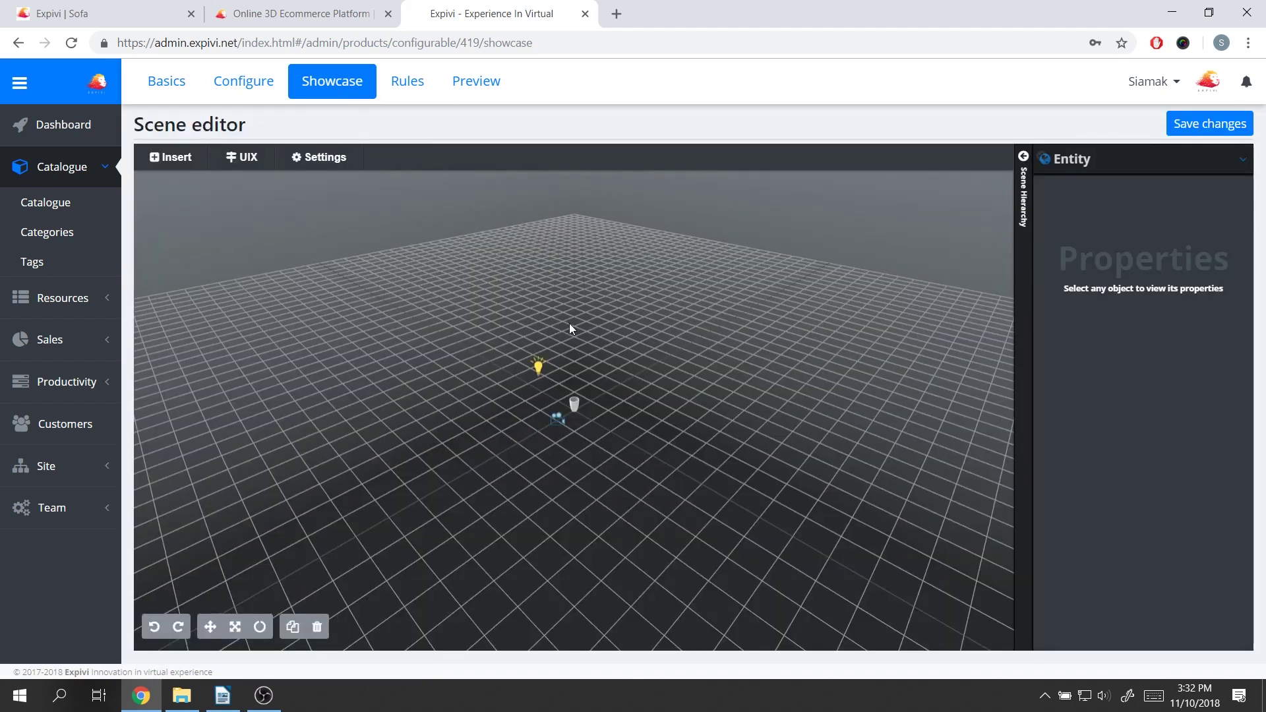
pyautogui.scroll(3, 588, 333)
pyautogui.scroll(5, 711, 374)
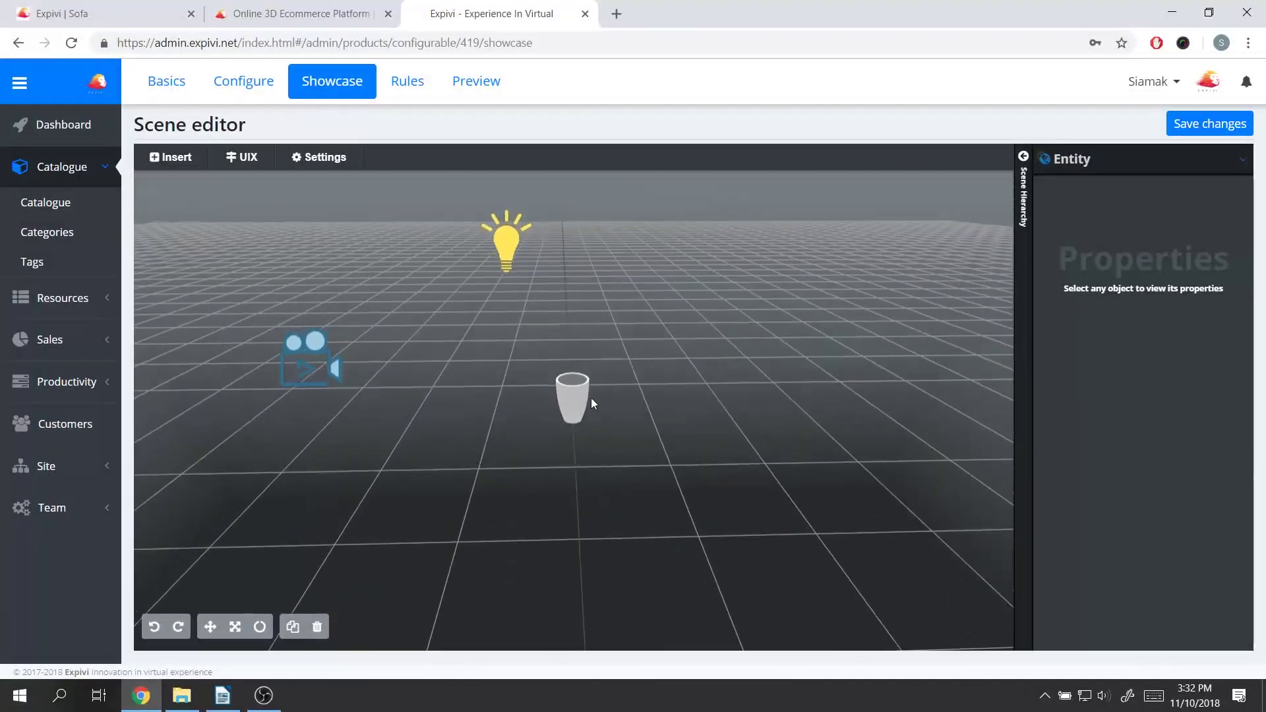
pyautogui.scroll(3, 583, 410)
pyautogui.scroll(2, 577, 377)
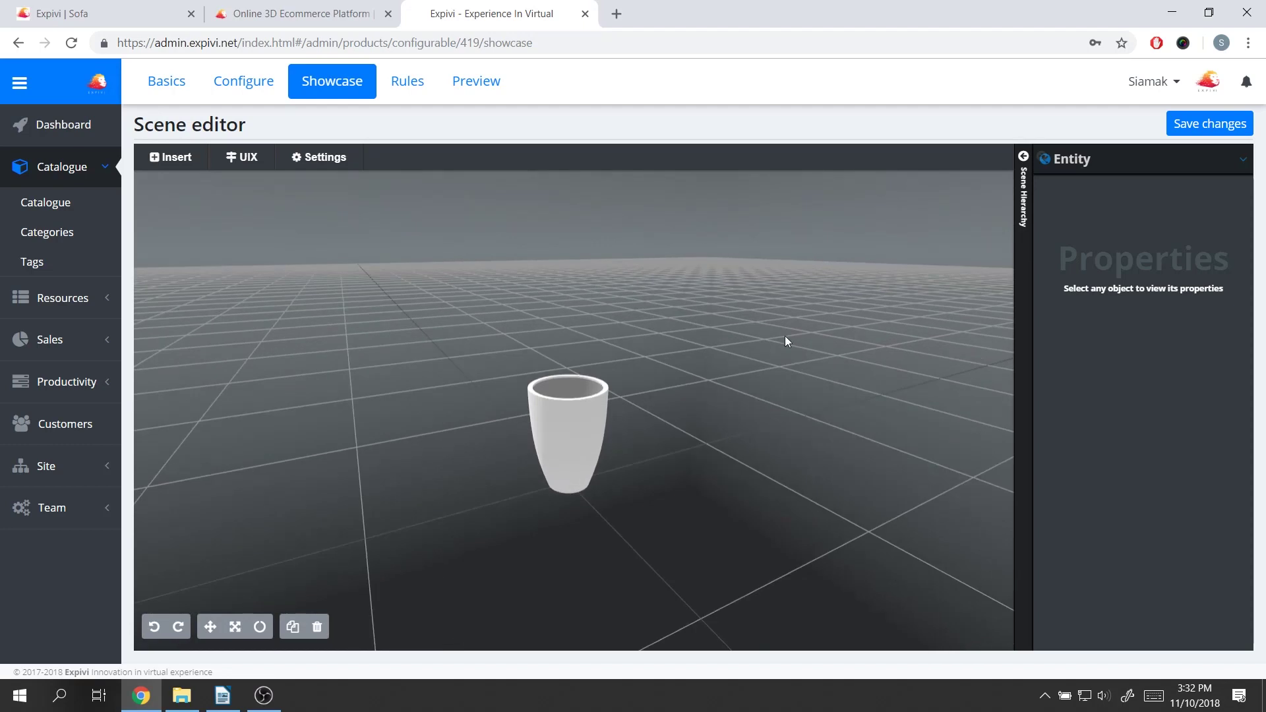
pyautogui.click(1027, 198)
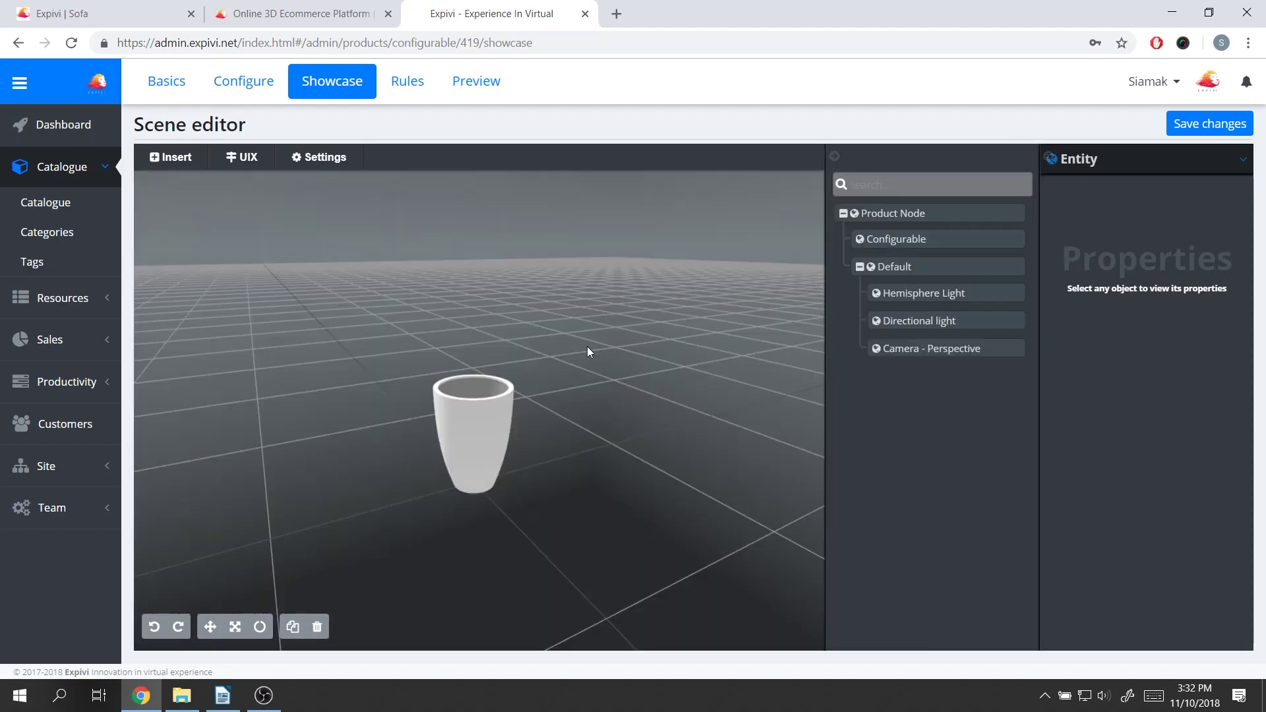
pyautogui.scroll(-1, 586, 347)
pyautogui.scroll(2, 583, 386)
pyautogui.scroll(2, 628, 396)
pyautogui.scroll(2, 594, 406)
pyautogui.scroll(1, 554, 381)
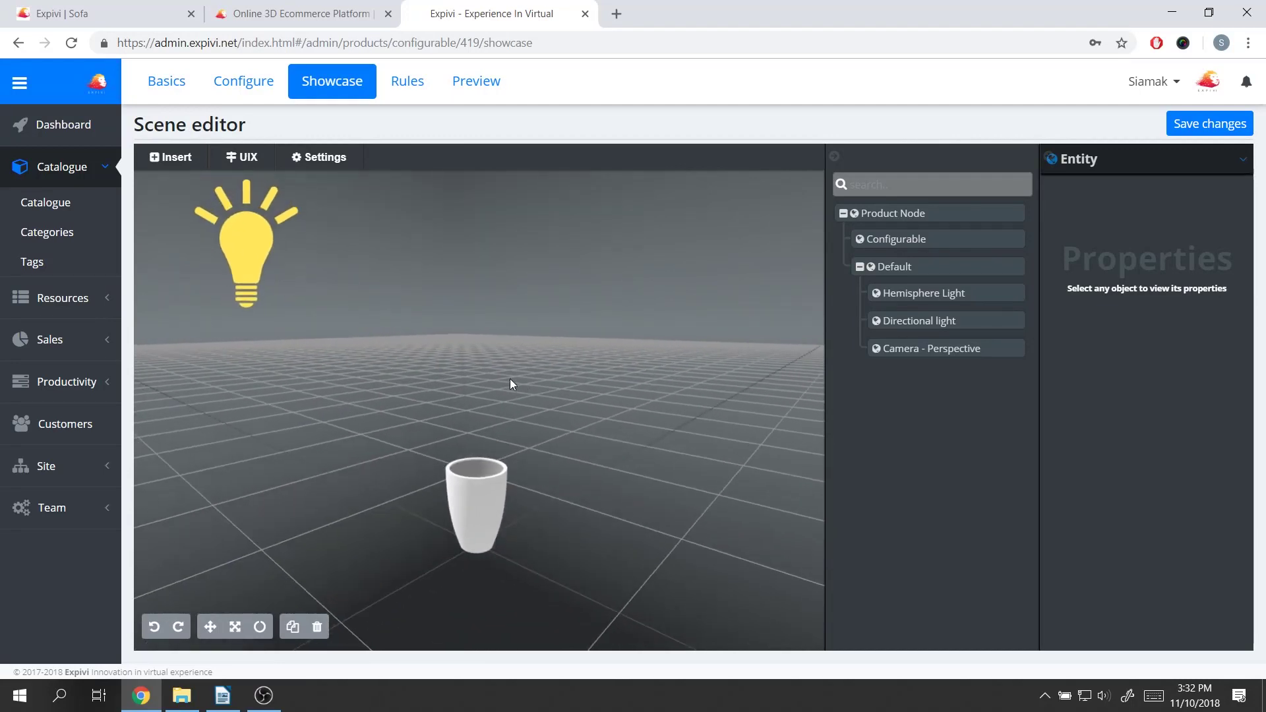
pyautogui.click(228, 239)
pyautogui.moveTo(285, 237)
pyautogui.mouseDown()
pyautogui.moveTo(676, 248)
pyautogui.moveTo(773, 267)
pyautogui.mouseUp()
pyautogui.scroll(-2, 552, 452)
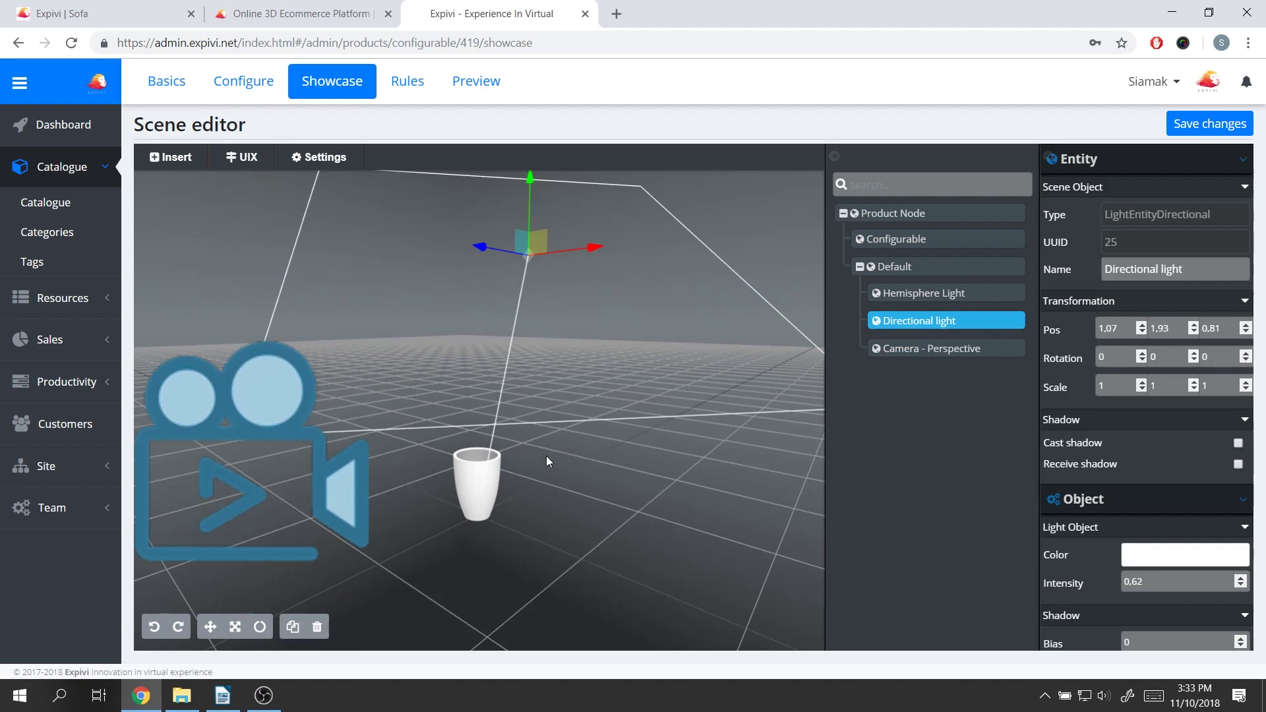
# Select Camera - Perspective to inspect its position and field of view, orbiting around the pot
pyautogui.moveTo(547, 446)
pyautogui.mouseDown()
pyautogui.moveTo(582, 393)
pyautogui.moveTo(390, 390)
pyautogui.mouseUp()
pyautogui.click(230, 337)
pyautogui.moveTo(591, 363)
pyautogui.mouseDown()
pyautogui.moveTo(680, 382)
pyautogui.moveTo(602, 365)
pyautogui.moveTo(550, 383)
pyautogui.moveTo(416, 374)
pyautogui.moveTo(399, 347)
pyautogui.moveTo(484, 355)
pyautogui.mouseUp()
pyautogui.moveTo(557, 458)
pyautogui.mouseDown()
pyautogui.moveTo(409, 406)
pyautogui.moveTo(395, 389)
pyautogui.moveTo(553, 396)
pyautogui.moveTo(450, 367)
pyautogui.moveTo(444, 346)
pyautogui.moveTo(476, 325)
pyautogui.mouseUp()
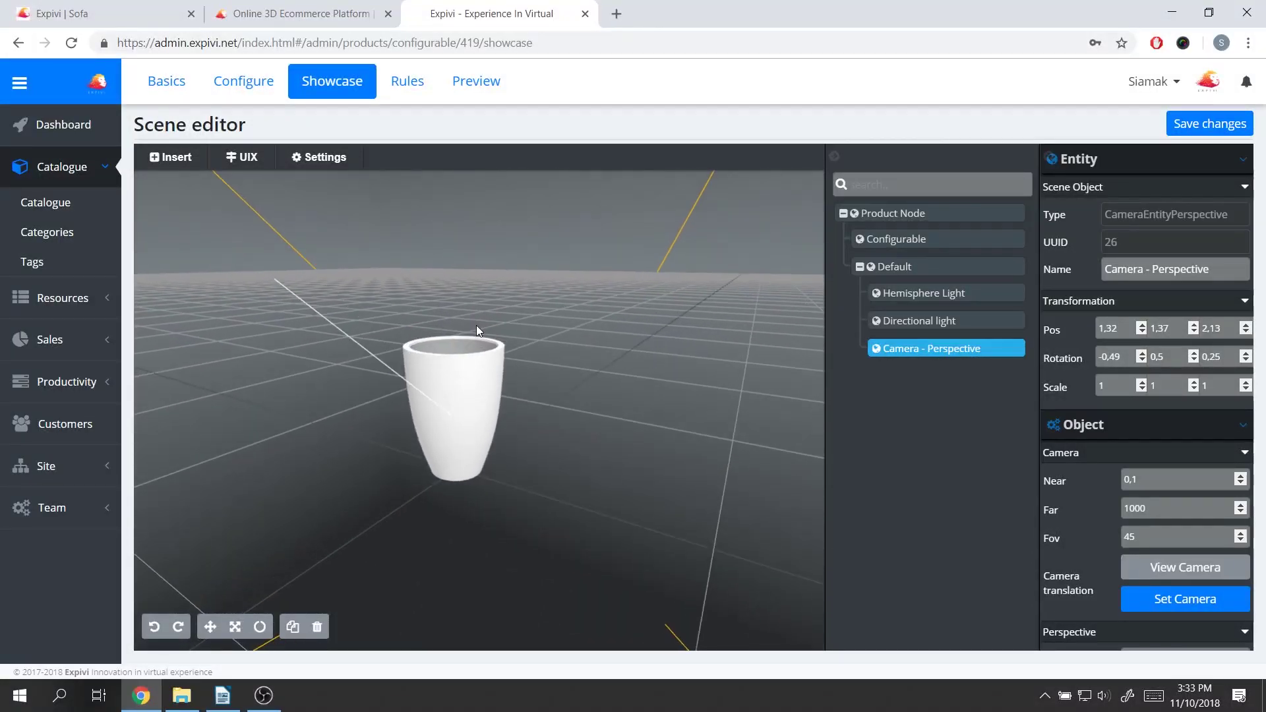
pyautogui.click(478, 383)
pyautogui.scroll(-1, 1203, 451)
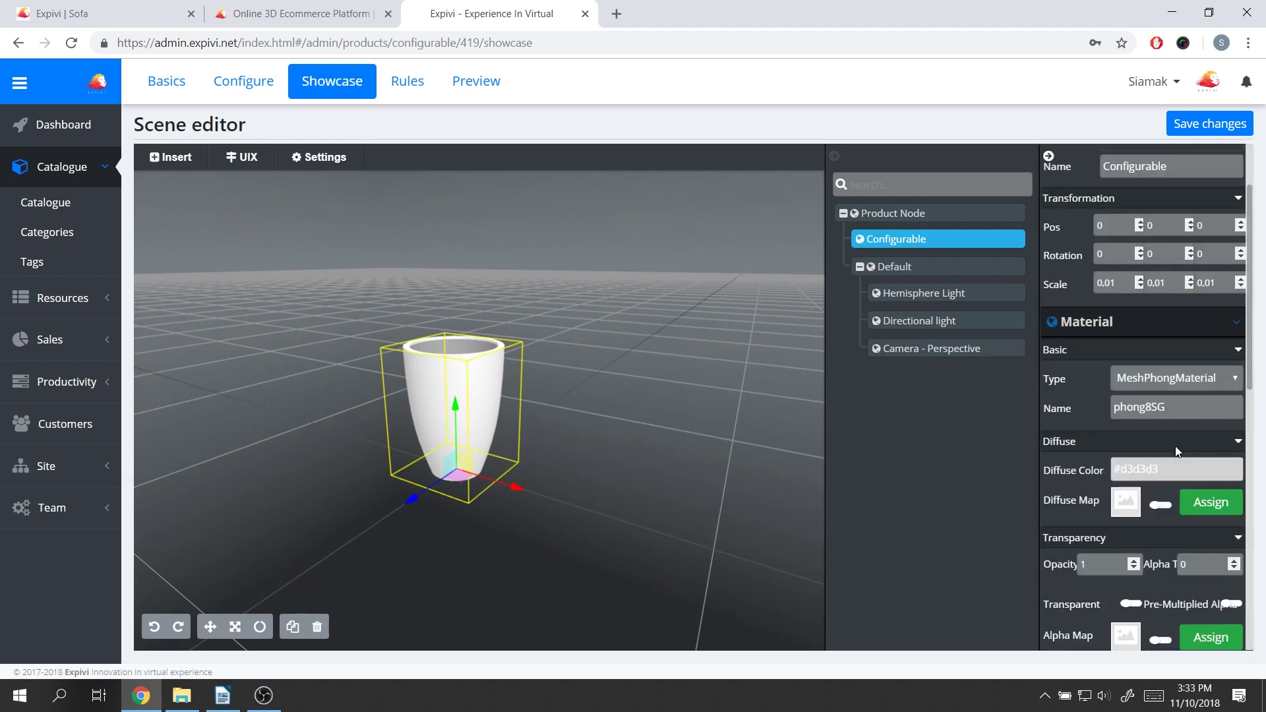
pyautogui.click(1187, 467)
pyautogui.moveTo(1136, 512)
pyautogui.mouseDown()
pyautogui.moveTo(1231, 504)
pyautogui.moveTo(1088, 490)
pyautogui.mouseUp()
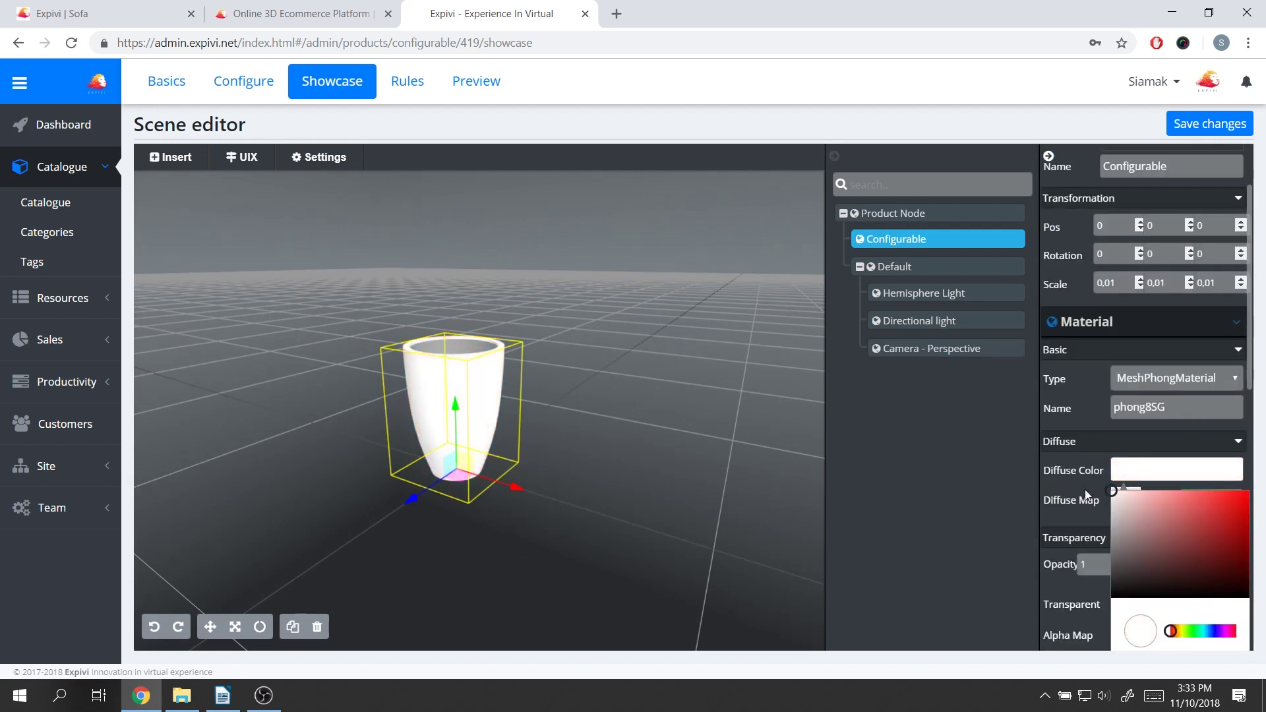
pyautogui.click(1085, 489)
pyautogui.scroll(-2, 1141, 446)
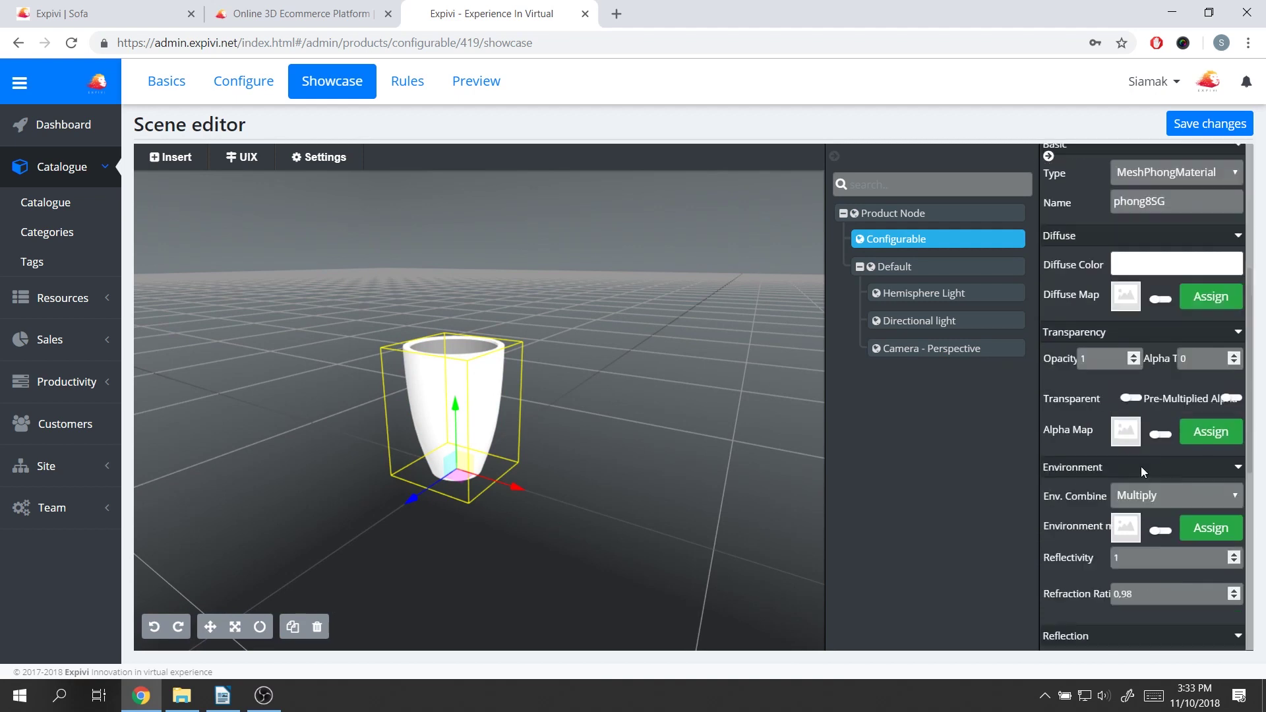
pyautogui.scroll(-2, 1140, 456)
pyautogui.scroll(-2, 1140, 443)
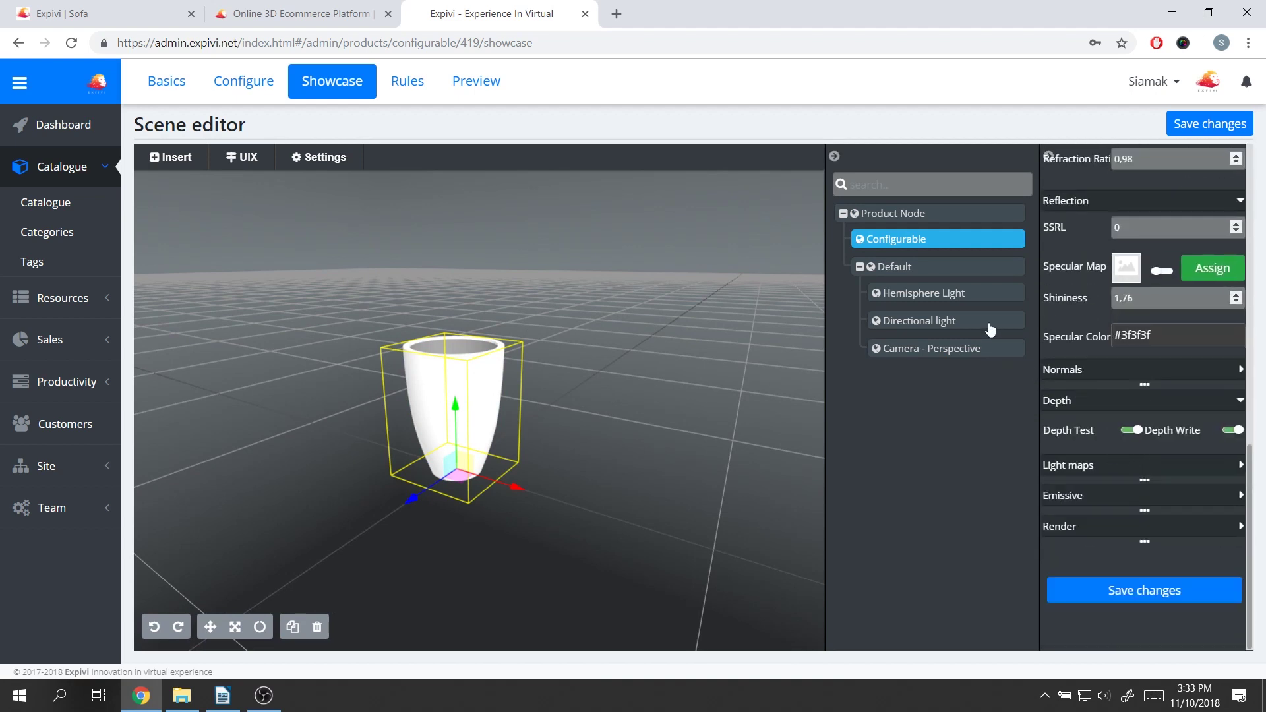
pyautogui.click(919, 320)
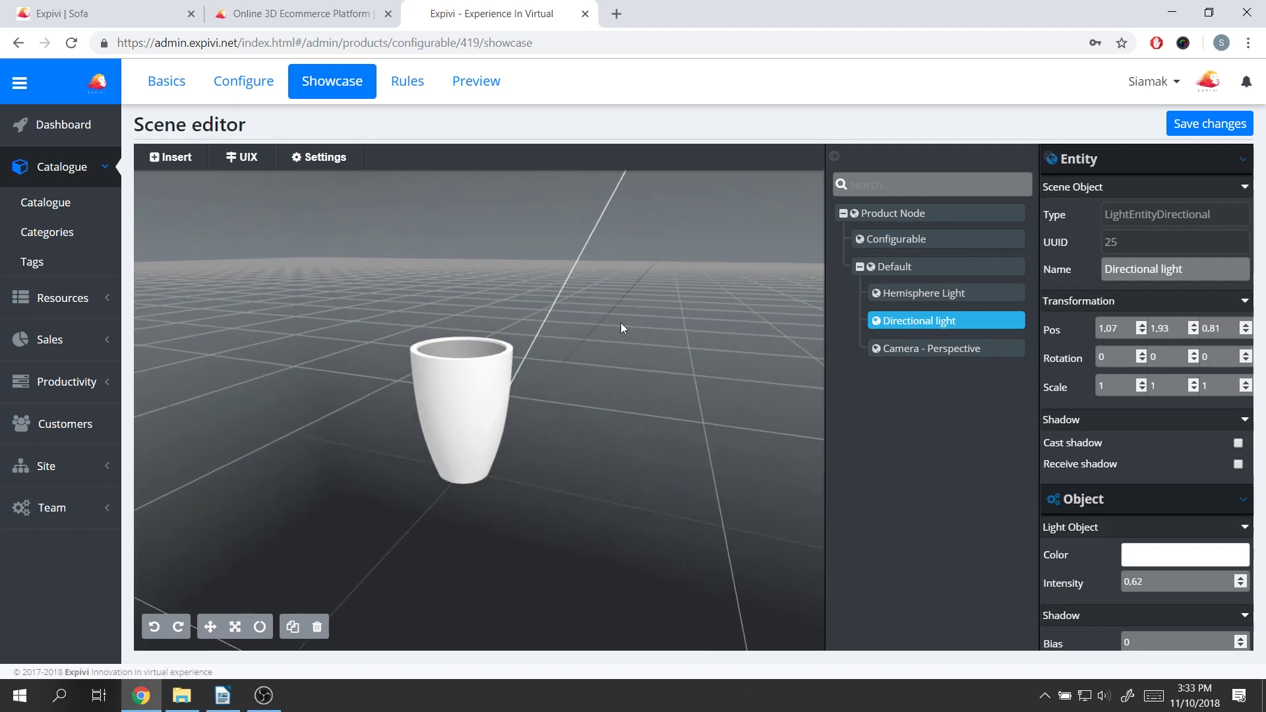
pyautogui.scroll(-2, 582, 391)
pyautogui.moveTo(582, 390); pyautogui.dragTo(634, 358)
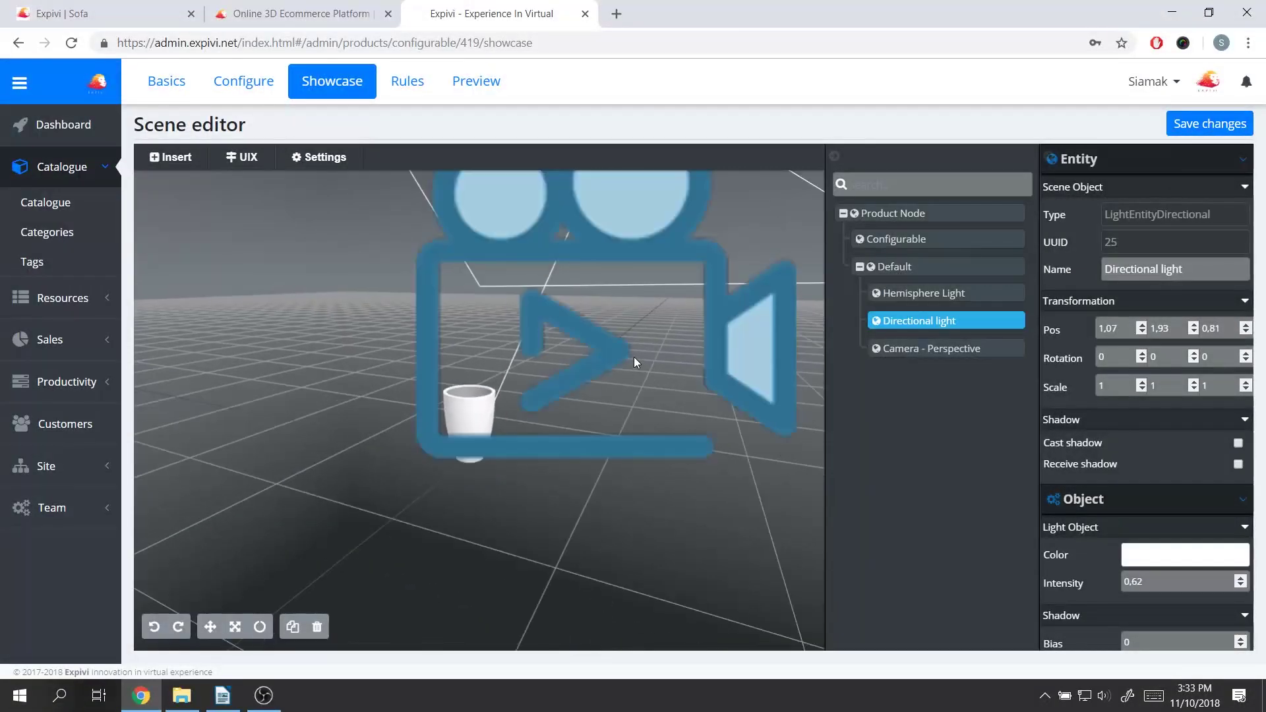
# Add and confirm a new rule for Pottery, then browse the Broadcast trigger nodes
pyautogui.click(407, 85)
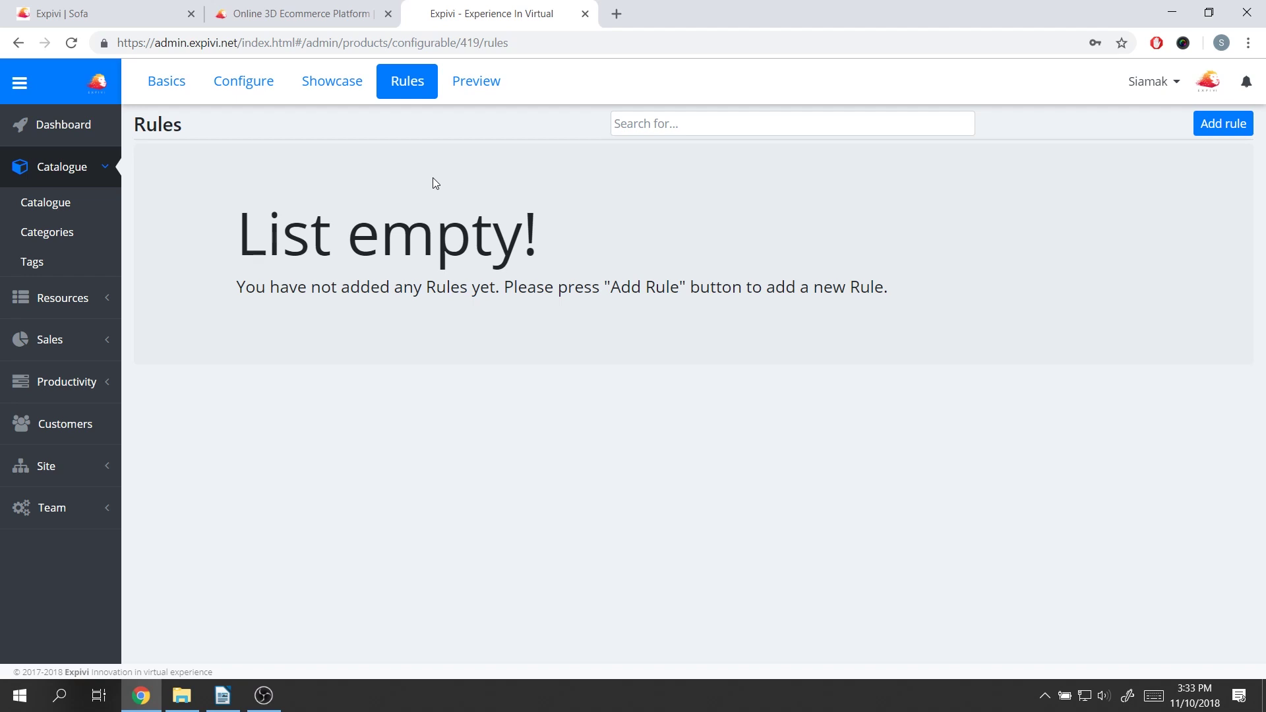
pyautogui.click(1243, 127)
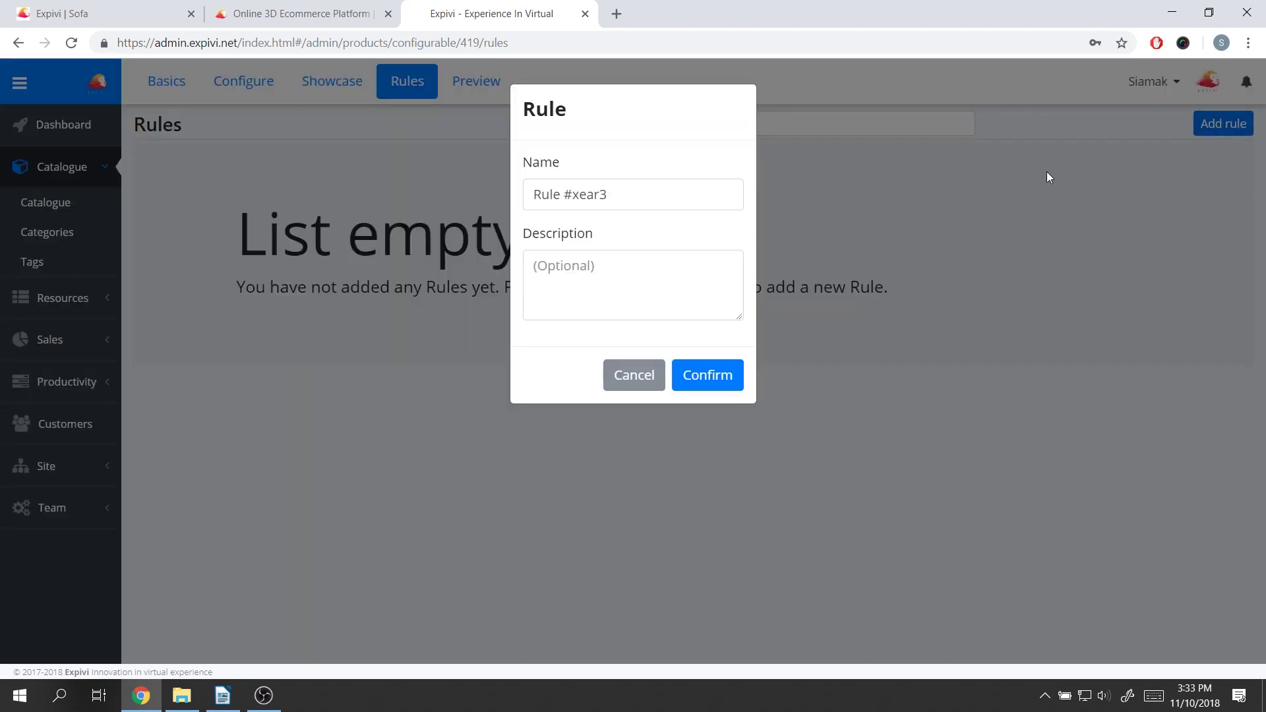
pyautogui.click(737, 382)
pyautogui.click(218, 164)
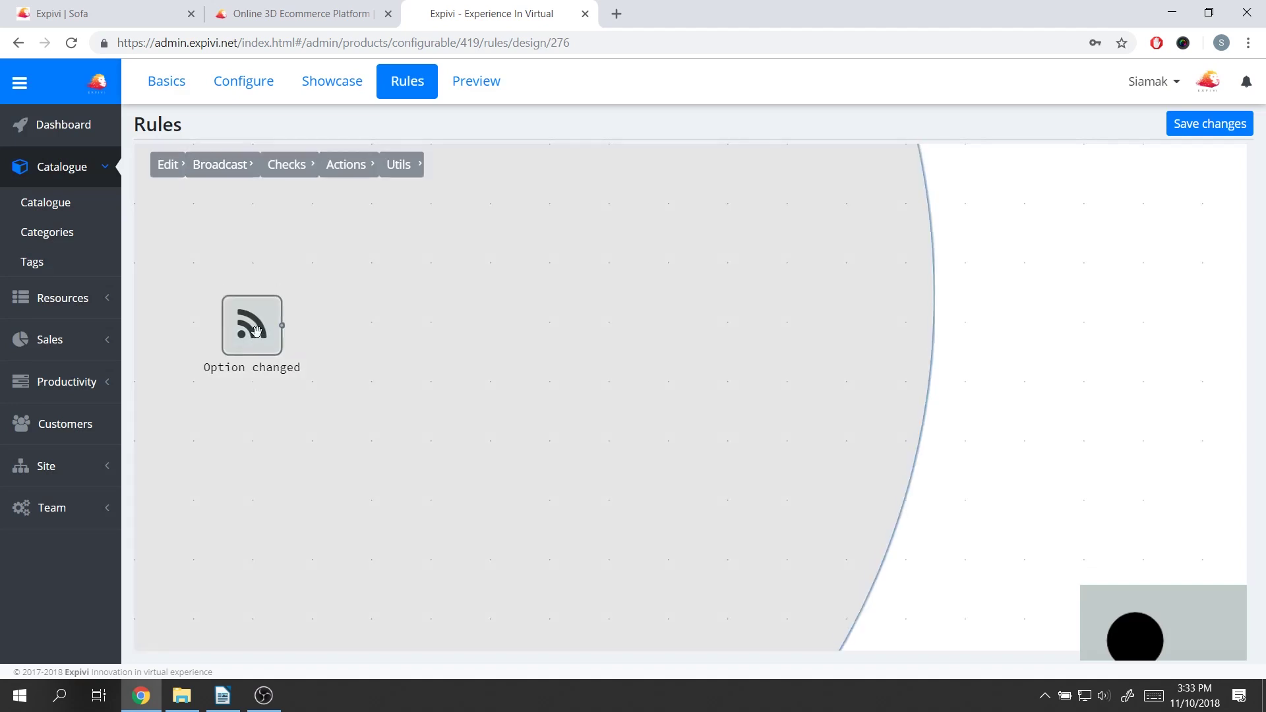
# Place Option changed, Check options and Show warning nodes, connecting Option changed to Check options
pyautogui.moveTo(255, 332); pyautogui.dragTo(257, 325)
pyautogui.click(287, 165)
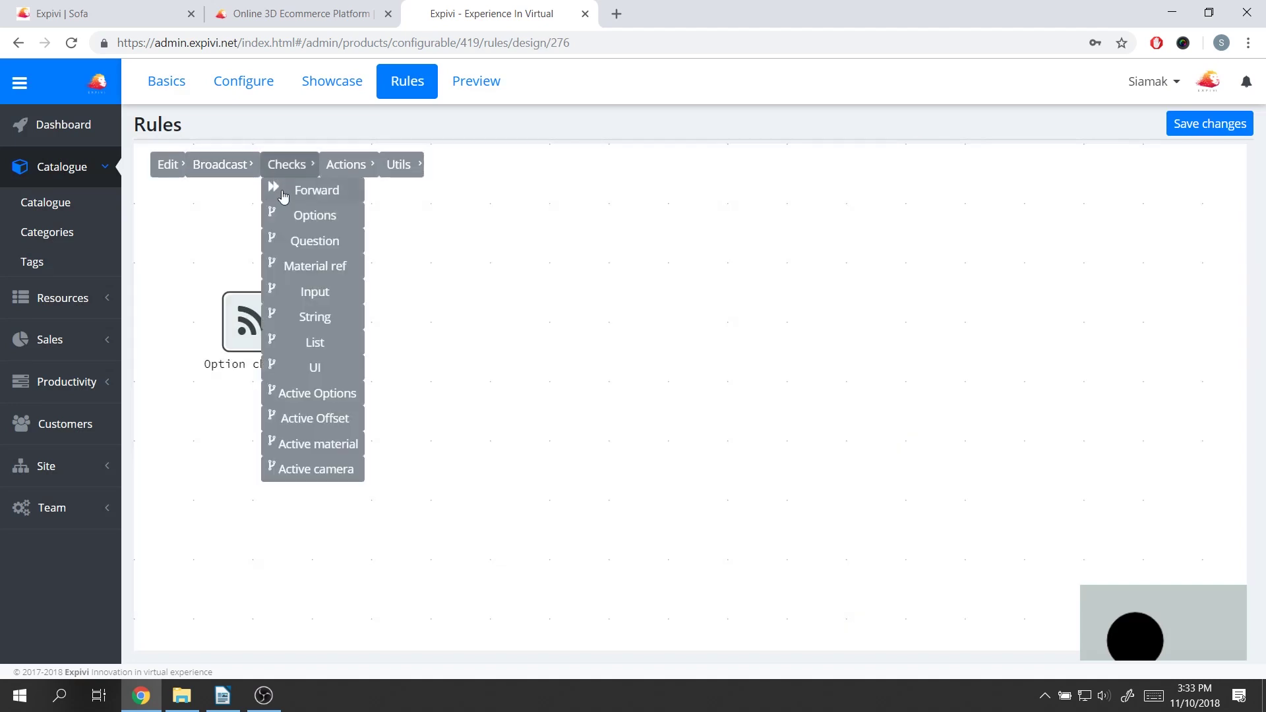
pyautogui.moveTo(312, 212); pyautogui.dragTo(393, 294)
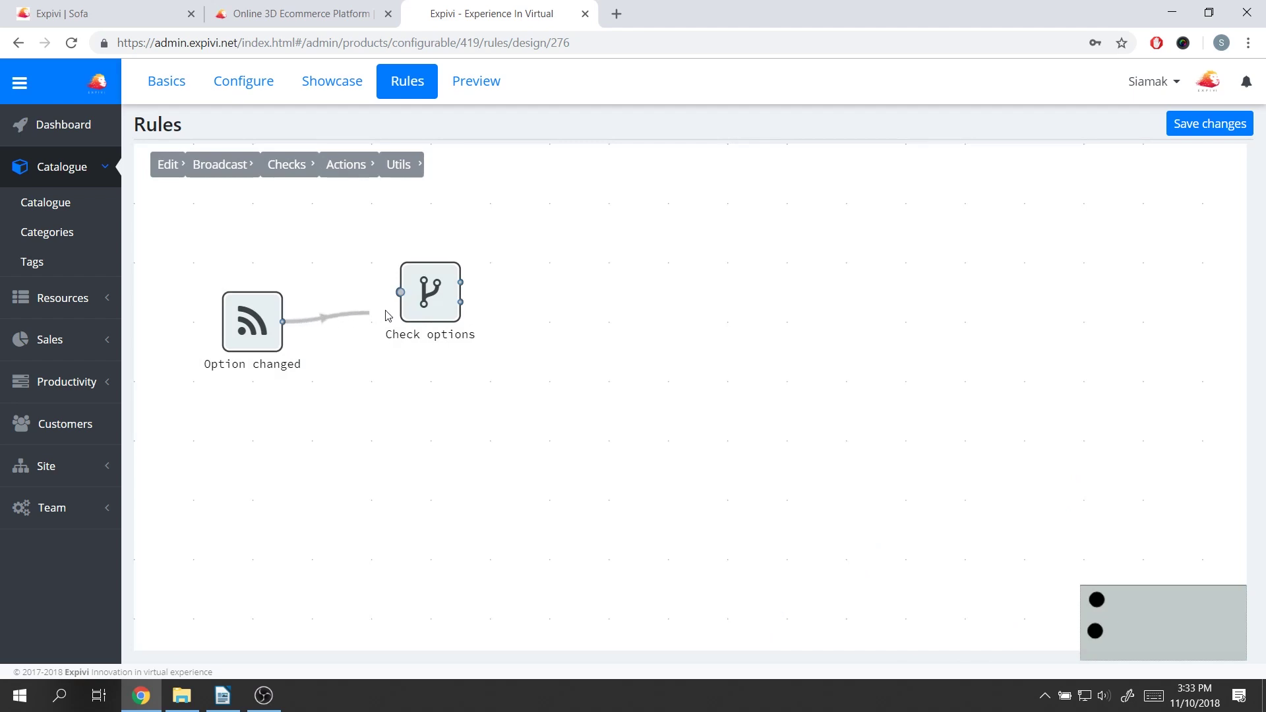
pyautogui.moveTo(283, 321); pyautogui.dragTo(400, 293)
pyautogui.click(346, 164)
pyautogui.moveTo(354, 267)
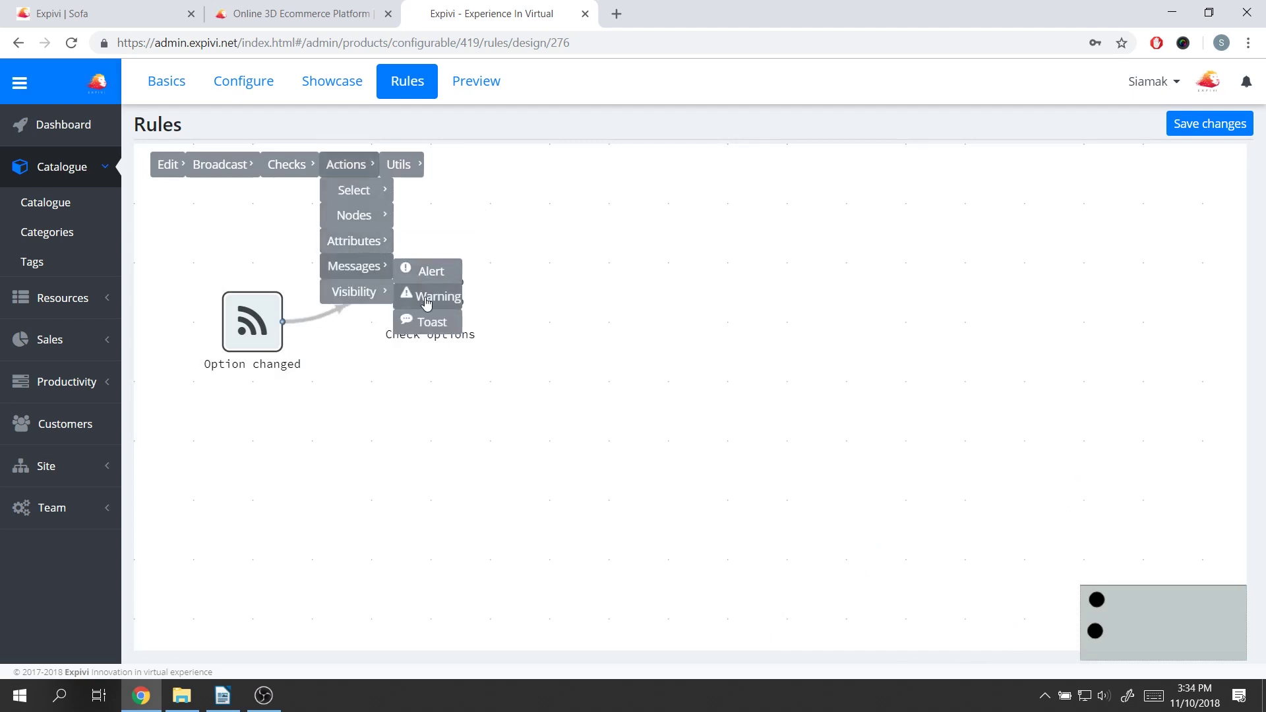
pyautogui.moveTo(420, 292); pyautogui.dragTo(569, 260)
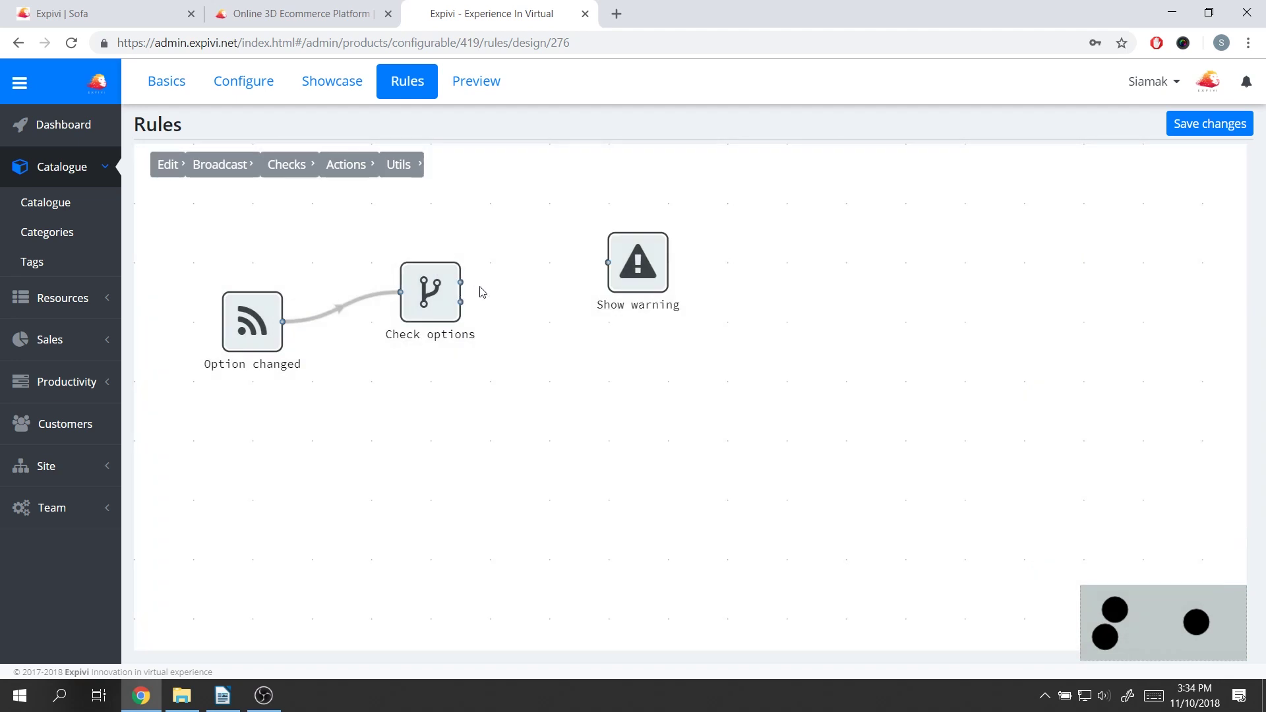
pyautogui.scroll(3, 478, 288)
# Check for type => Type 1 and link its yes outcome to the warning 'this is a test'
pyautogui.click(398, 319)
pyautogui.click(1162, 455)
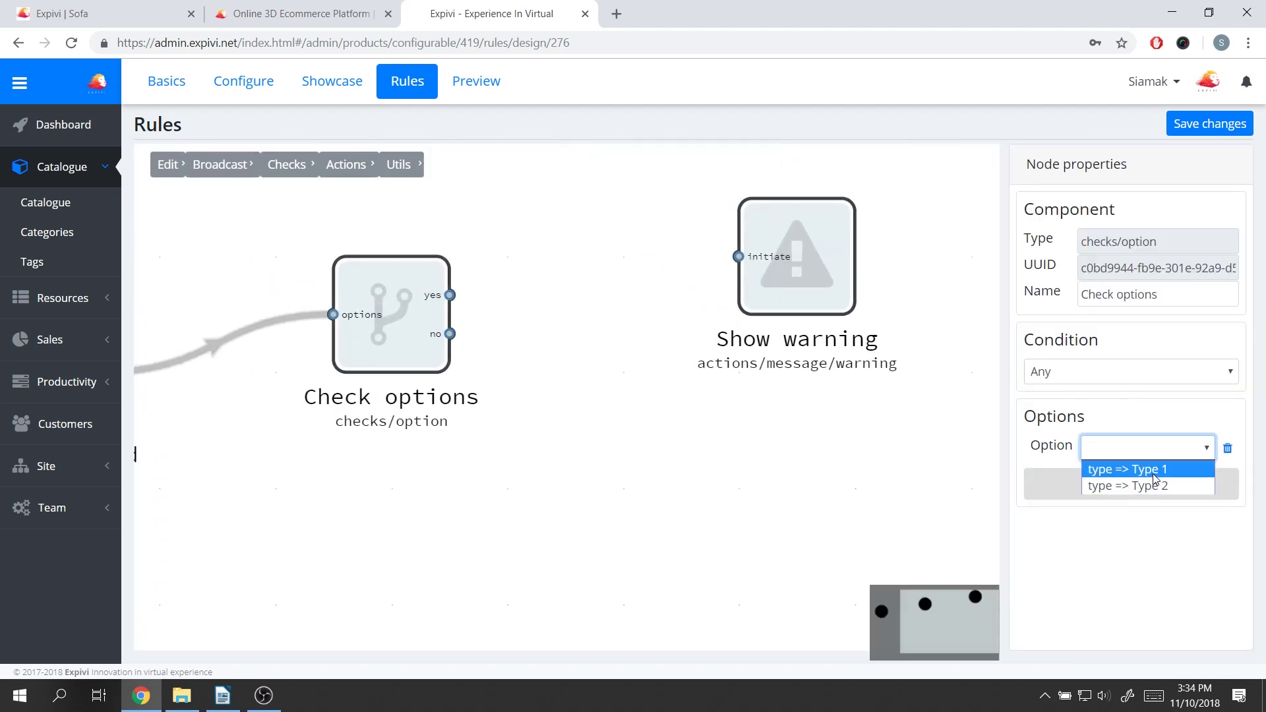
pyautogui.click(1128, 469)
pyautogui.click(820, 475)
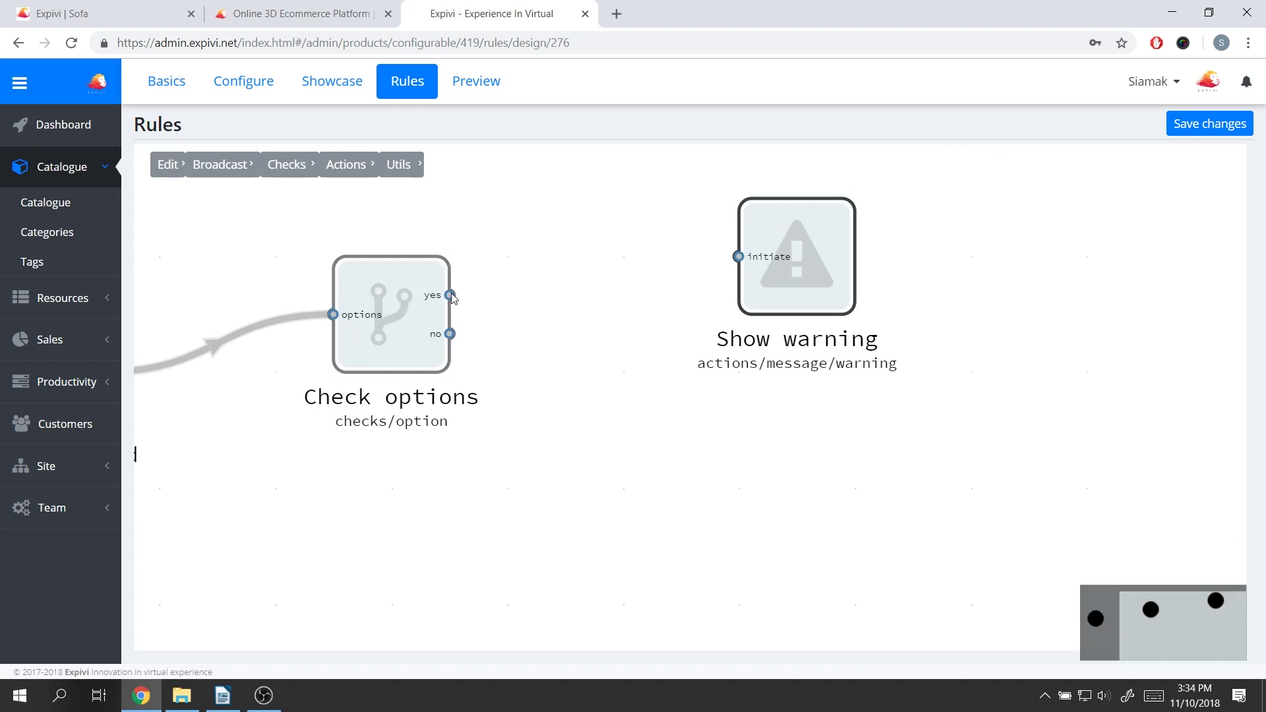
pyautogui.moveTo(450, 295); pyautogui.dragTo(737, 257)
pyautogui.click(794, 257)
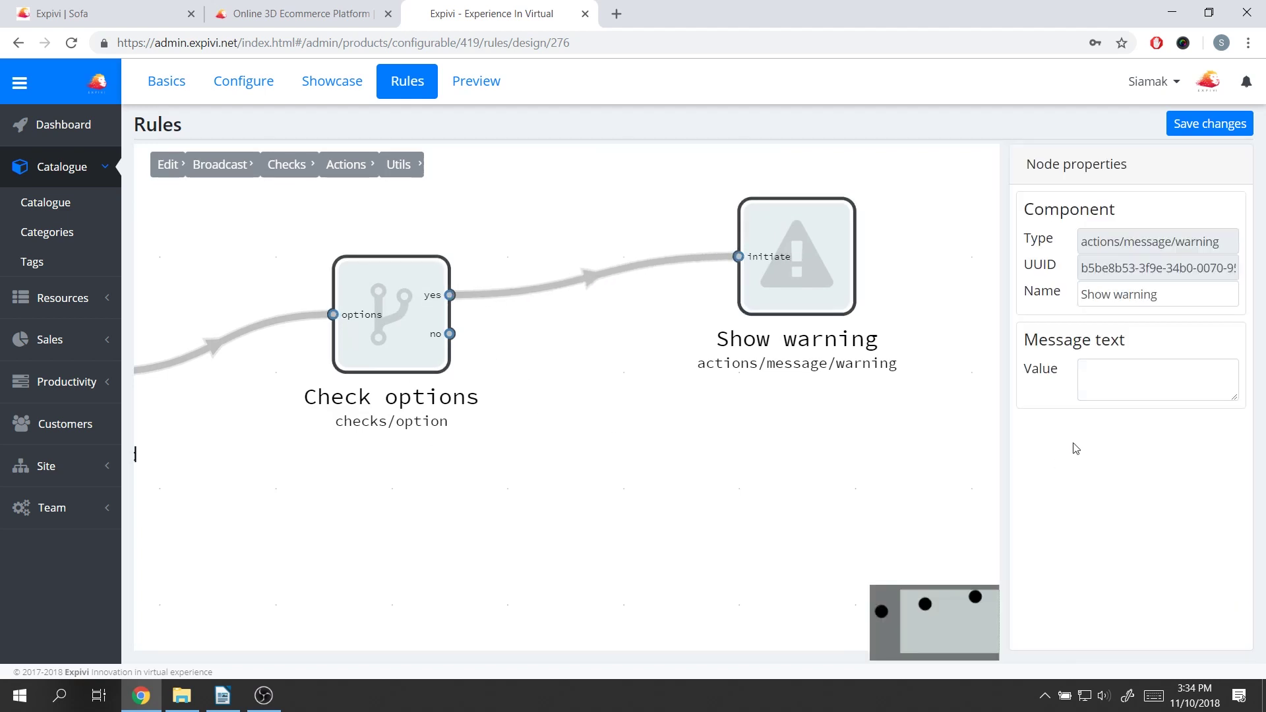
pyautogui.click(1161, 377)
pyautogui.write('this is a')
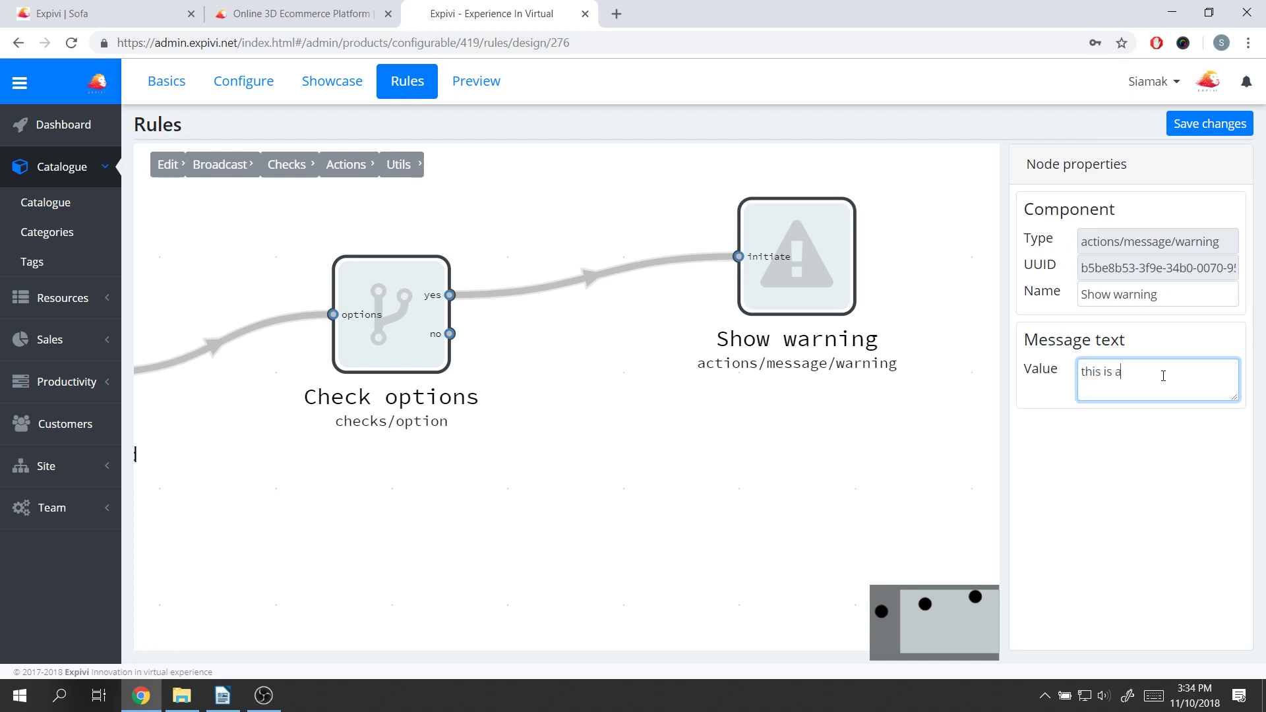
pyautogui.write('test')
pyautogui.click(802, 464)
pyautogui.scroll(-3, 550, 528)
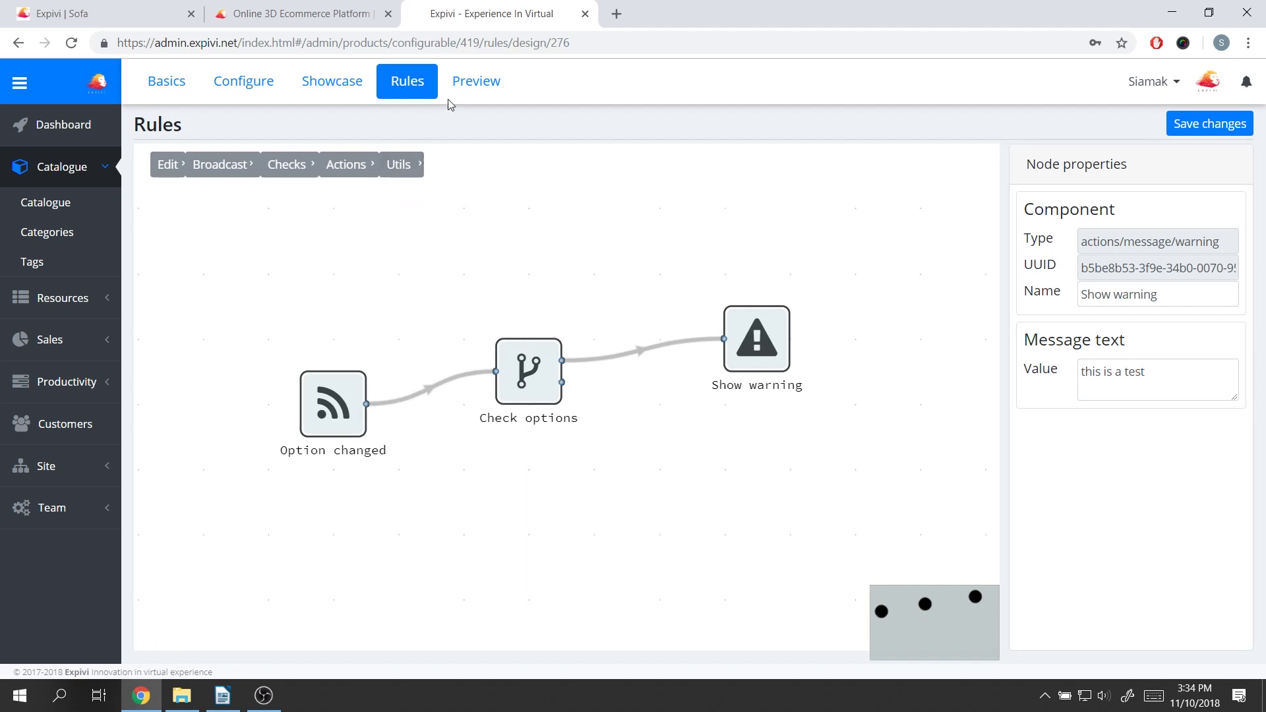
# Preview the pot with Type 2, then Type 1, and return to Basic info
pyautogui.click(485, 90)
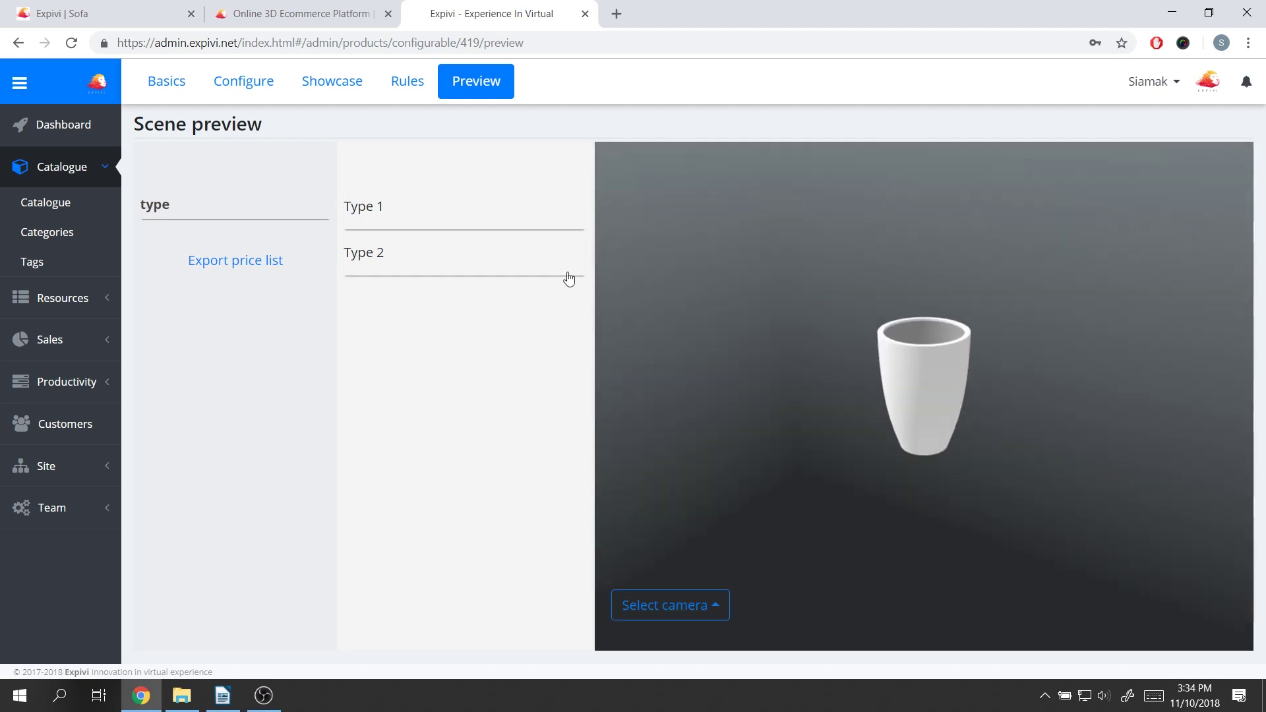
pyautogui.click(489, 255)
pyautogui.click(490, 210)
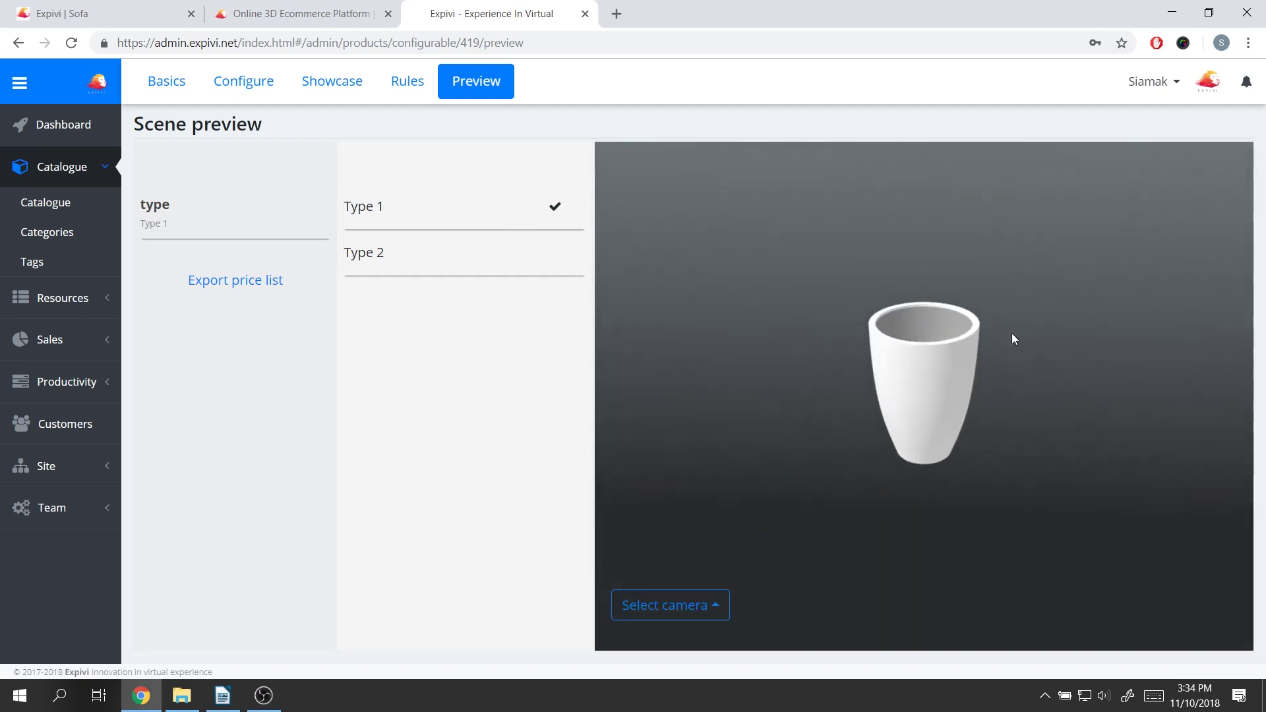
pyautogui.click(169, 89)
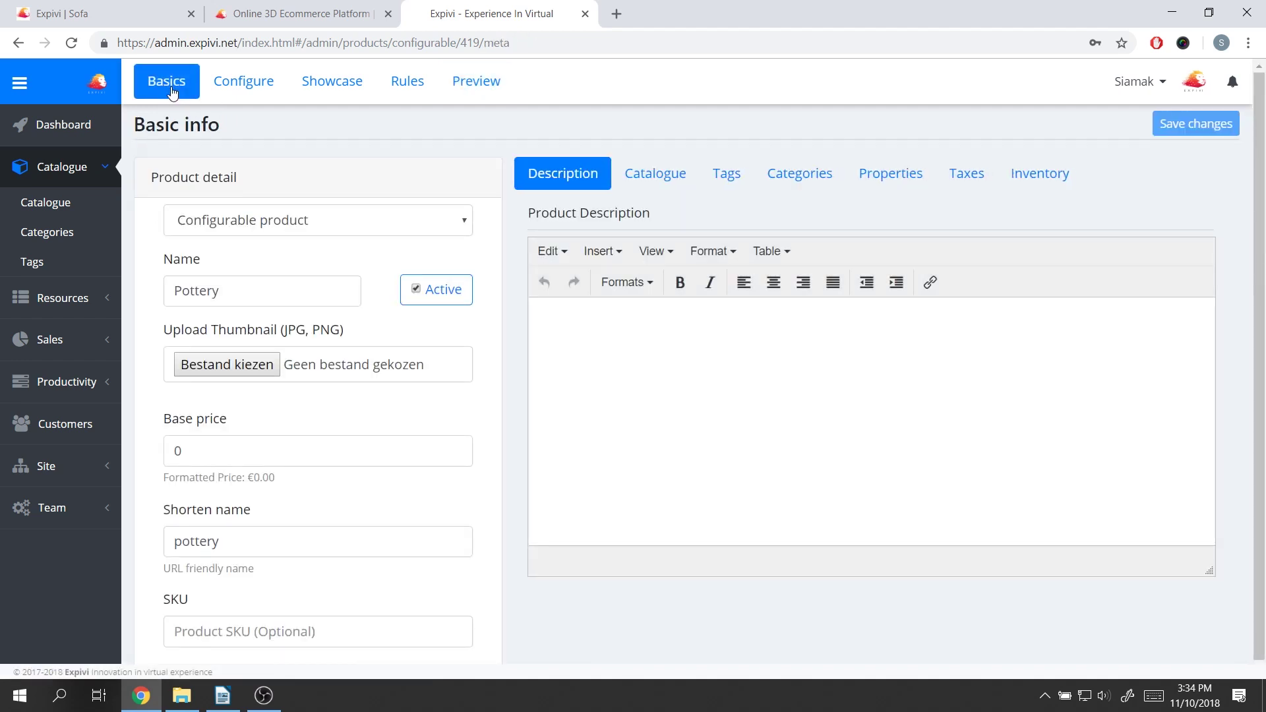